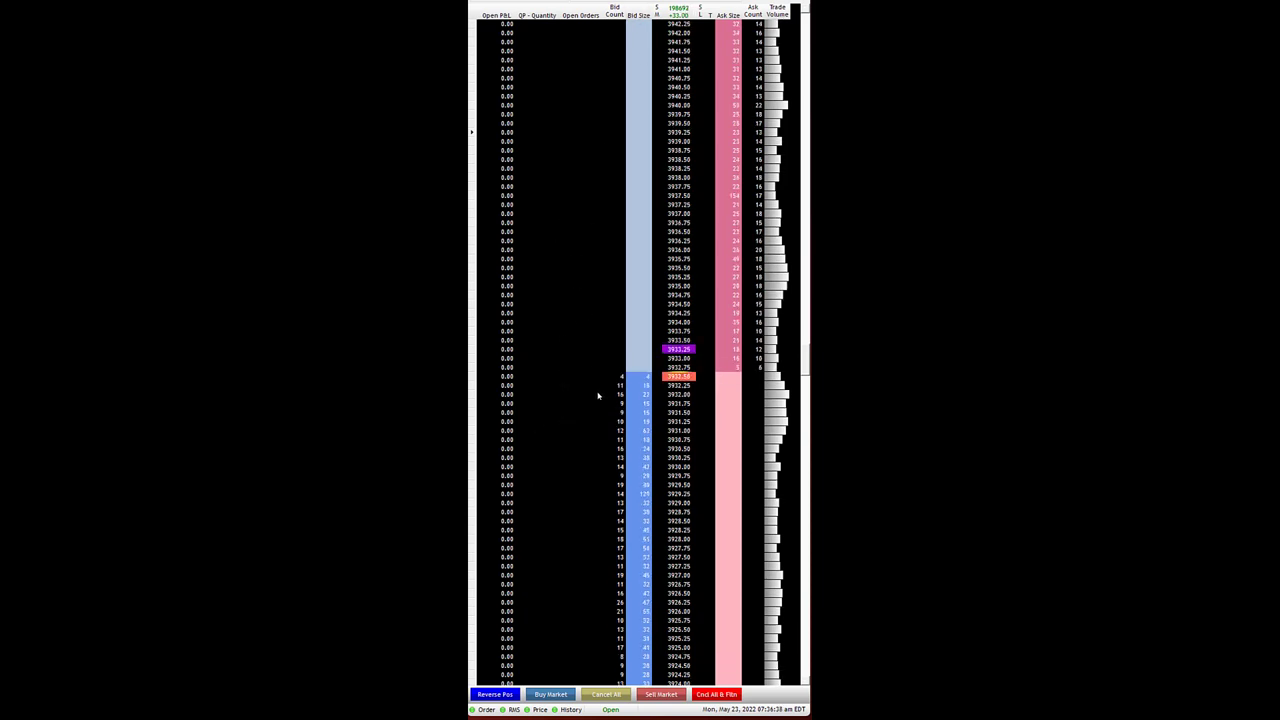
# Buy one contract at market and place a one-lot sell limit order at 3934.75
pyautogui.click(546, 697)
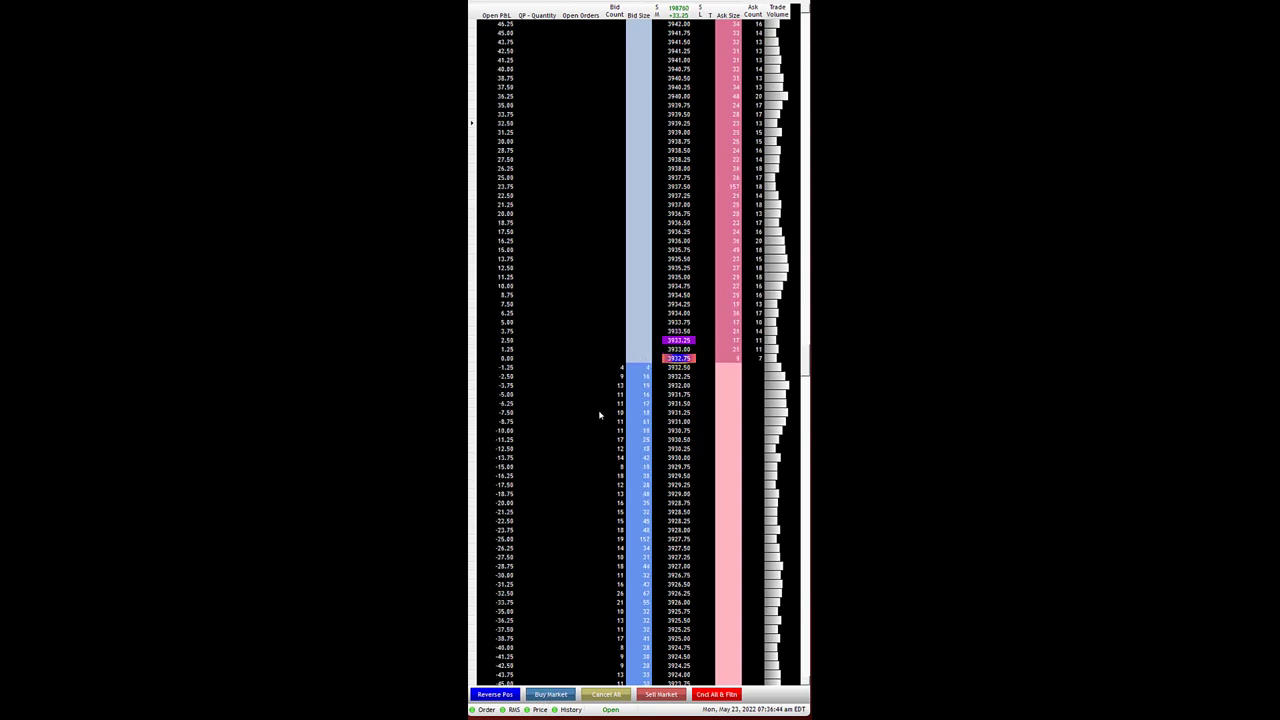
pyautogui.scroll(-4, 616, 489)
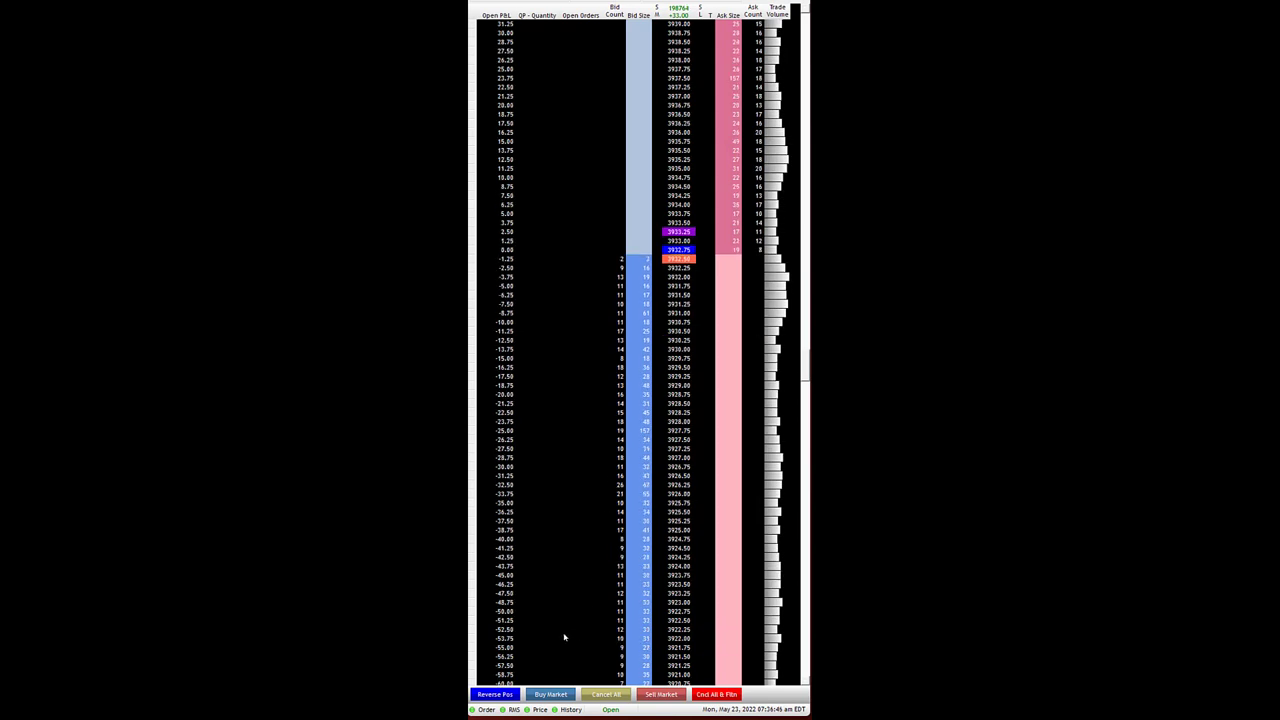
pyautogui.scroll(6, 622, 522)
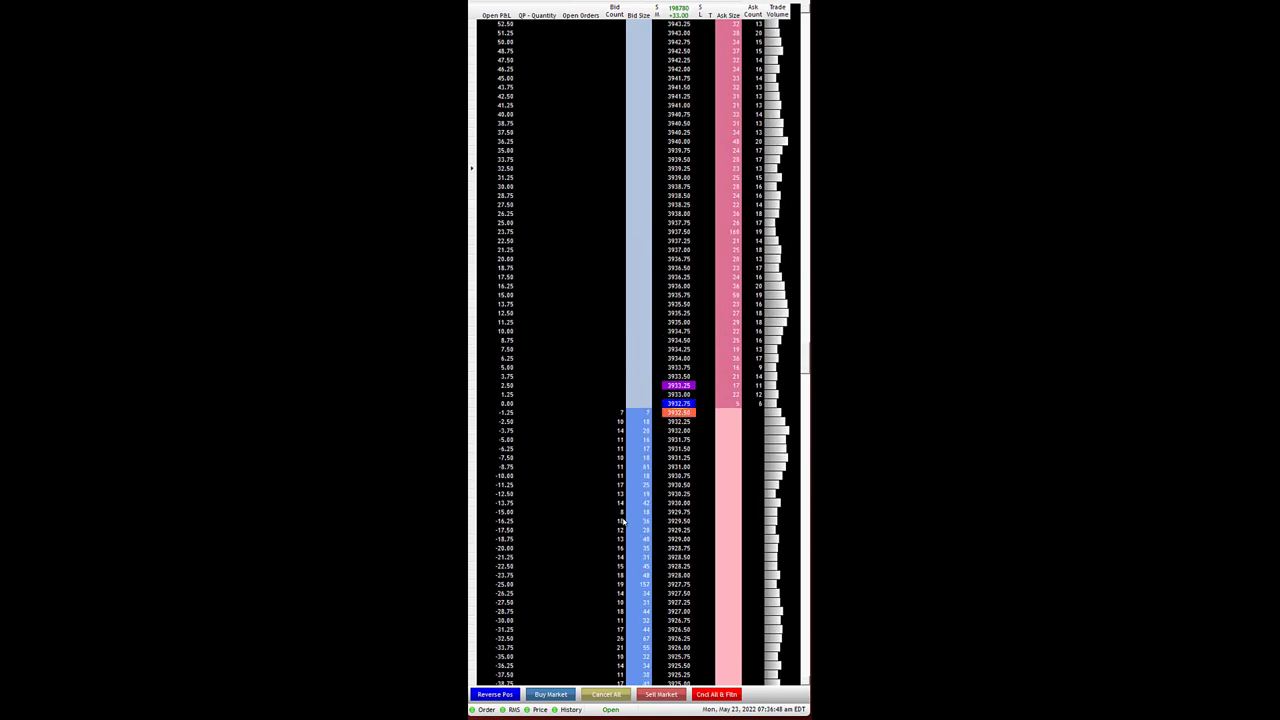
pyautogui.scroll(-1, 624, 520)
pyautogui.scroll(-1, 650, 480)
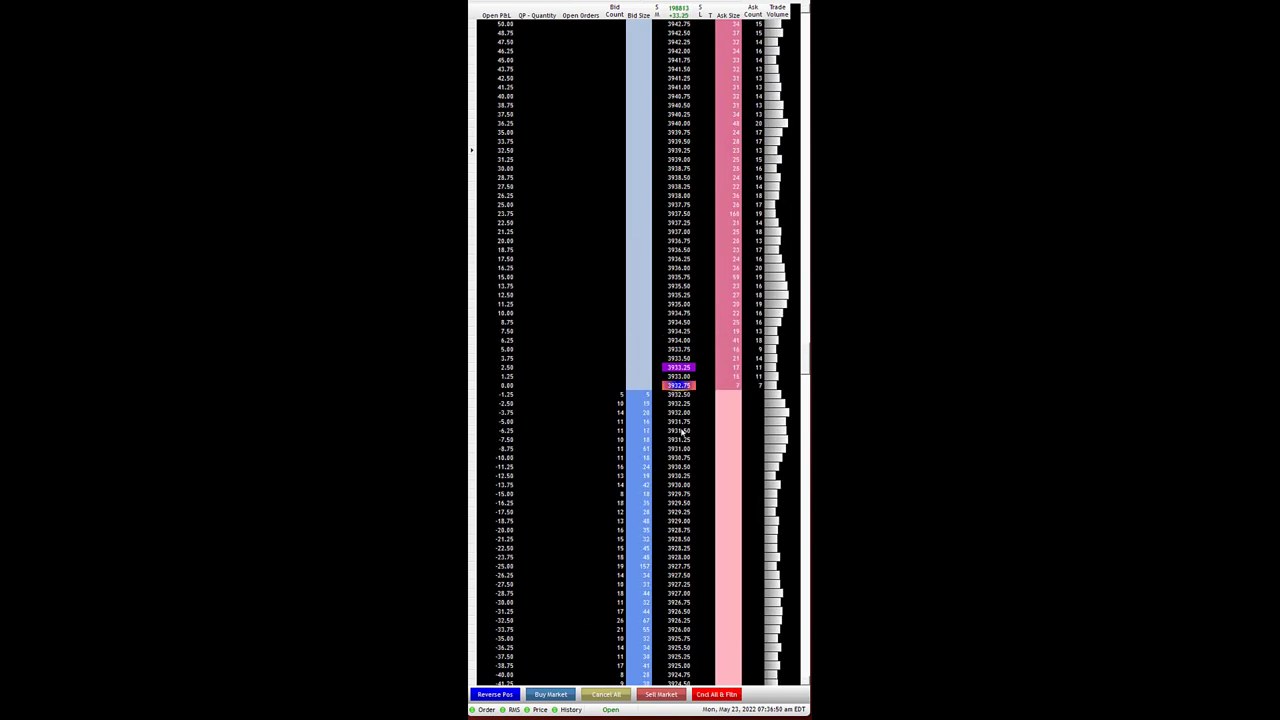
pyautogui.scroll(-1, 678, 434)
pyautogui.scroll(-1, 678, 434)
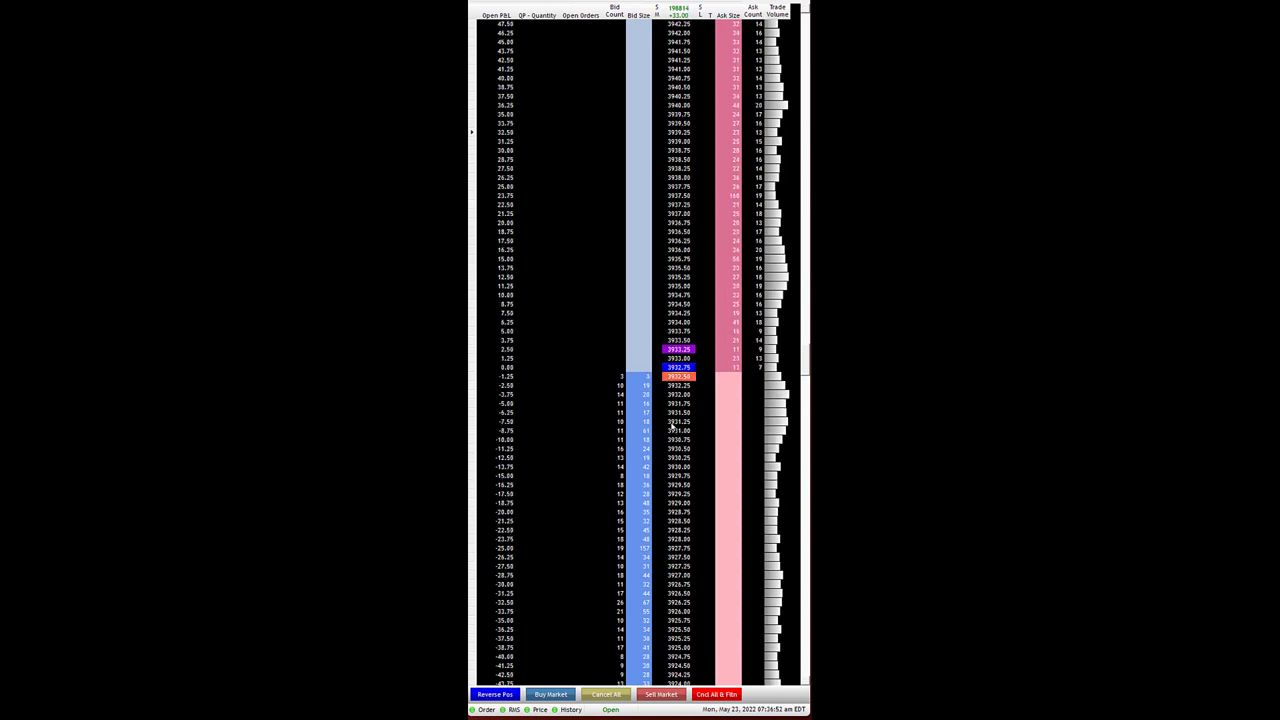
pyautogui.scroll(-1, 668, 434)
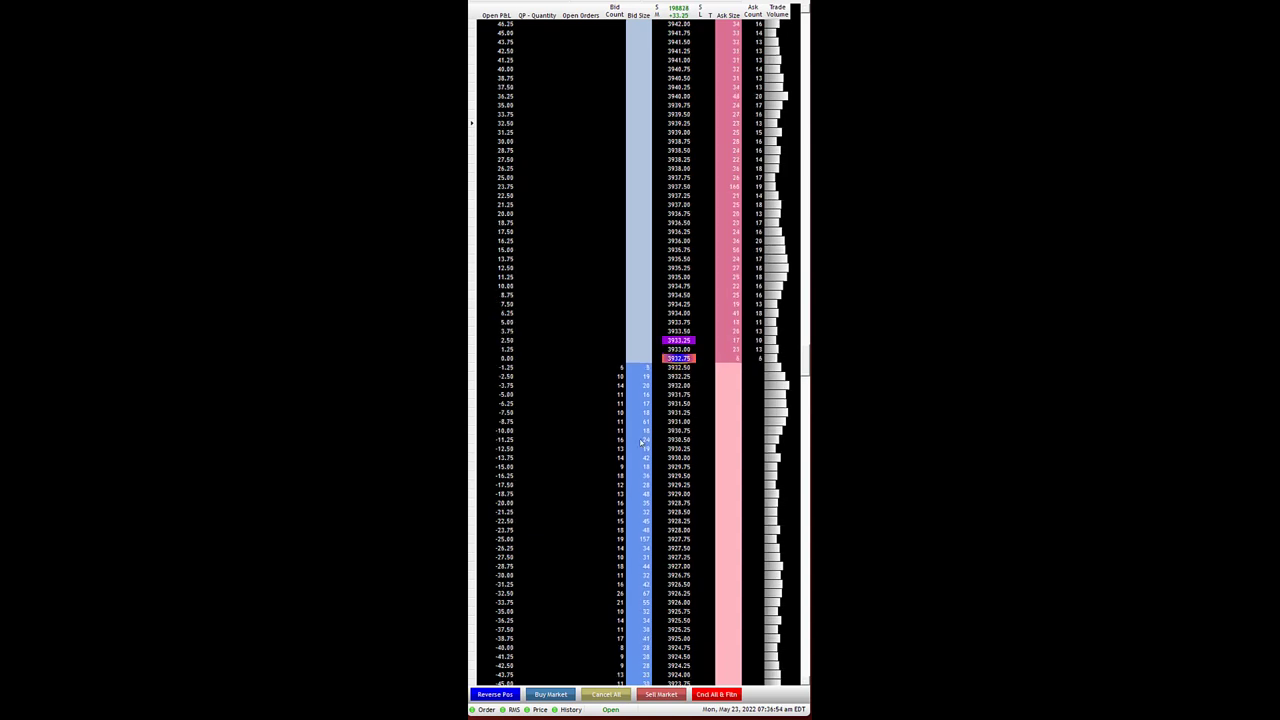
pyautogui.click(728, 287)
# Place a one-lot buy limit order at 3929.50 below the current market
pyautogui.scroll(1, 565, 358)
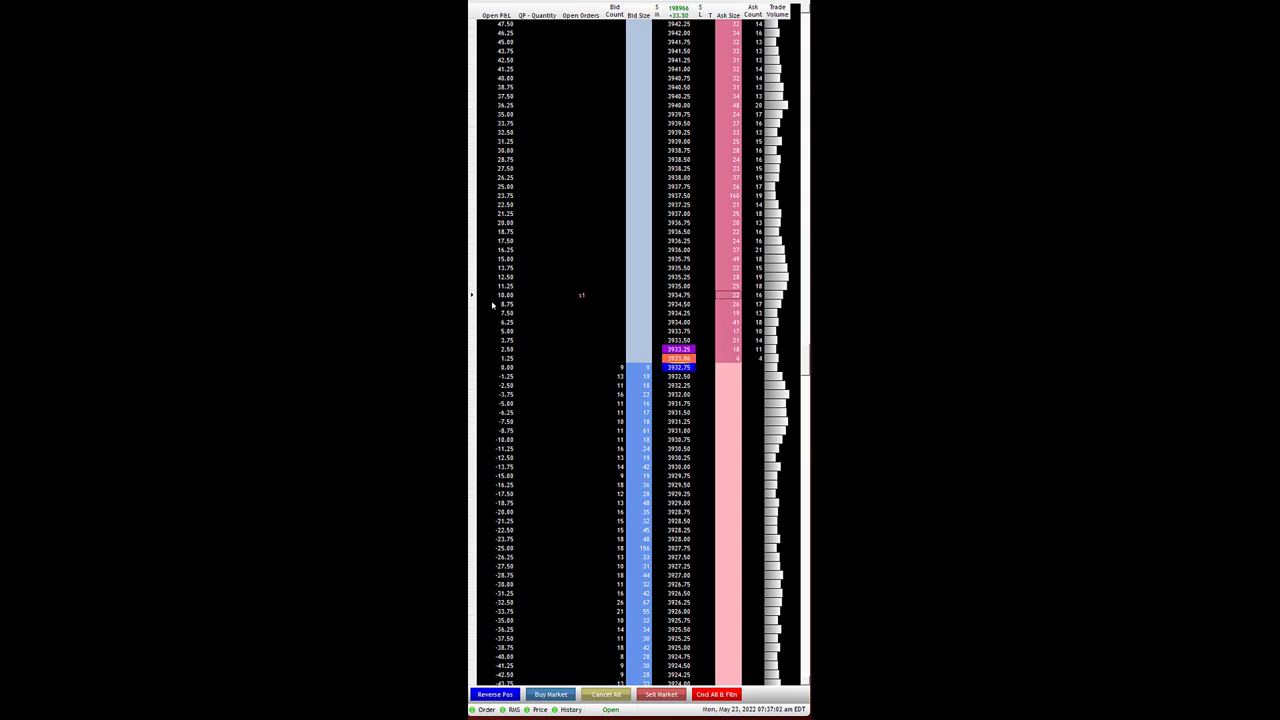
pyautogui.scroll(1, 486, 304)
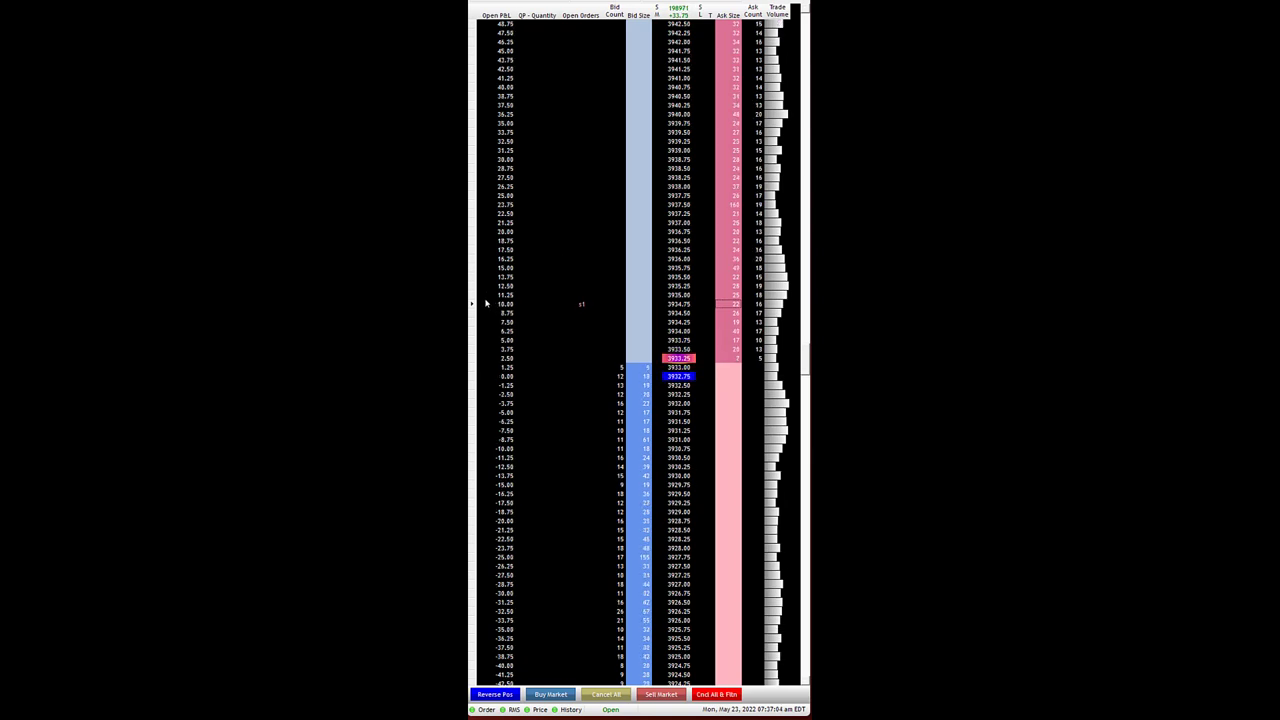
pyautogui.scroll(1, 480, 280)
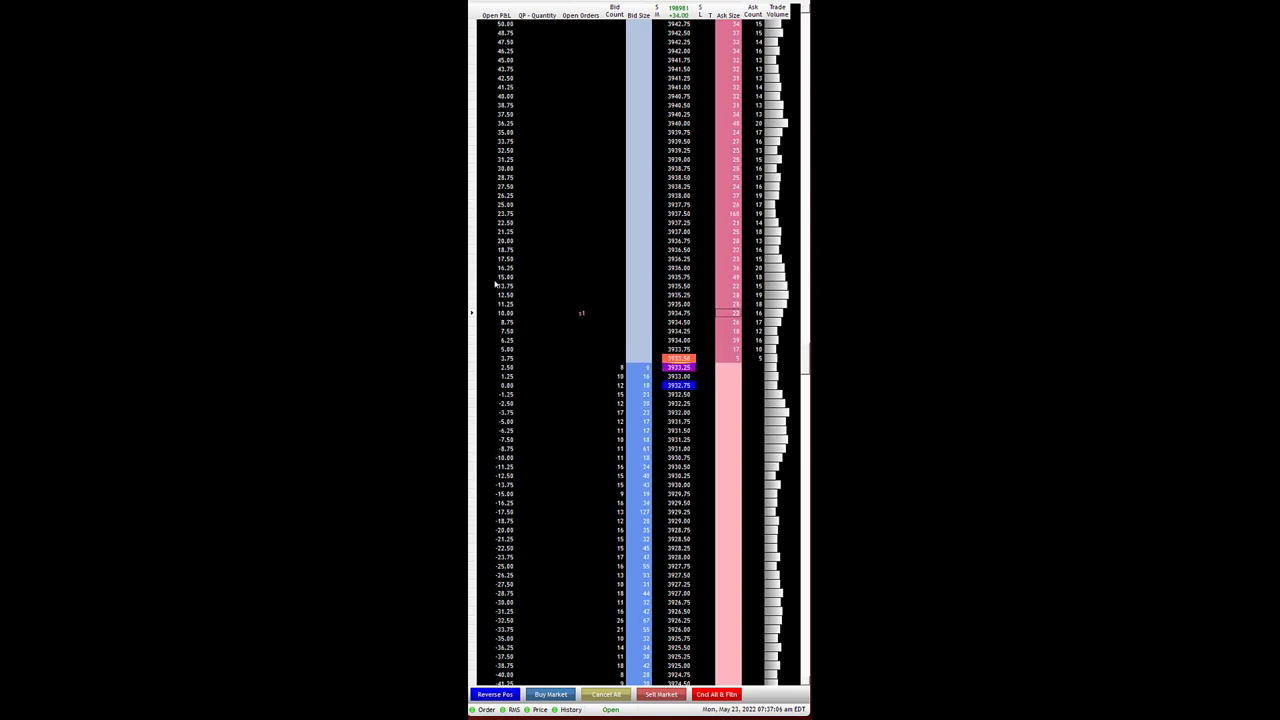
pyautogui.scroll(1, 495, 285)
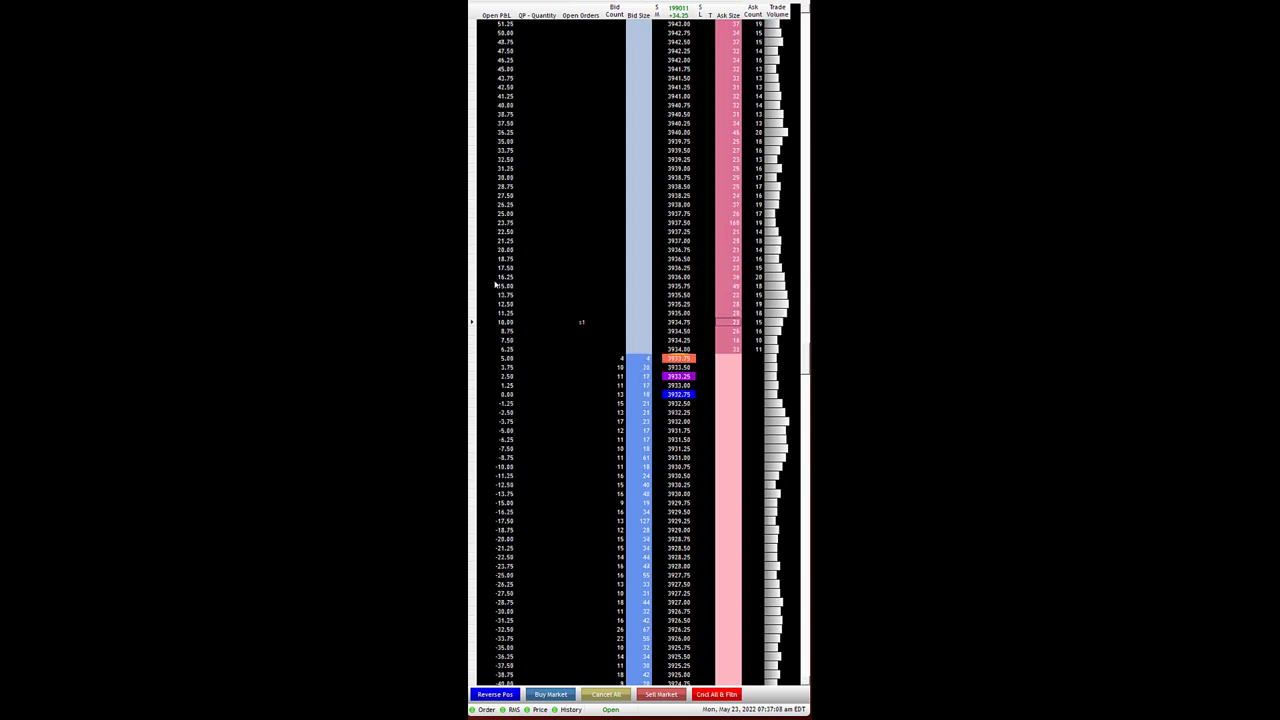
pyautogui.scroll(1, 580, 328)
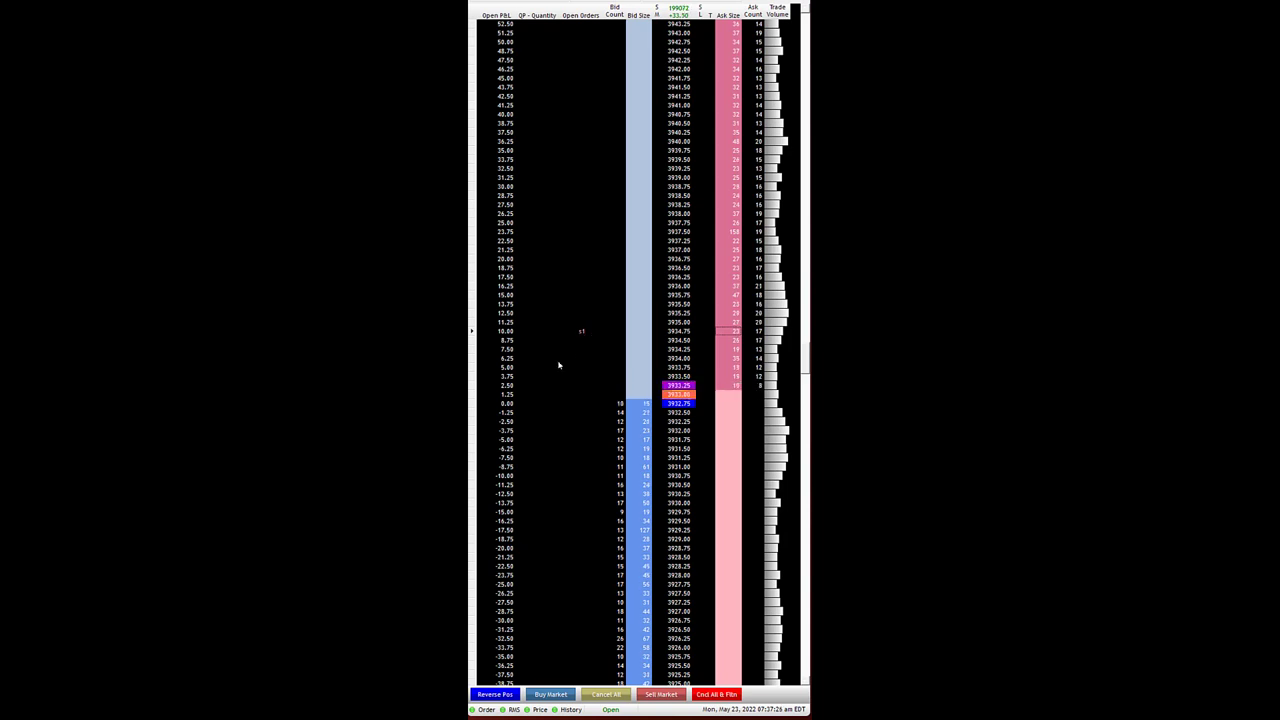
pyautogui.scroll(-1, 550, 400)
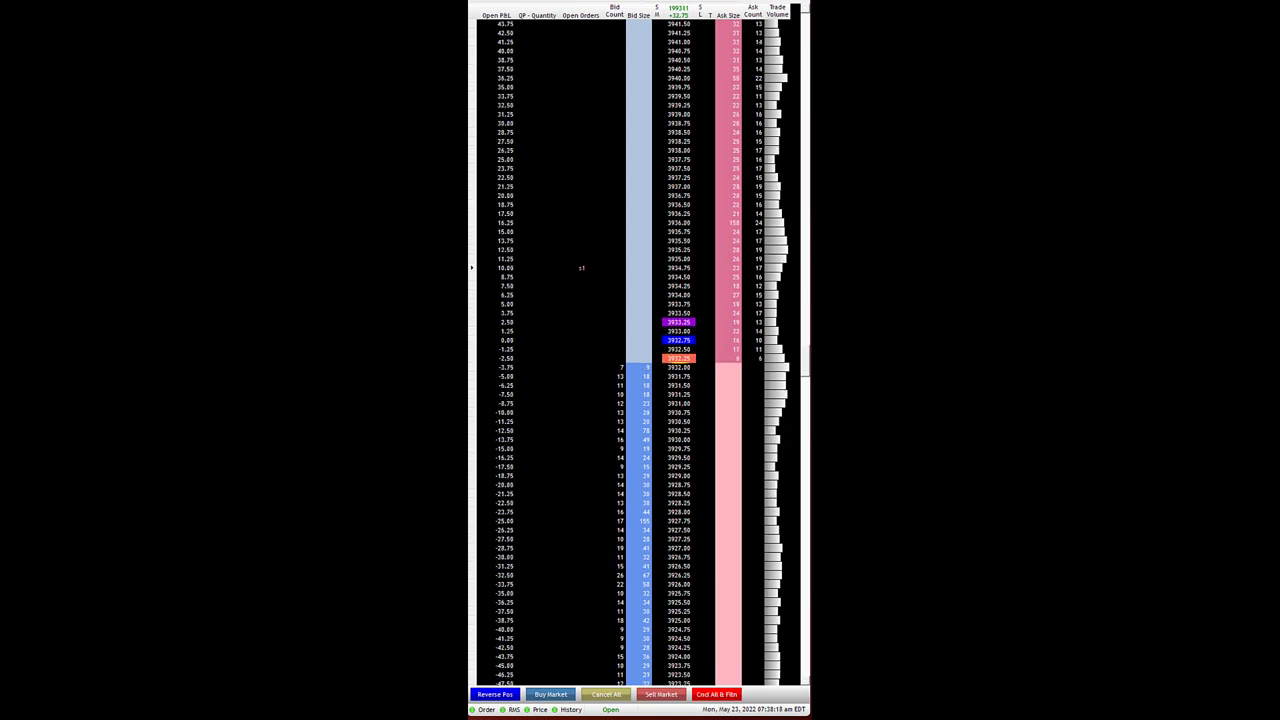
pyautogui.scroll(-8, 578, 574)
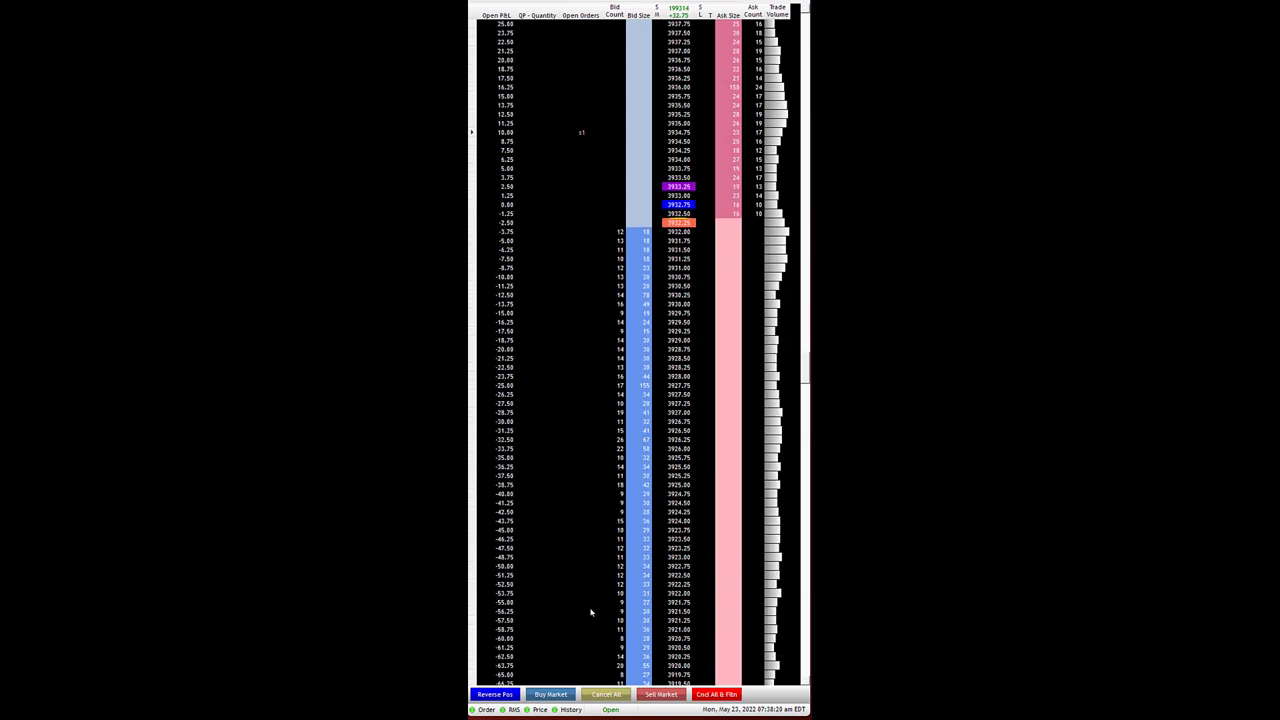
pyautogui.scroll(-3, 600, 600)
pyautogui.scroll(9, 583, 400)
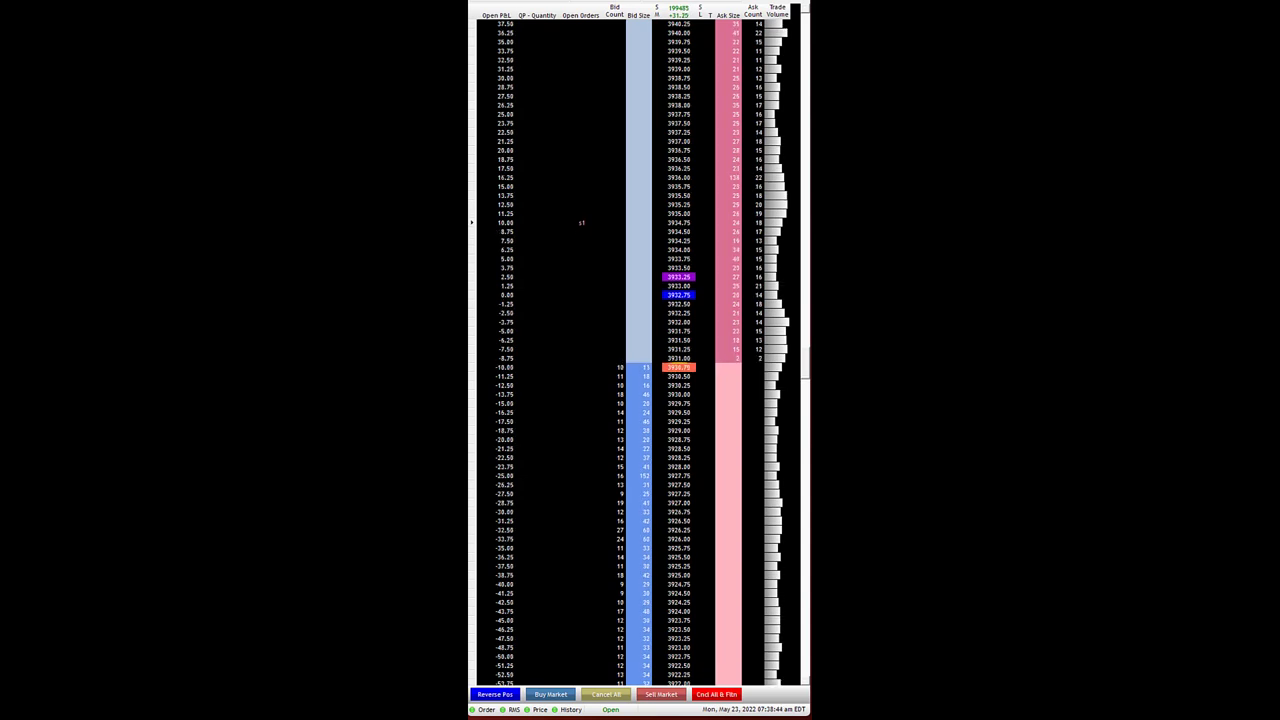
pyautogui.scroll(-1, 643, 352)
pyautogui.scroll(1, 643, 352)
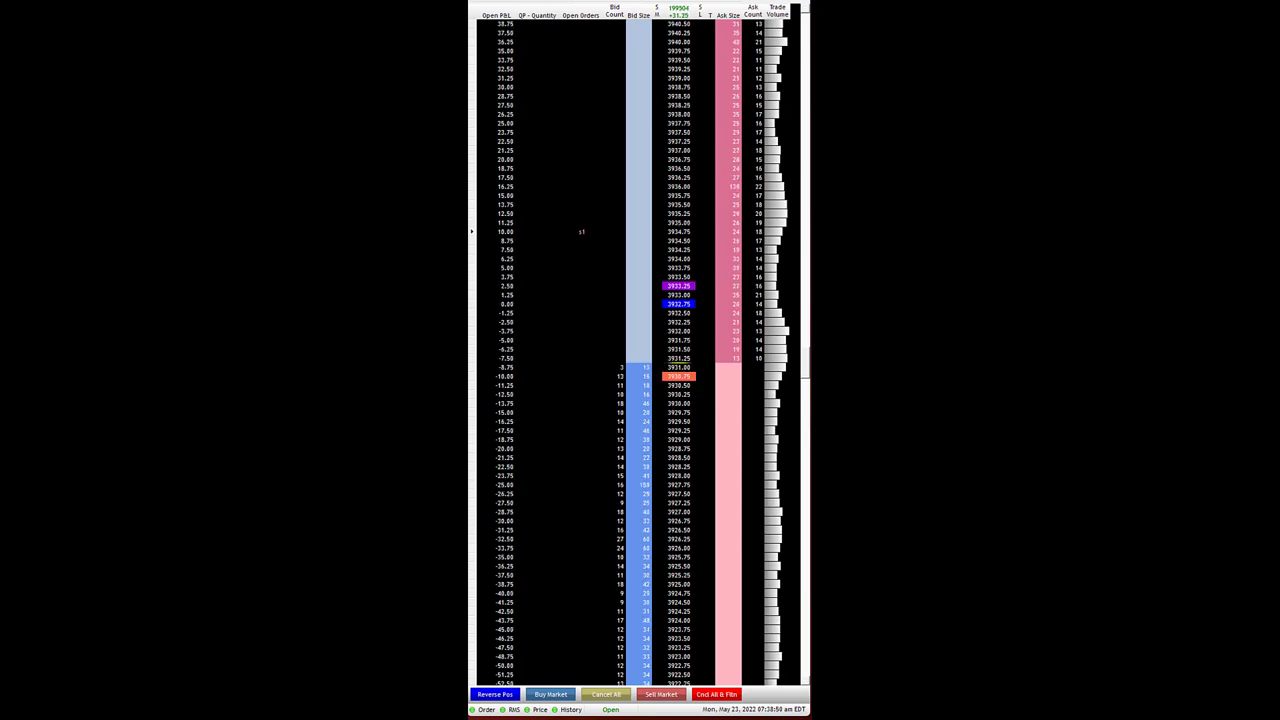
pyautogui.scroll(-1, 575, 580)
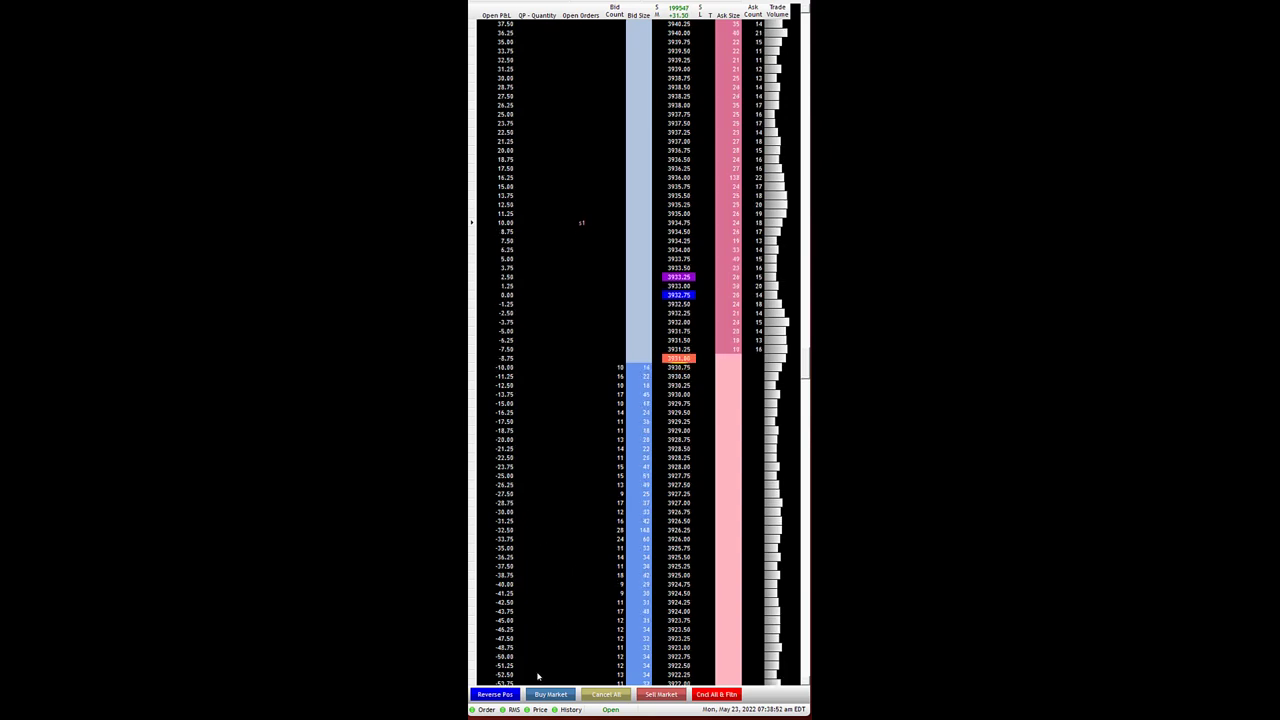
pyautogui.click(640, 413)
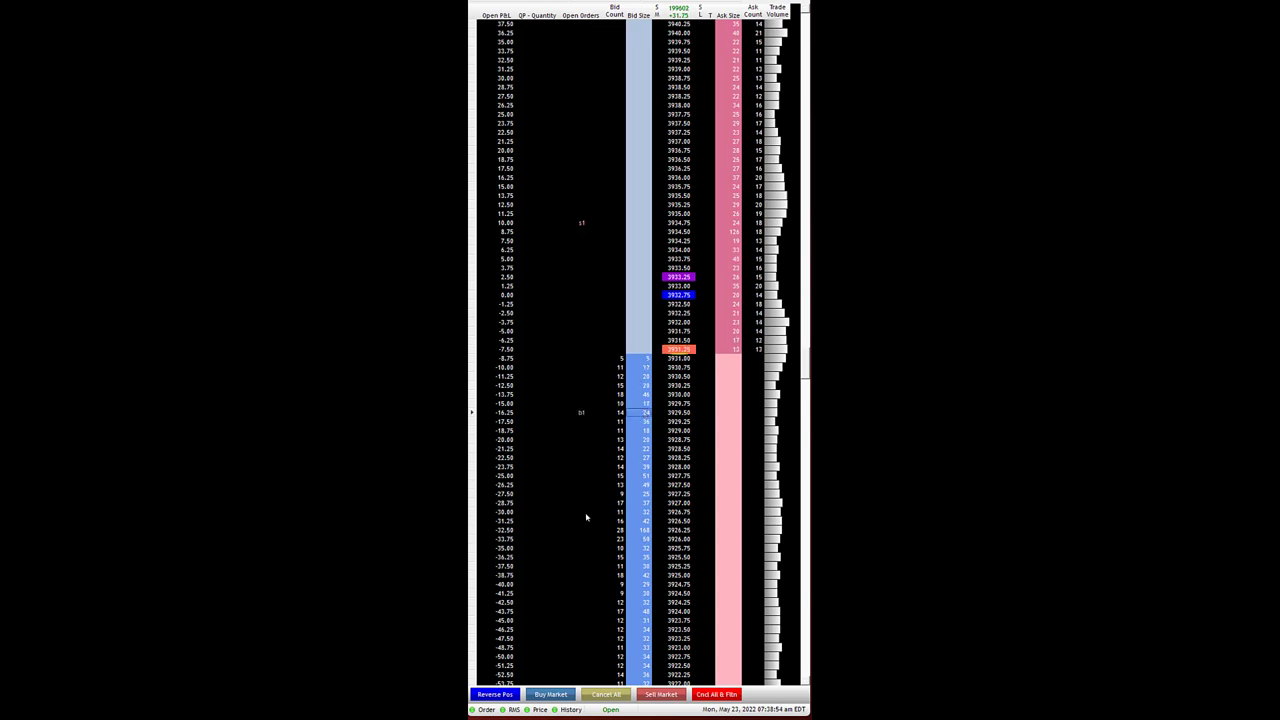
# Buy one more contract at market and add a one-lot sell limit order at 3934.50
pyautogui.scroll(1, 640, 413)
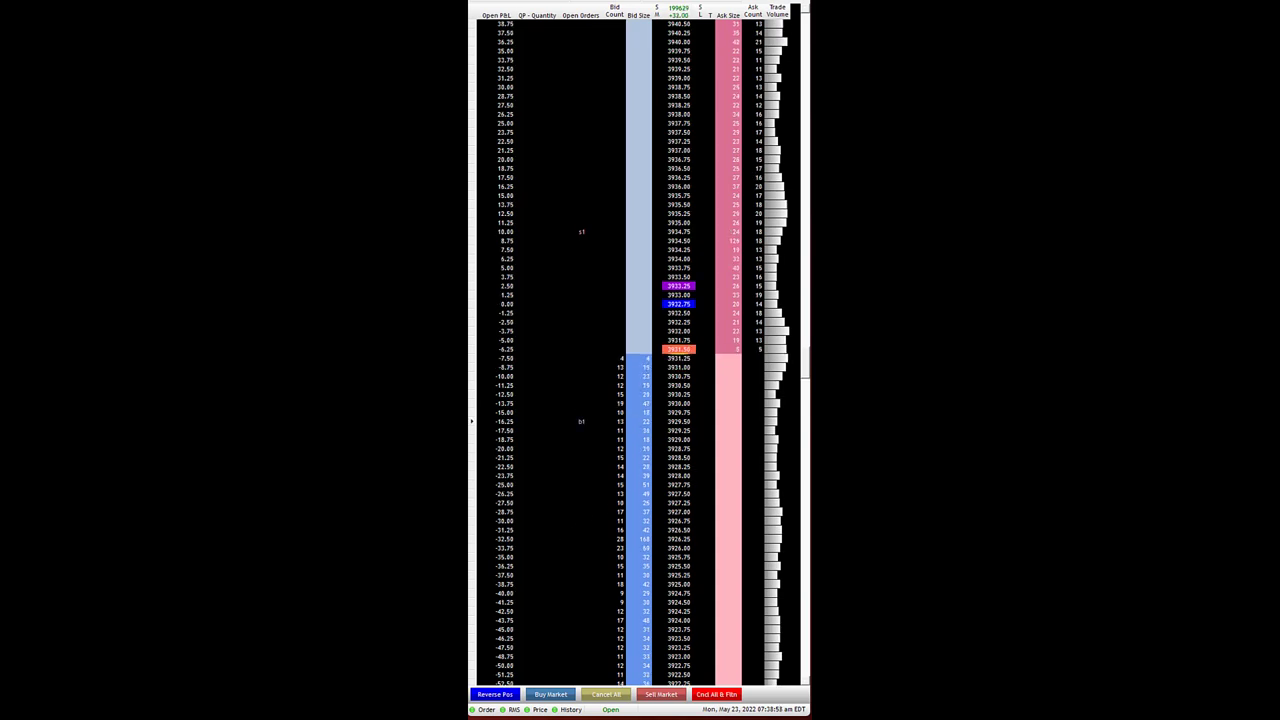
pyautogui.scroll(1, 643, 352)
pyautogui.scroll(1, 643, 352)
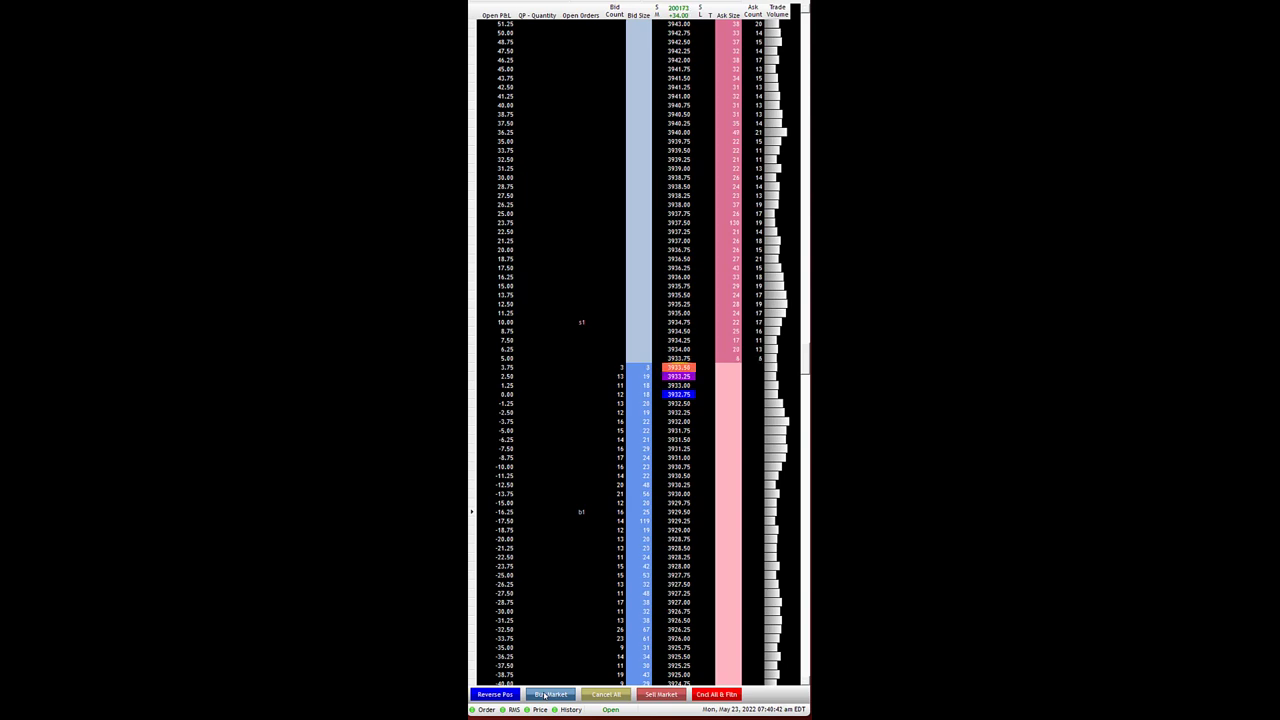
pyautogui.click(545, 695)
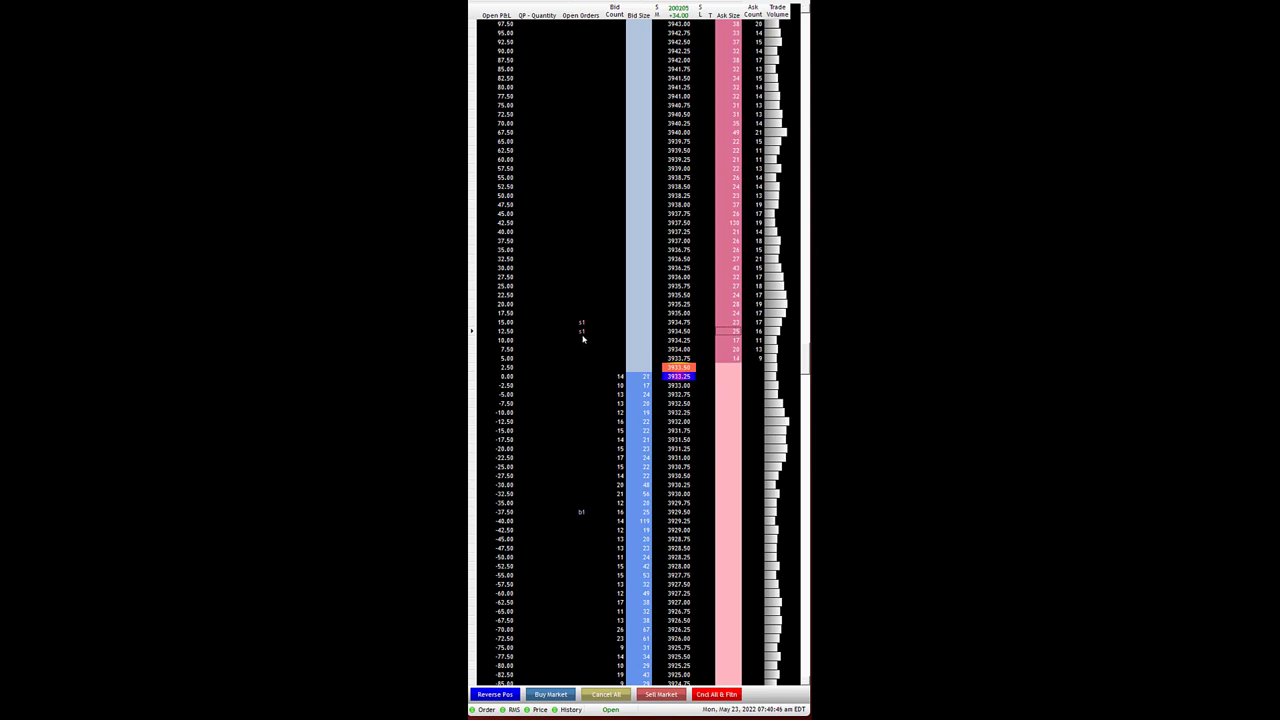
# Replace the sell limit order at 3934.50 with a one-lot sell limit order at 3935.00
pyautogui.moveTo(590, 331); pyautogui.dragTo(589, 322)
pyautogui.click(584, 334)
pyautogui.write('1')
pyautogui.press('Return')
pyautogui.click(733, 323)
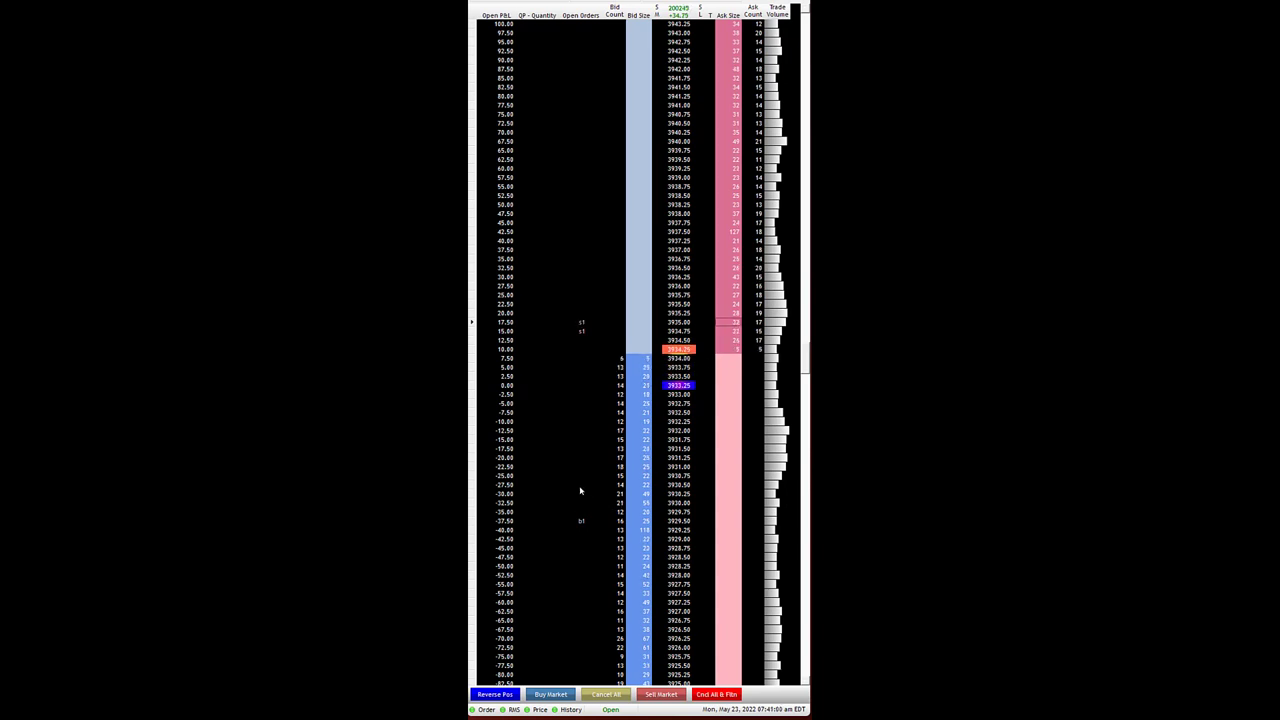
# Cancel the remaining buy limit order at 3929.50
pyautogui.scroll(1, 580, 490)
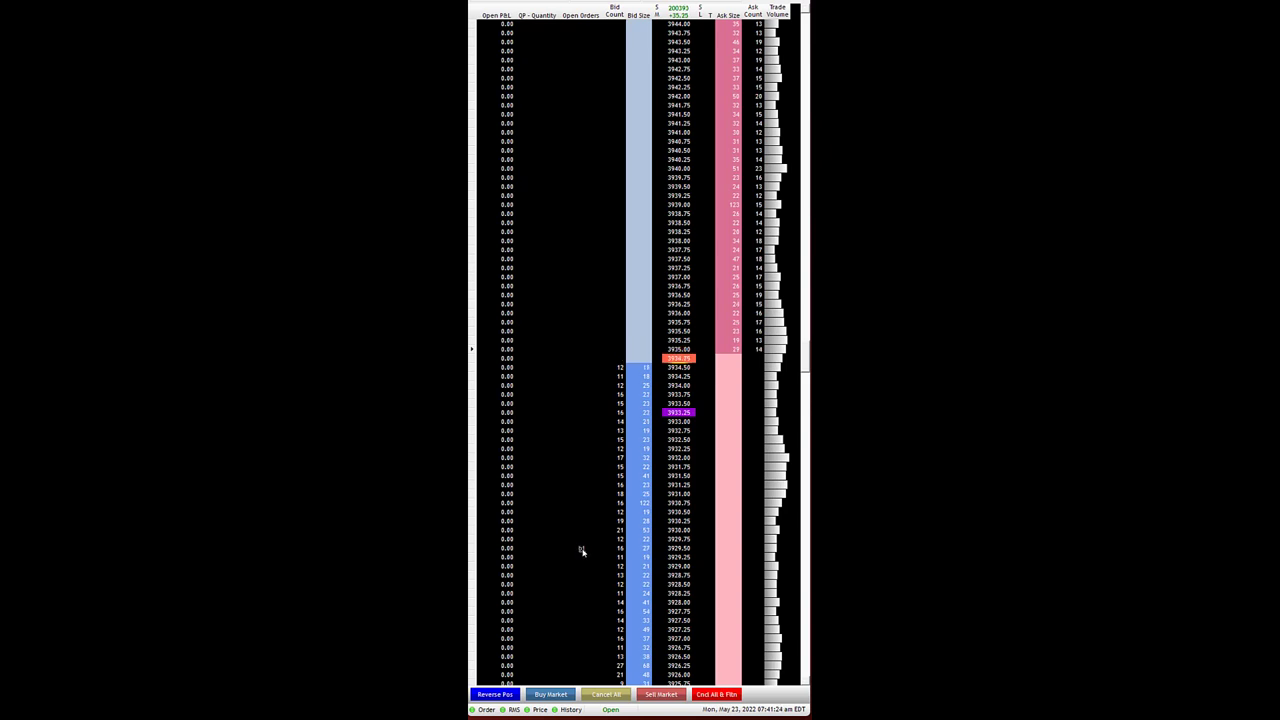
pyautogui.click(581, 549)
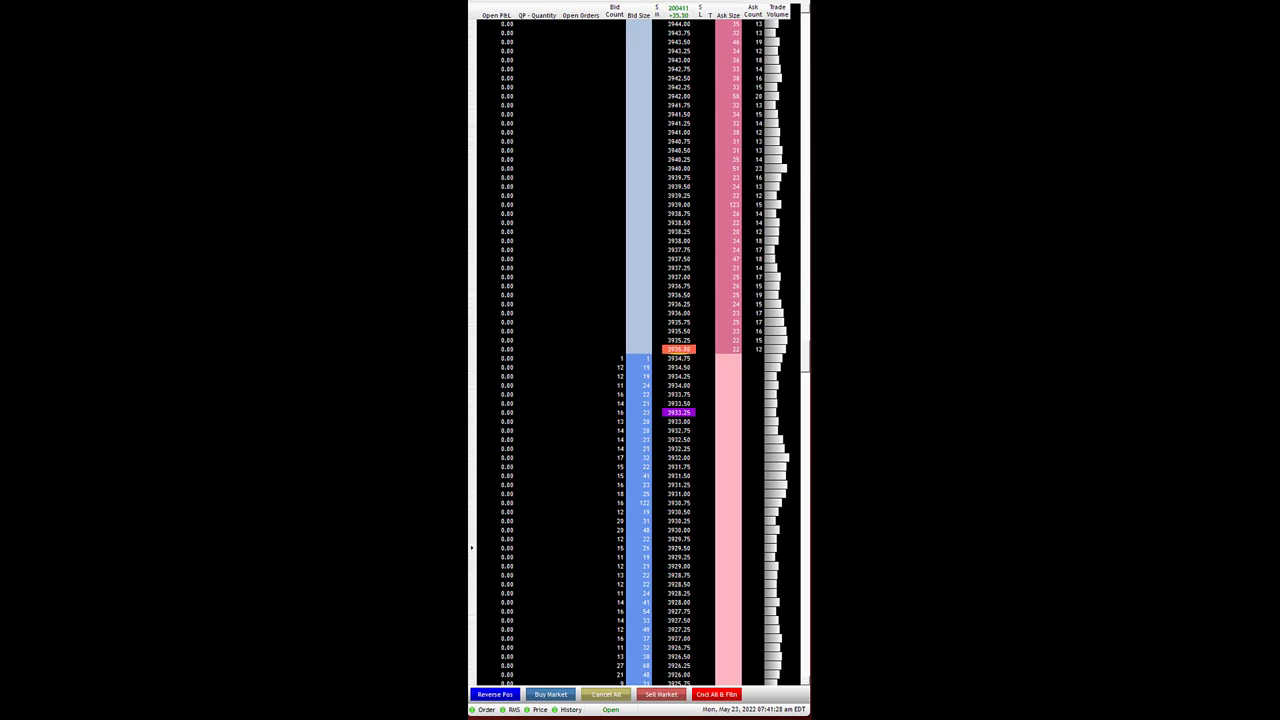
# Sell one contract at market and place a one-lot buy limit order at 3935.00
pyautogui.scroll(1, 708, 352)
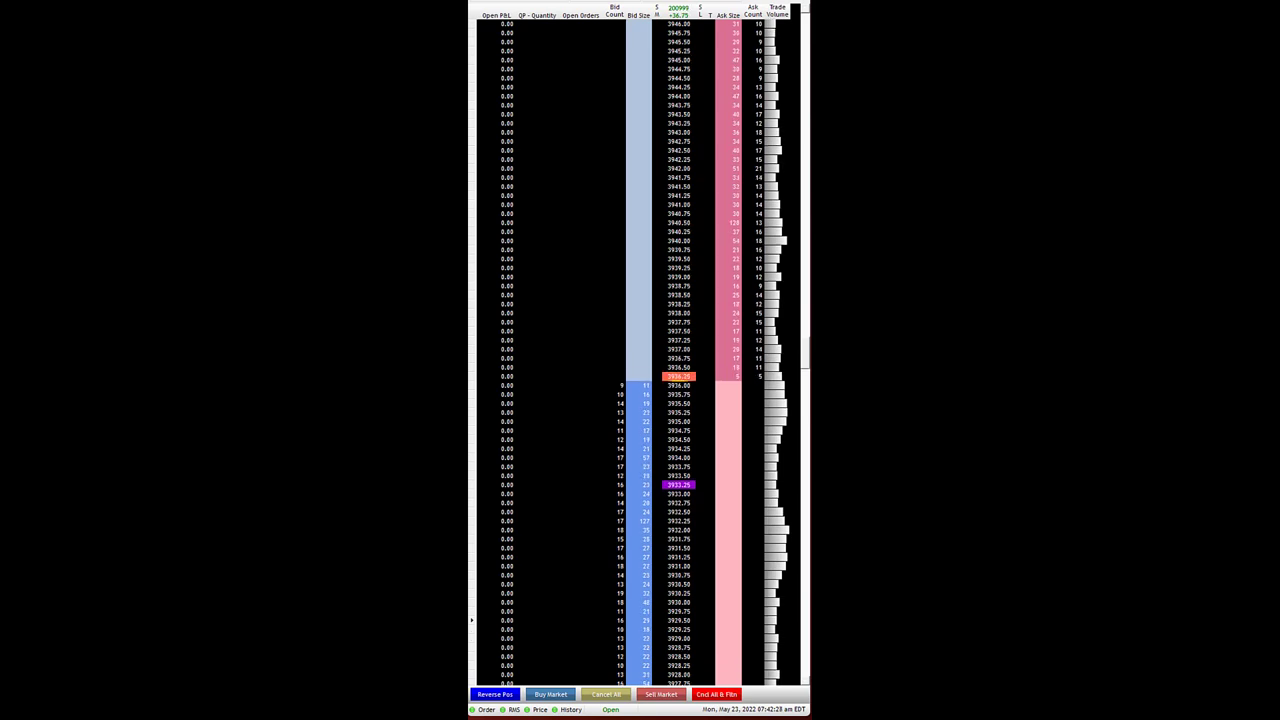
pyautogui.click(660, 694)
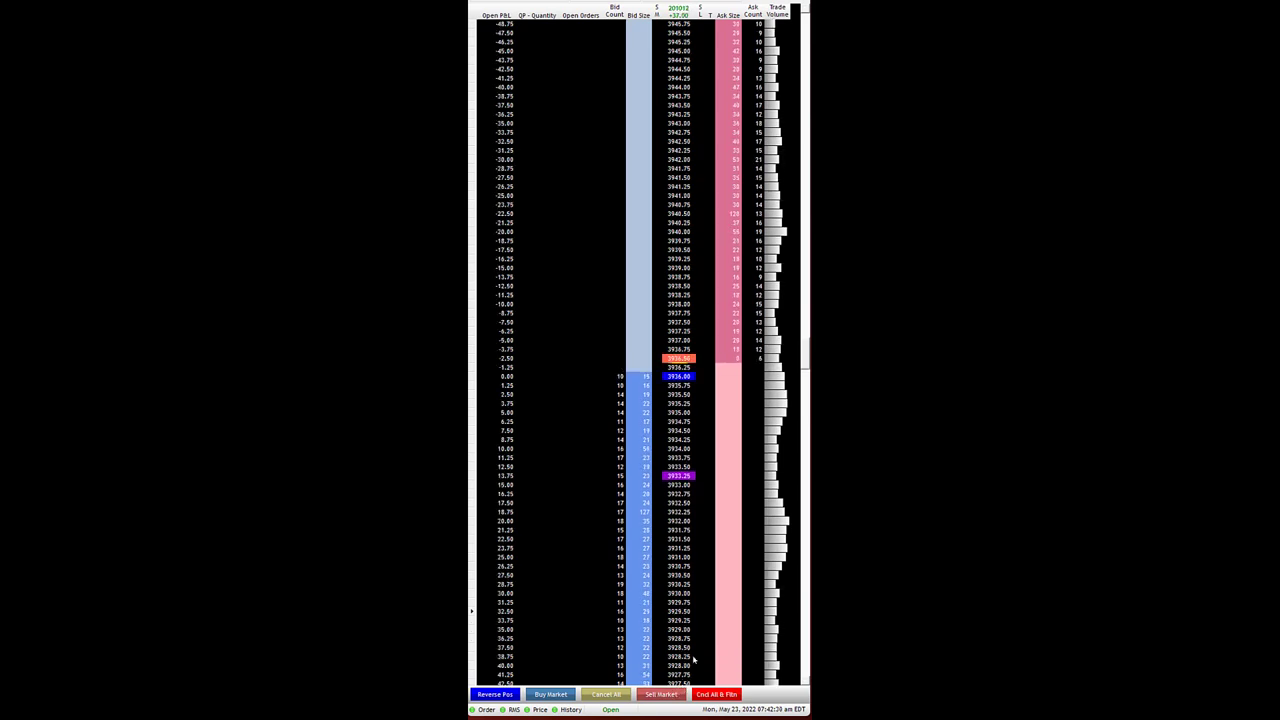
pyautogui.click(642, 404)
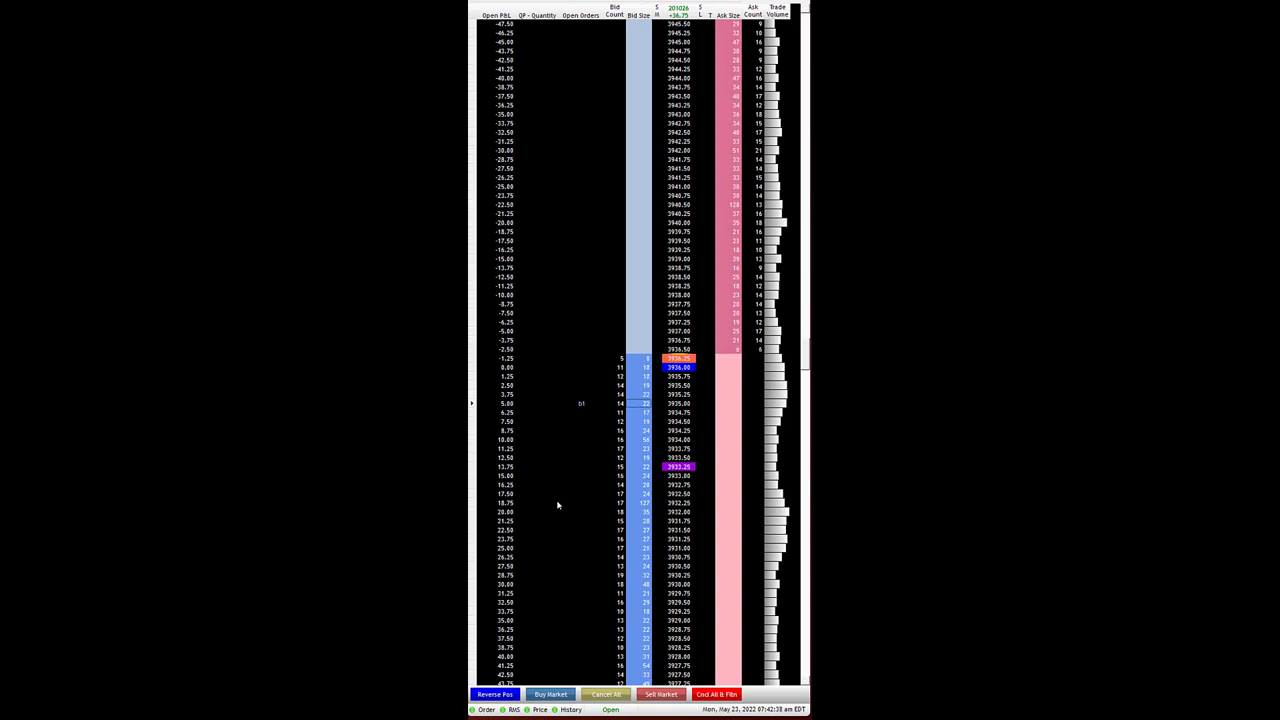
# Place a one-lot sell limit order at 3939.75 above the current market
pyautogui.scroll(1, 558, 505)
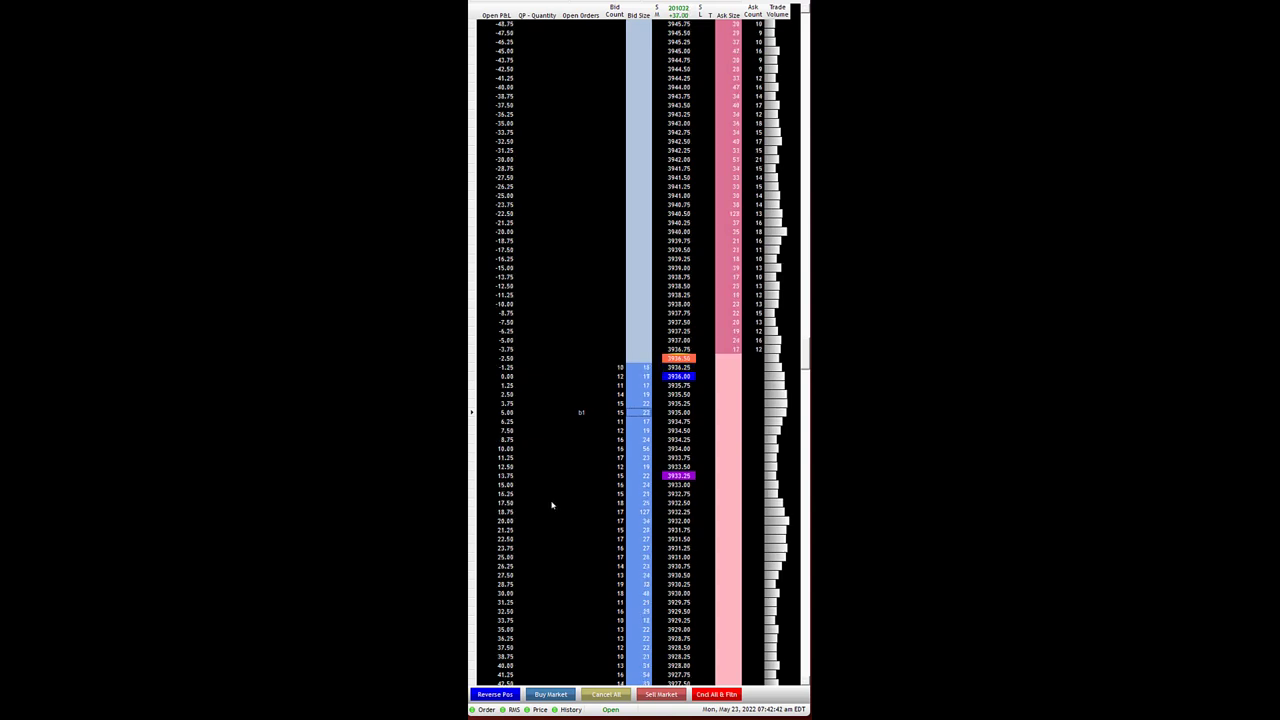
pyautogui.scroll(1, 551, 505)
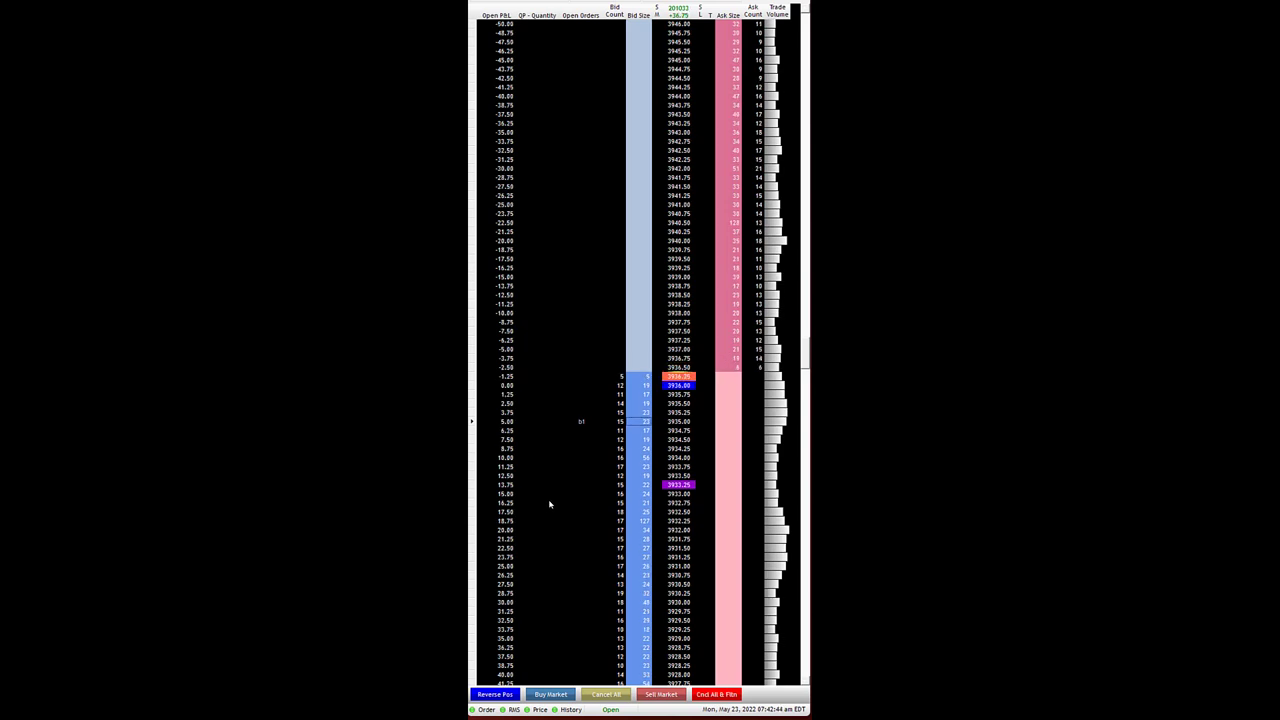
pyautogui.scroll(-1, 549, 504)
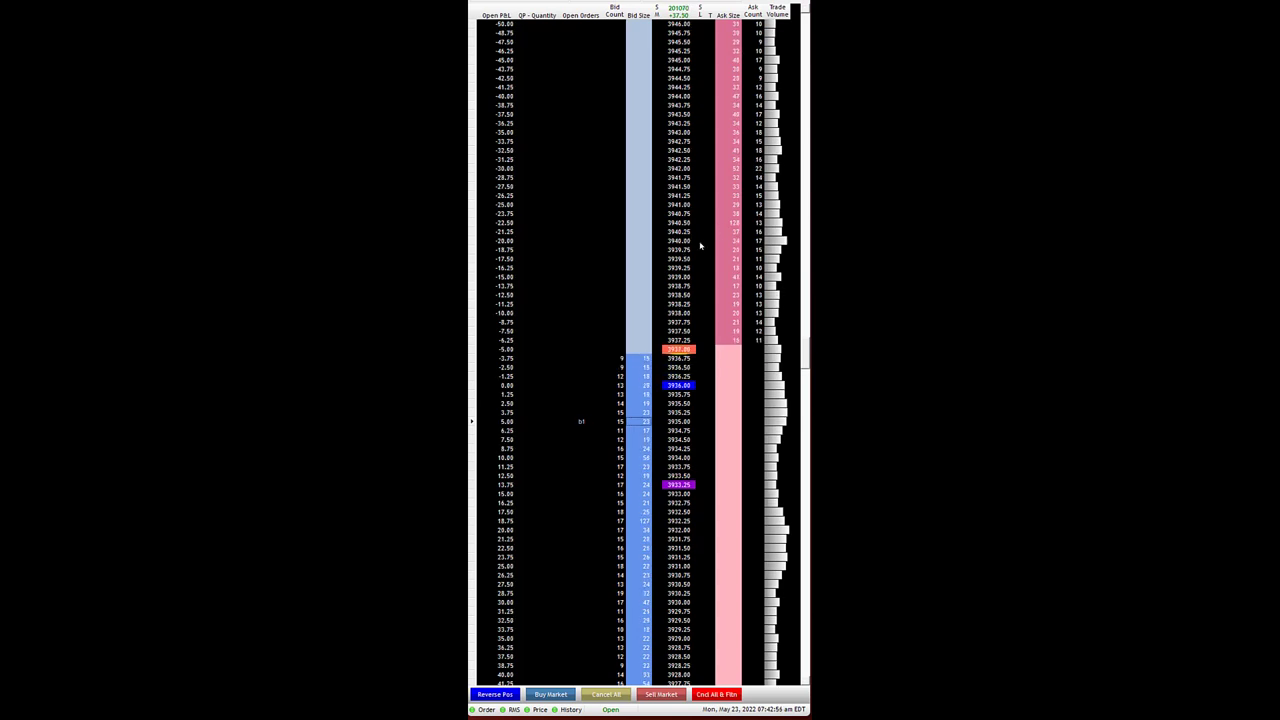
pyautogui.scroll(1, 703, 246)
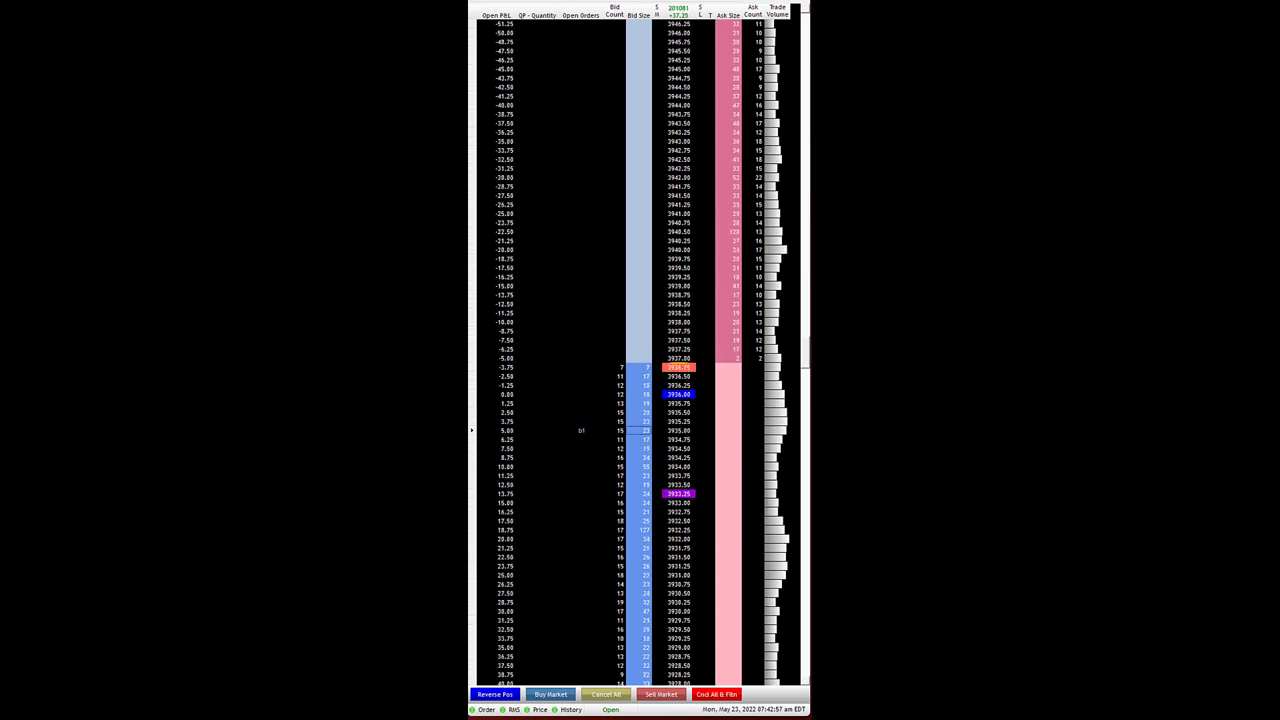
pyautogui.click(733, 260)
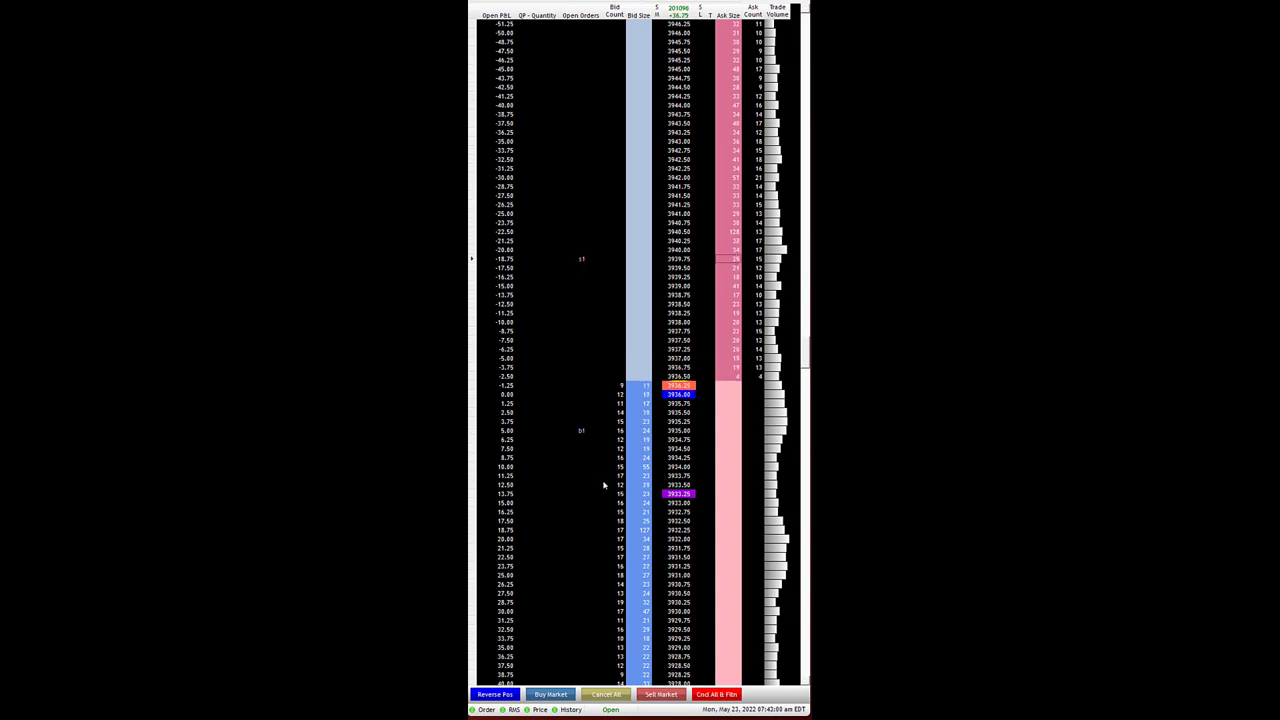
# Sell another contract at market and place a one-lot buy limit order at 3935.25
pyautogui.scroll(-1, 539, 477)
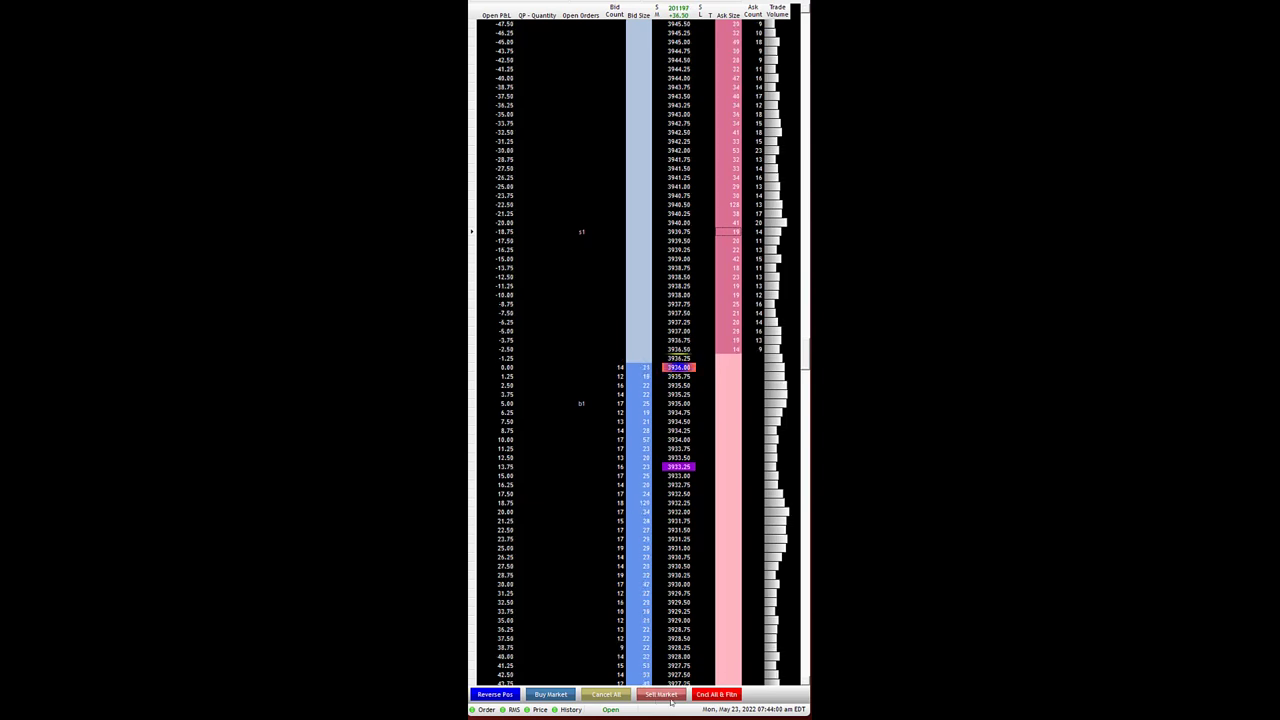
pyautogui.click(646, 405)
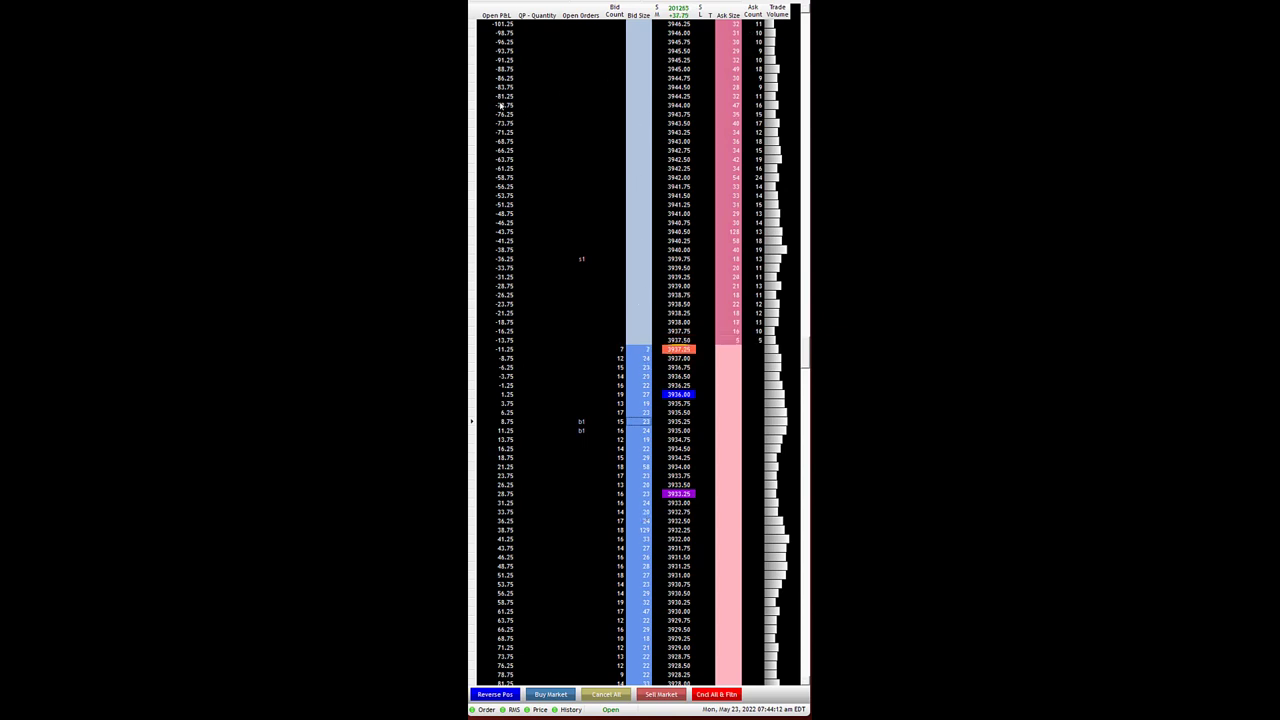
pyautogui.scroll(1, 717, 118)
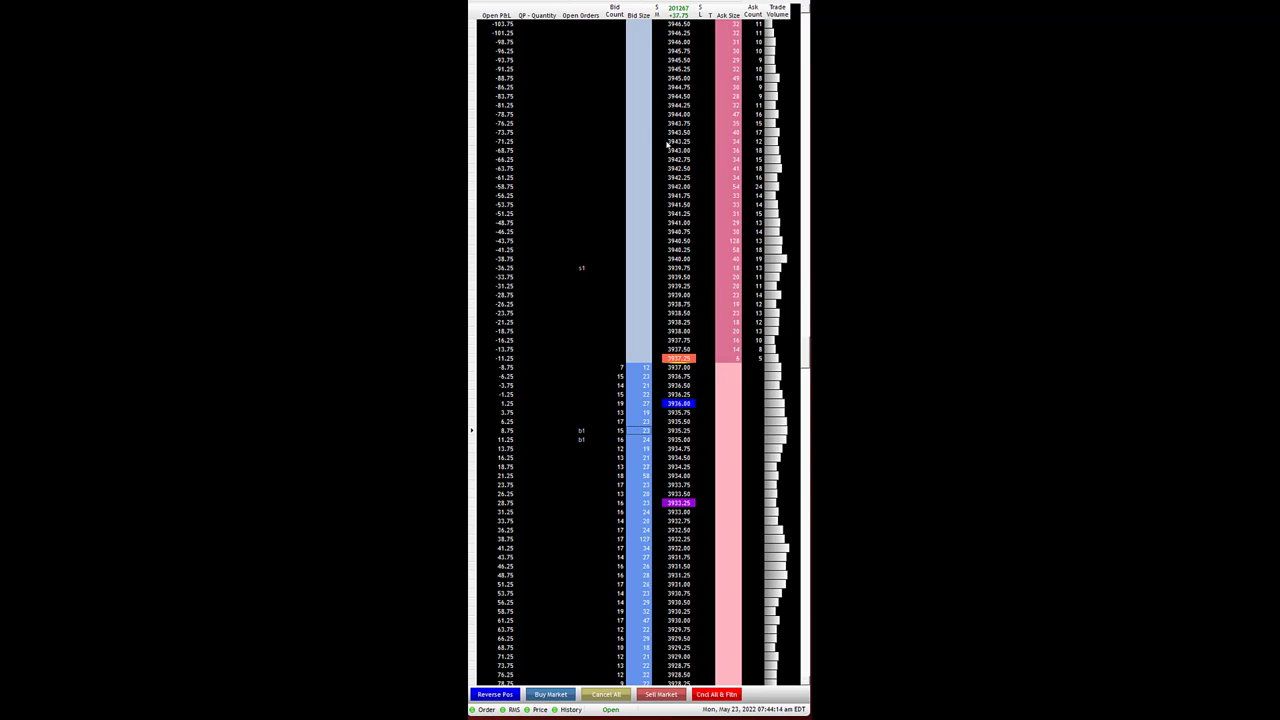
pyautogui.scroll(1, 523, 139)
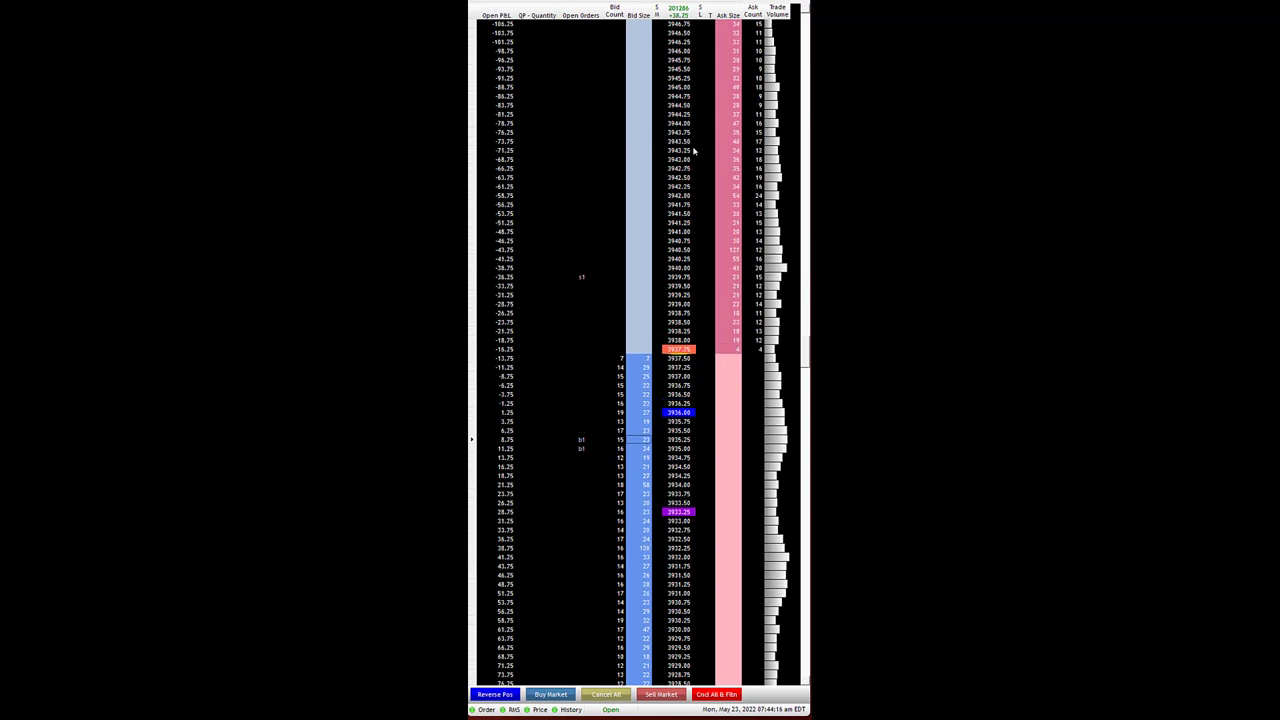
# Lower the two one-lot buy limit orders by one tick each, to 3934.75 and 3935.00
pyautogui.scroll(1, 534, 157)
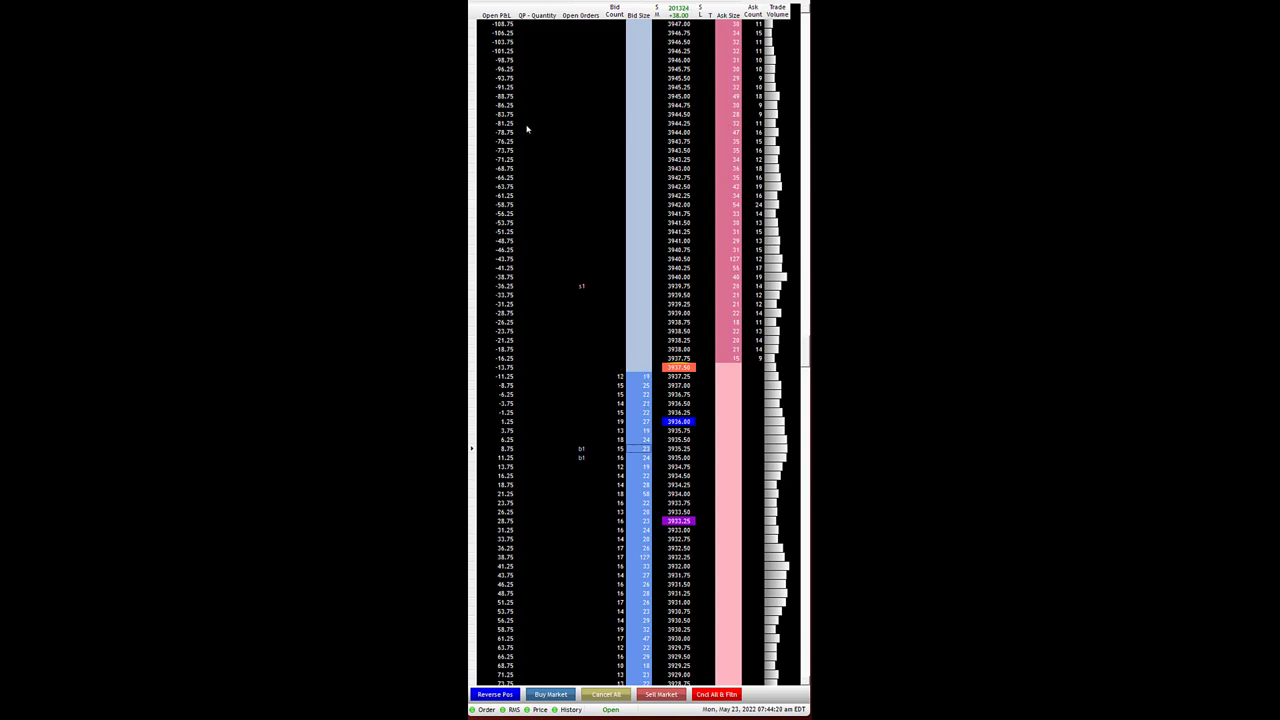
pyautogui.scroll(-1, 725, 127)
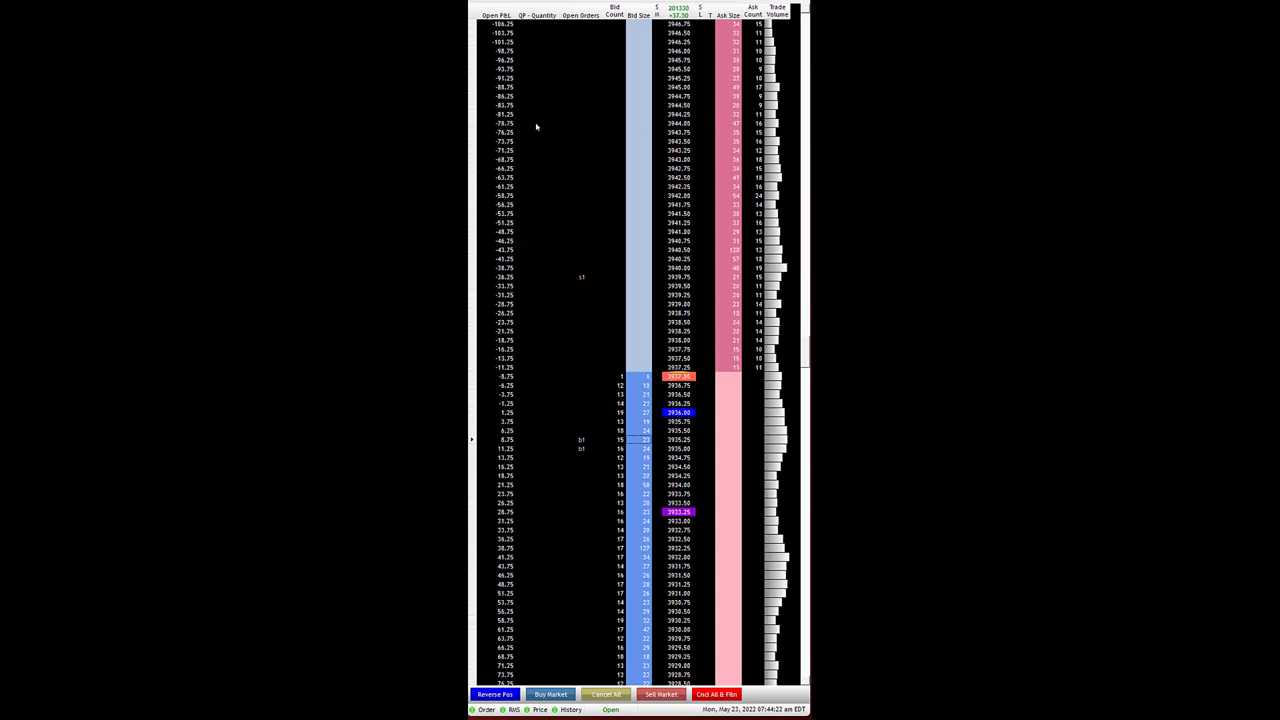
pyautogui.scroll(-1, 570, 120)
pyautogui.scroll(-2, 575, 121)
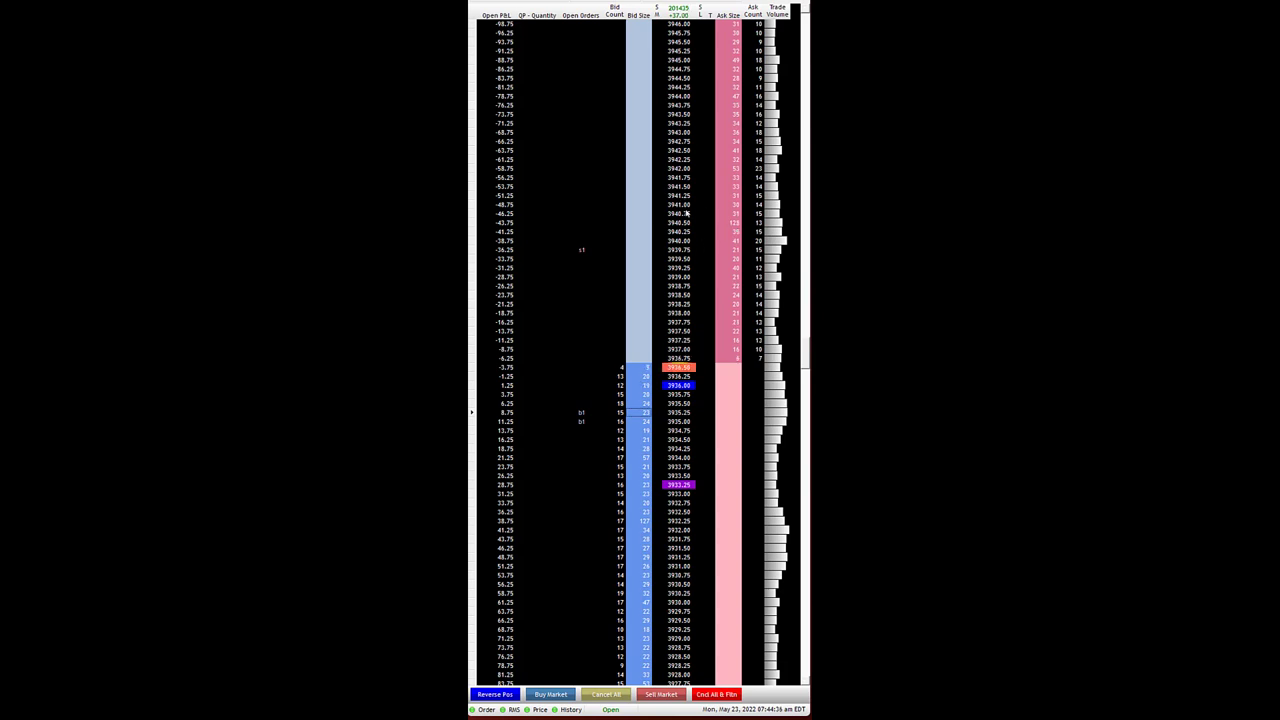
pyautogui.scroll(-1, 669, 350)
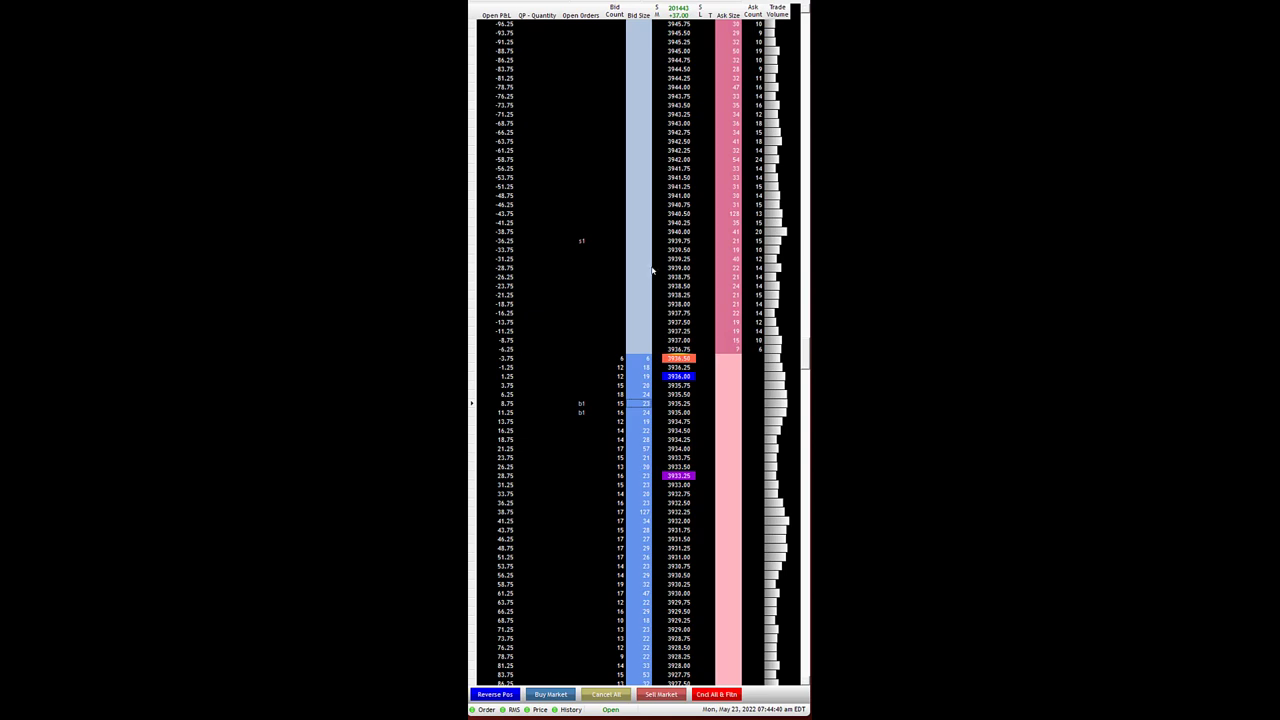
pyautogui.scroll(1, 649, 217)
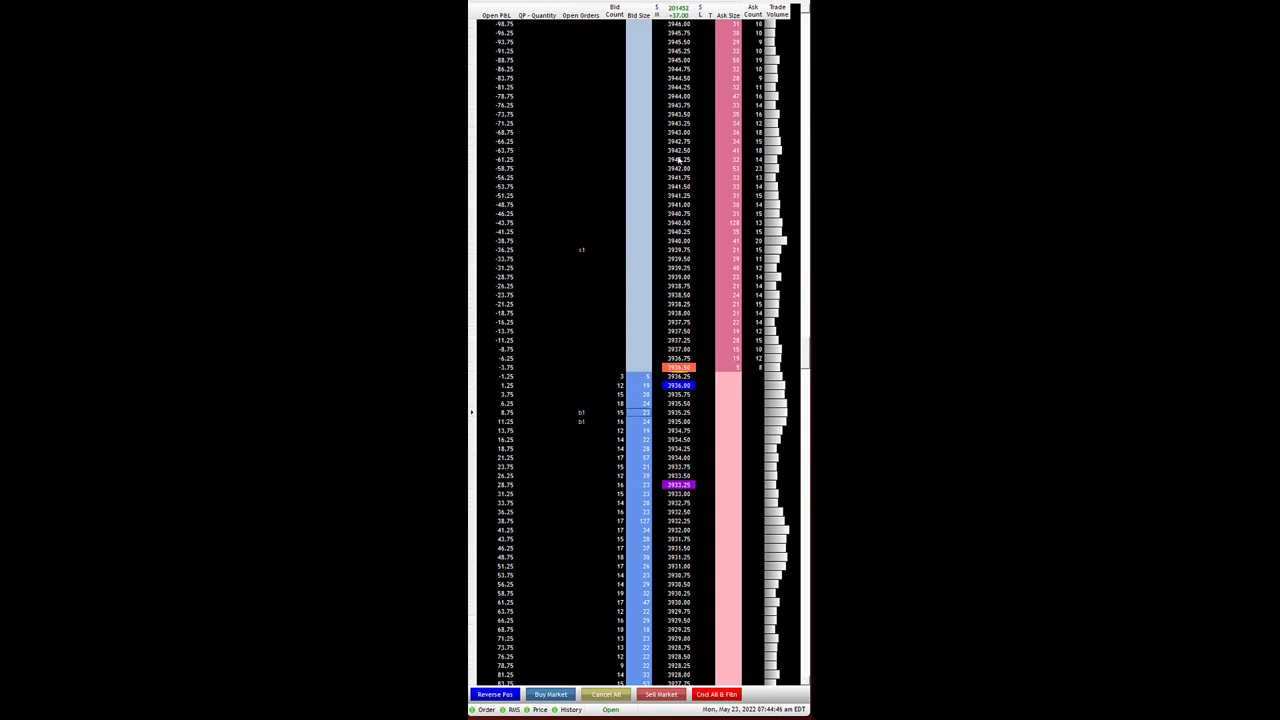
pyautogui.scroll(-1, 682, 69)
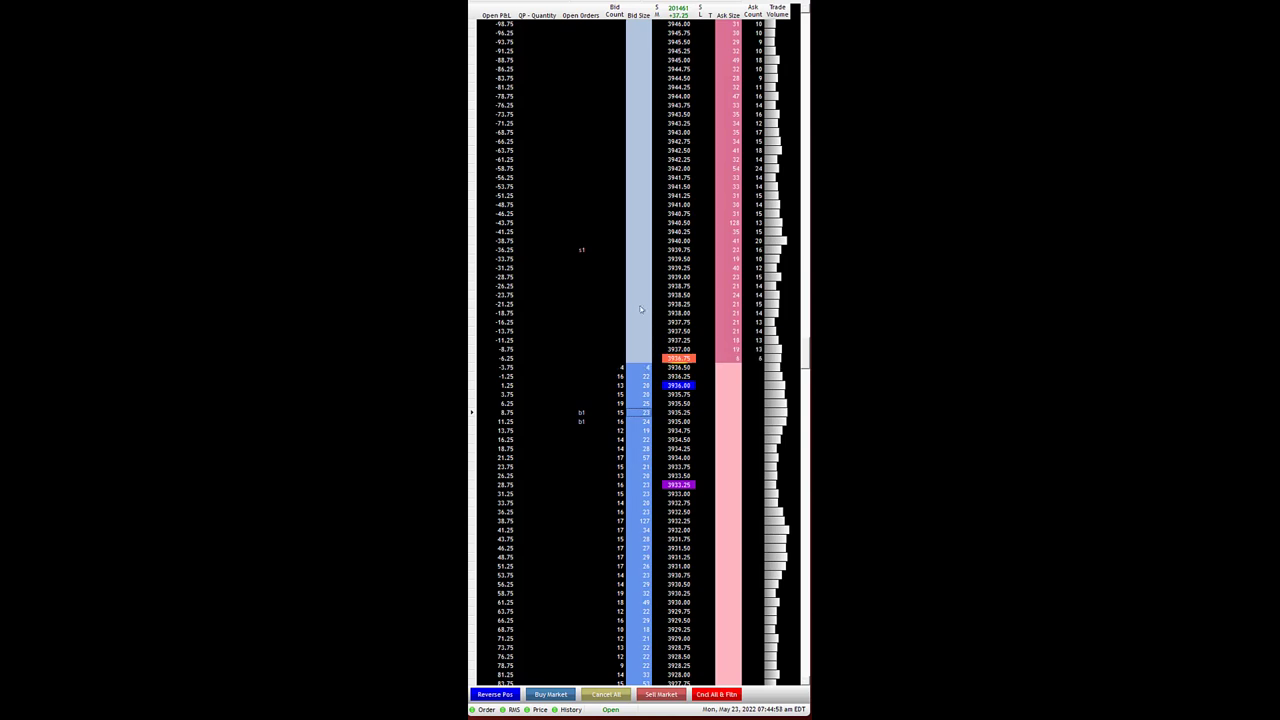
pyautogui.moveTo(581, 421); pyautogui.dragTo(583, 430)
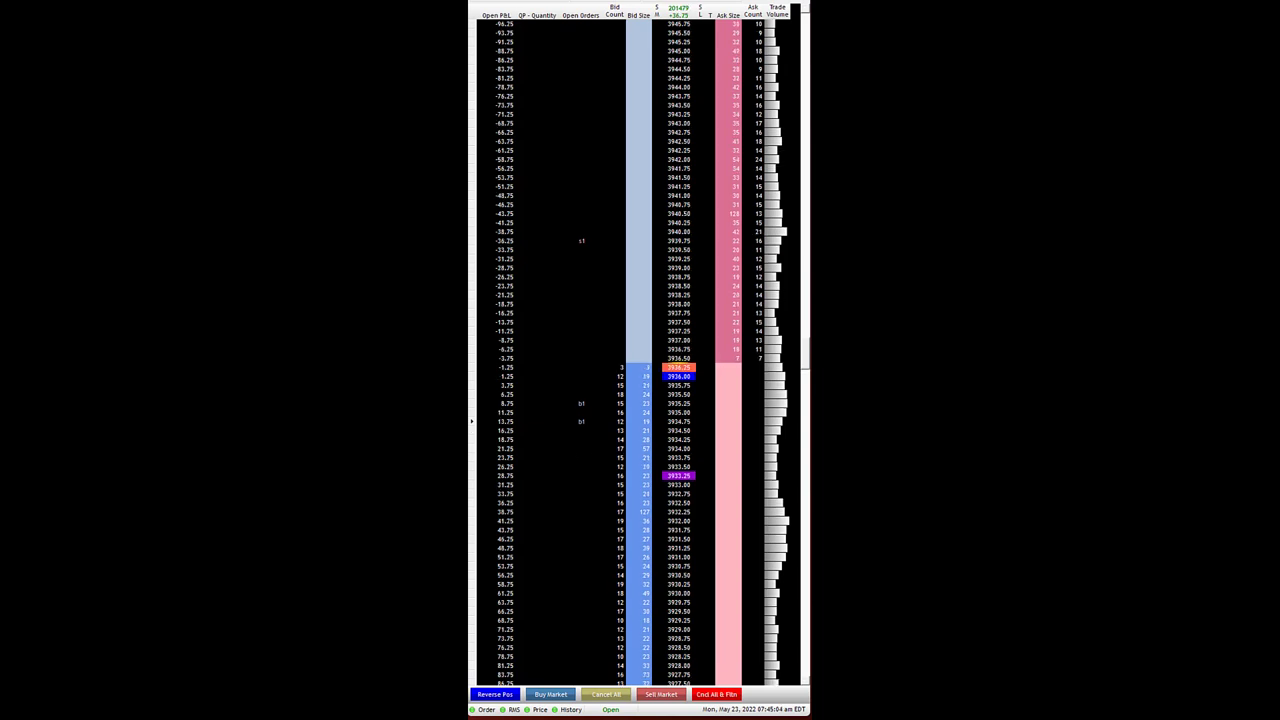
pyautogui.moveTo(581, 403); pyautogui.dragTo(583, 412)
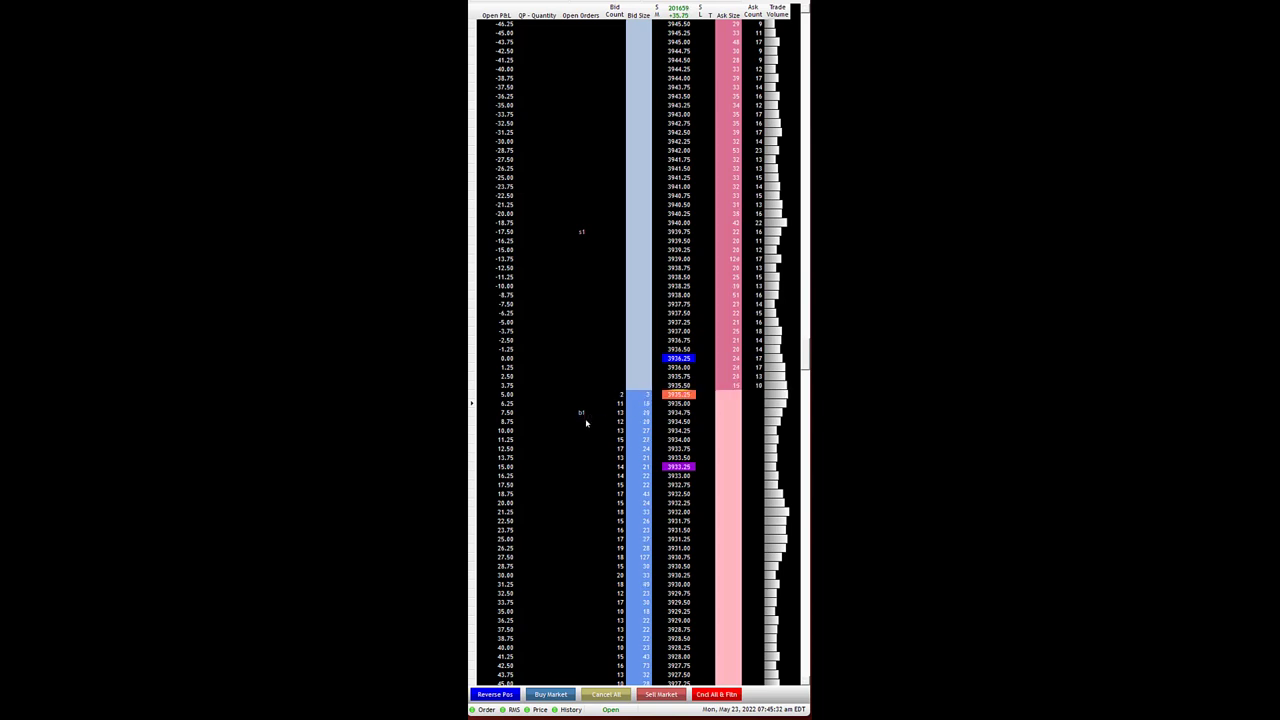
# Place a one-lot buy order at the 3936.25 break-even price to close the remaining short position
pyautogui.scroll(-2, 586, 424)
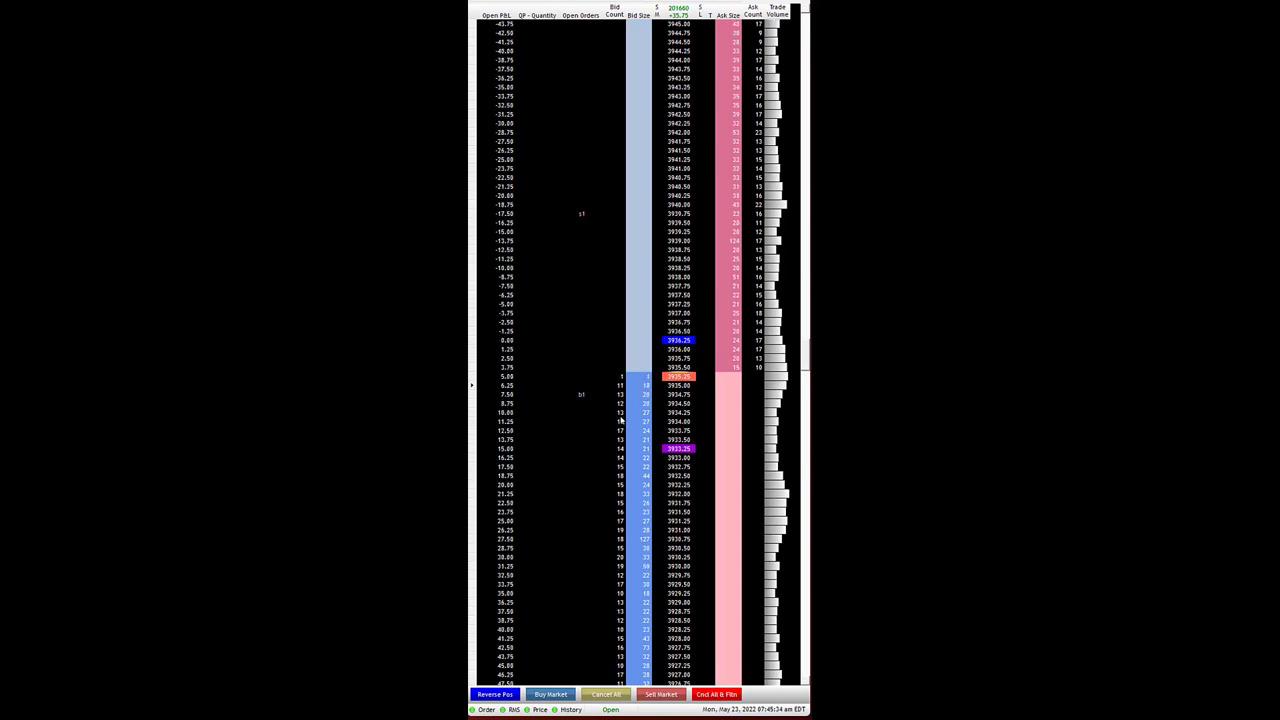
pyautogui.scroll(-1, 620, 421)
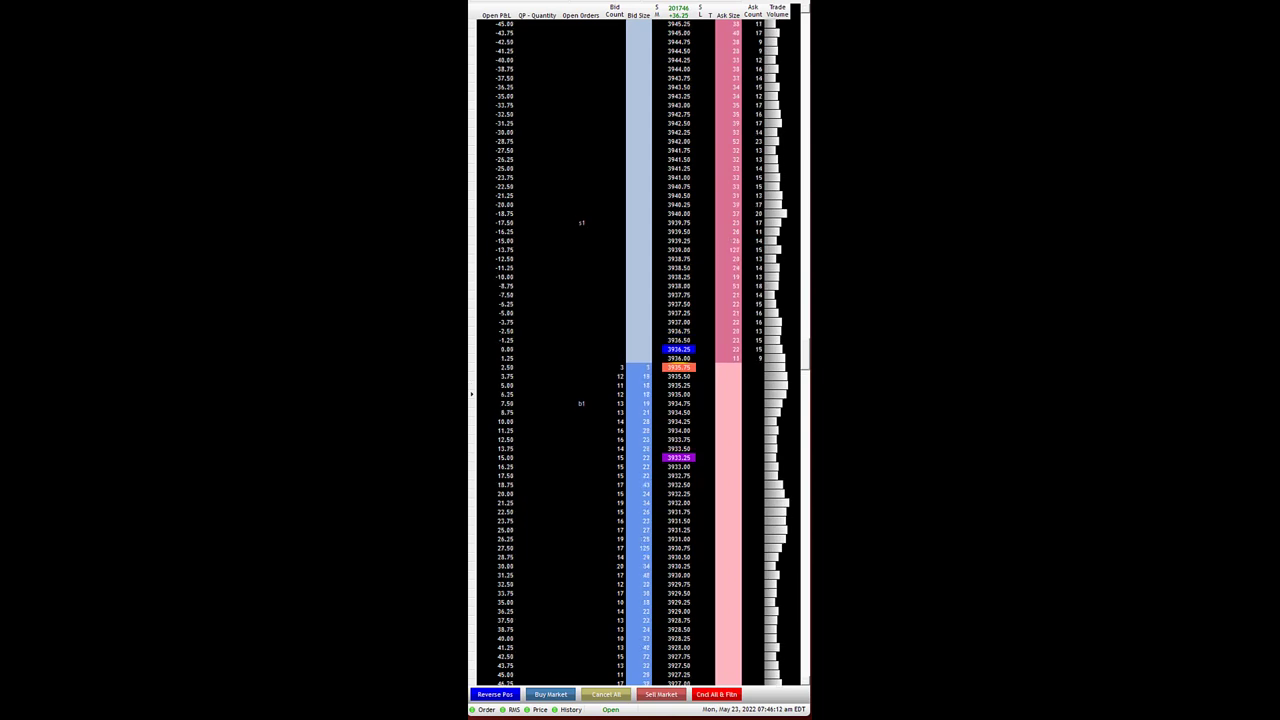
pyautogui.click(654, 350)
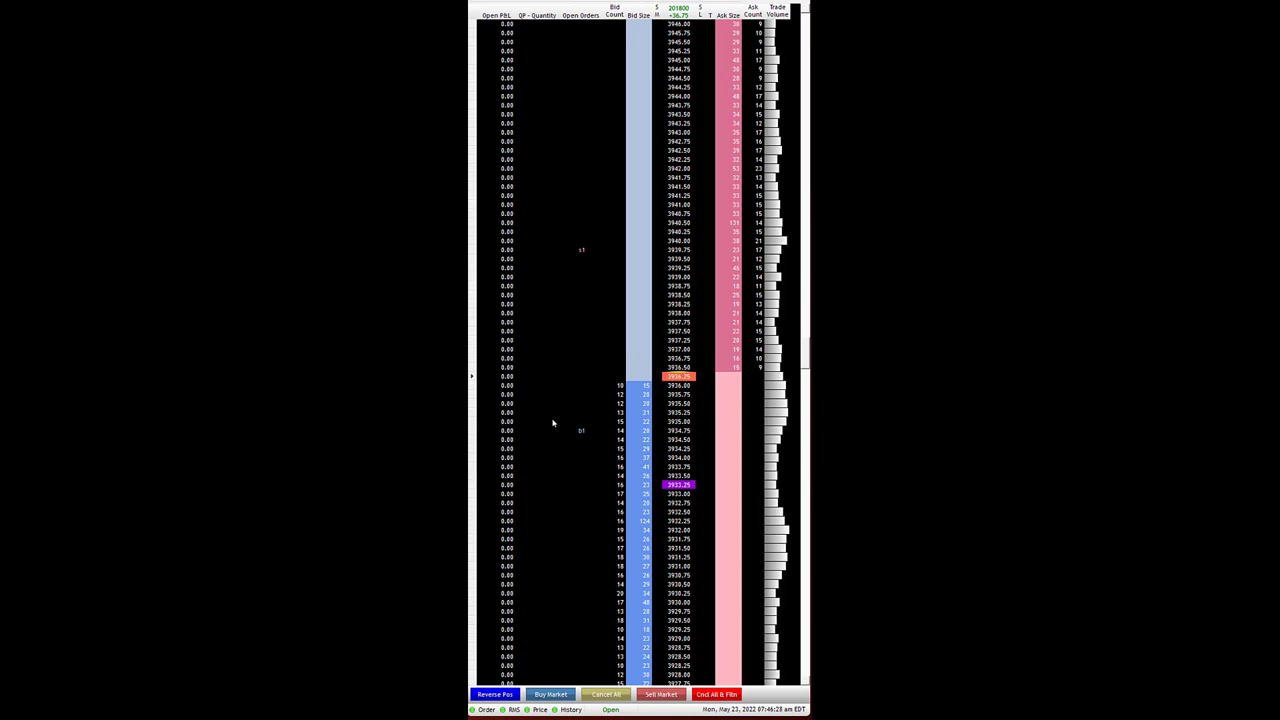
# Buy one contract at market and place one-lot sell limit orders at 3936.25 and 3936.50
pyautogui.scroll(-2, 552, 423)
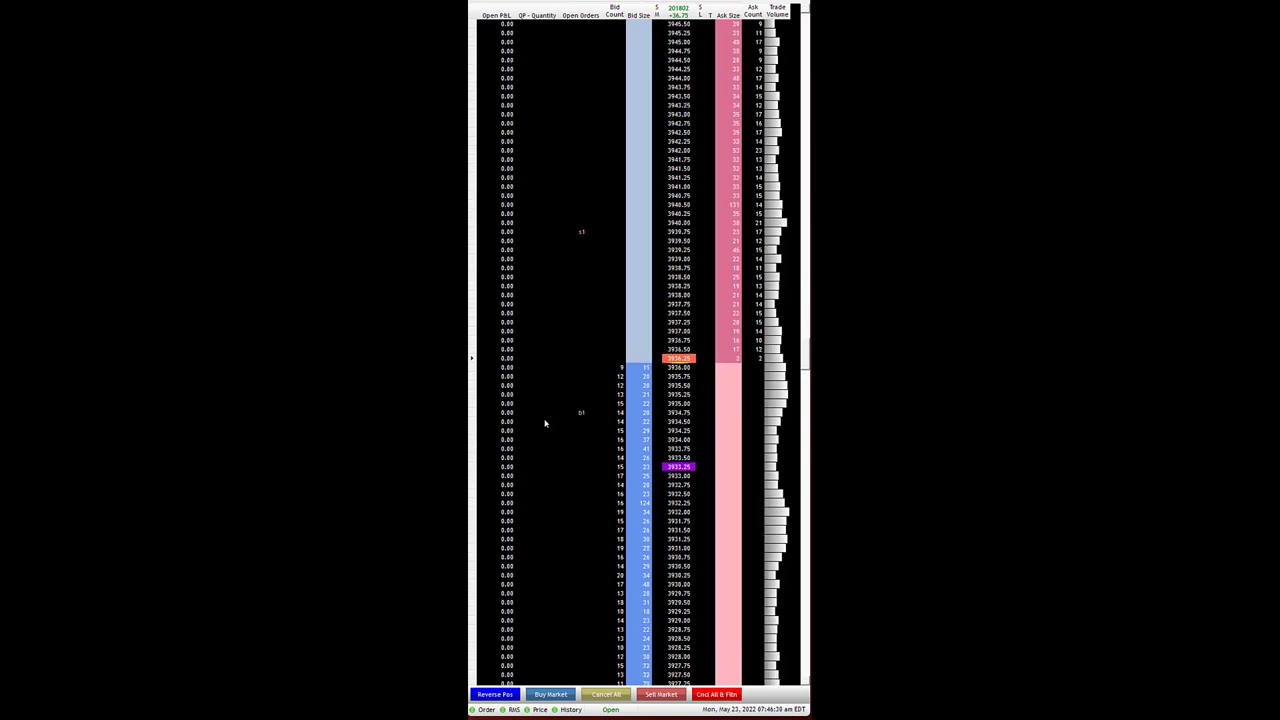
pyautogui.scroll(1, 541, 423)
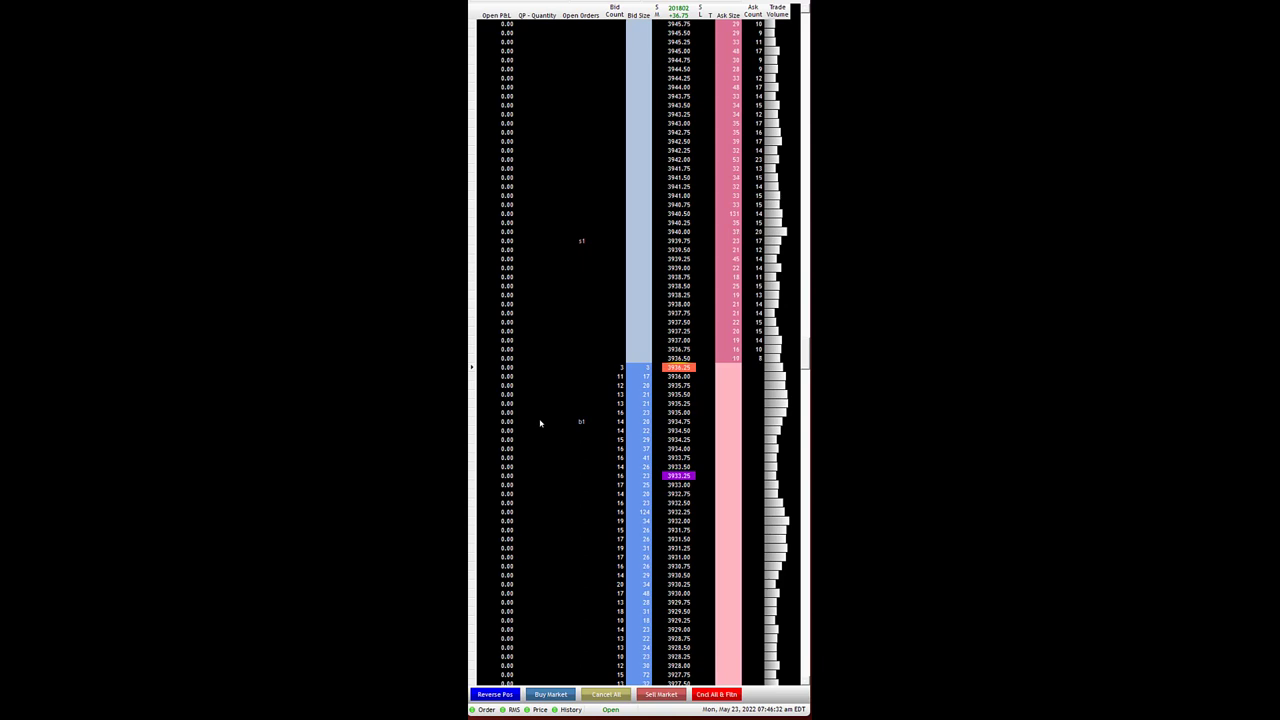
pyautogui.scroll(-1, 556, 698)
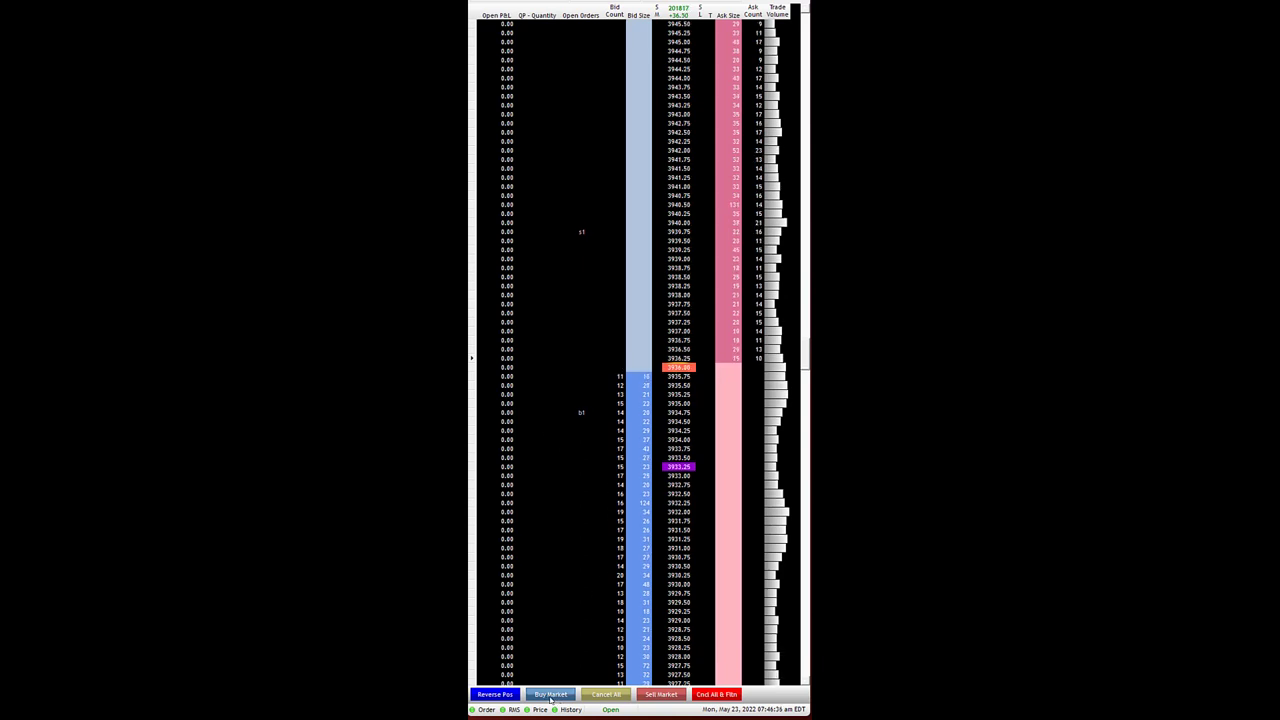
pyautogui.scroll(1, 551, 701)
pyautogui.scroll(-1, 551, 701)
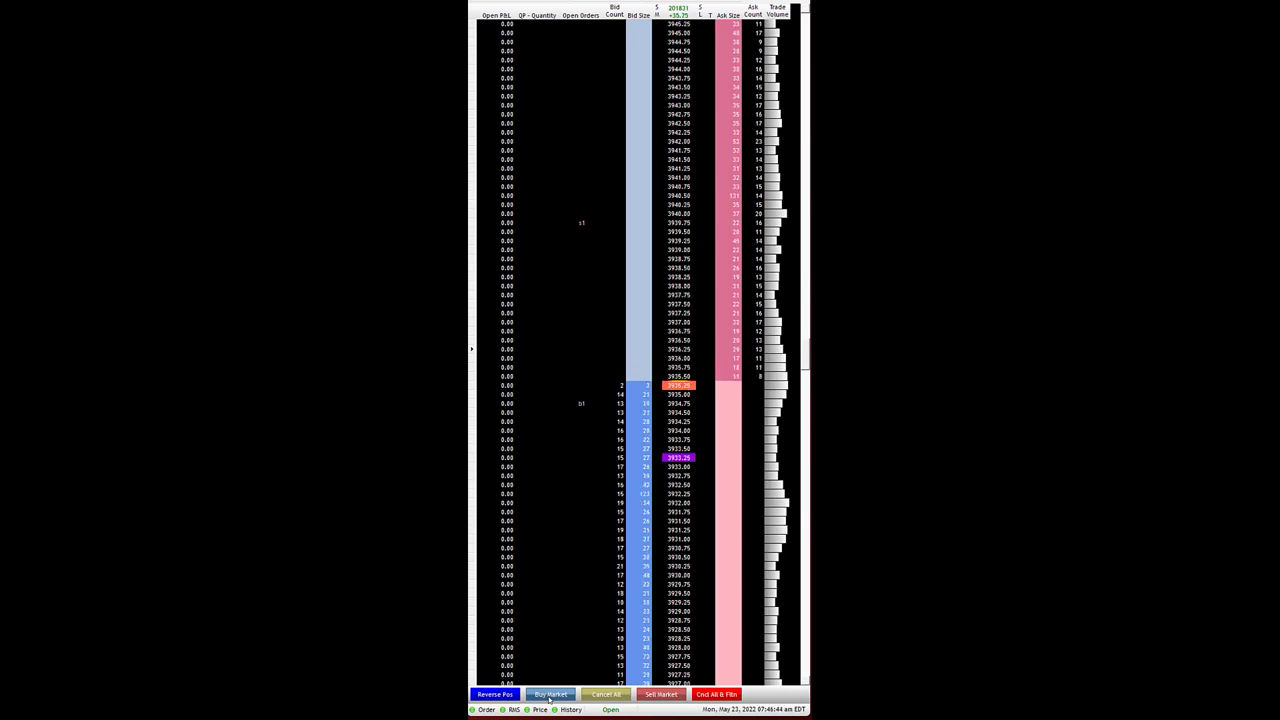
pyautogui.scroll(-1, 551, 701)
pyautogui.scroll(-2, 549, 700)
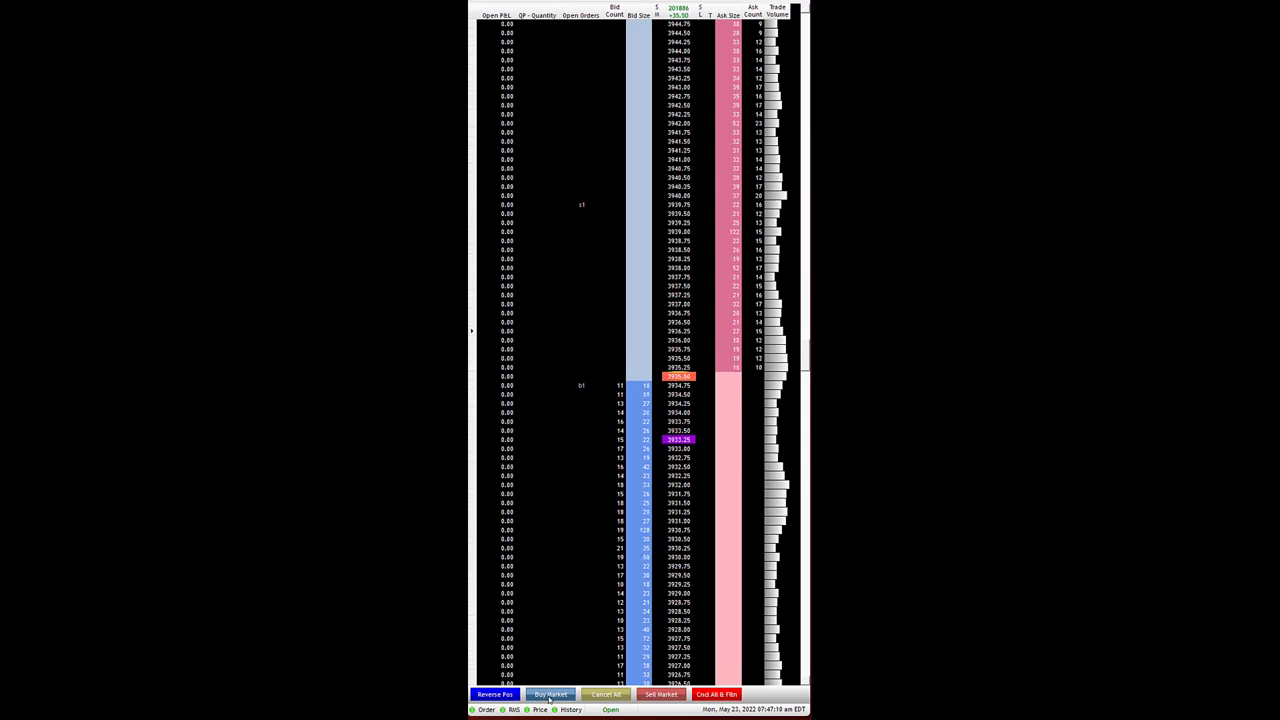
pyautogui.click(549, 699)
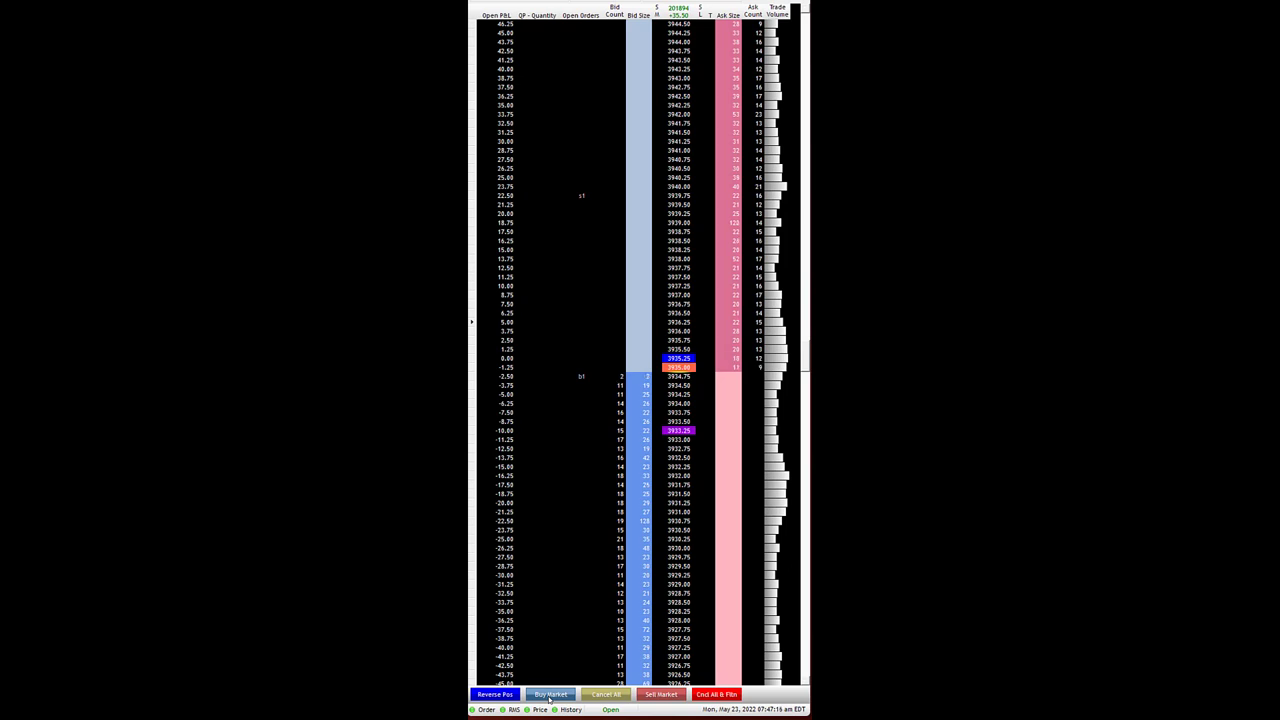
pyautogui.click(726, 316)
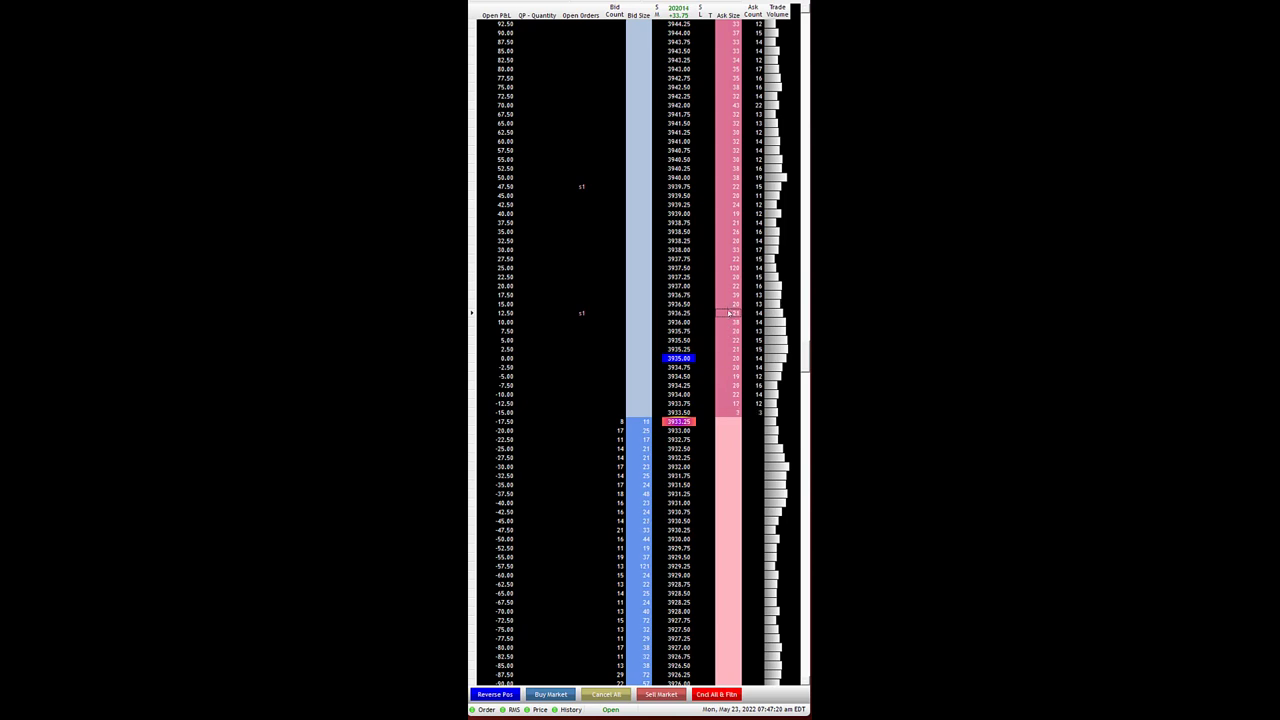
pyautogui.click(730, 304)
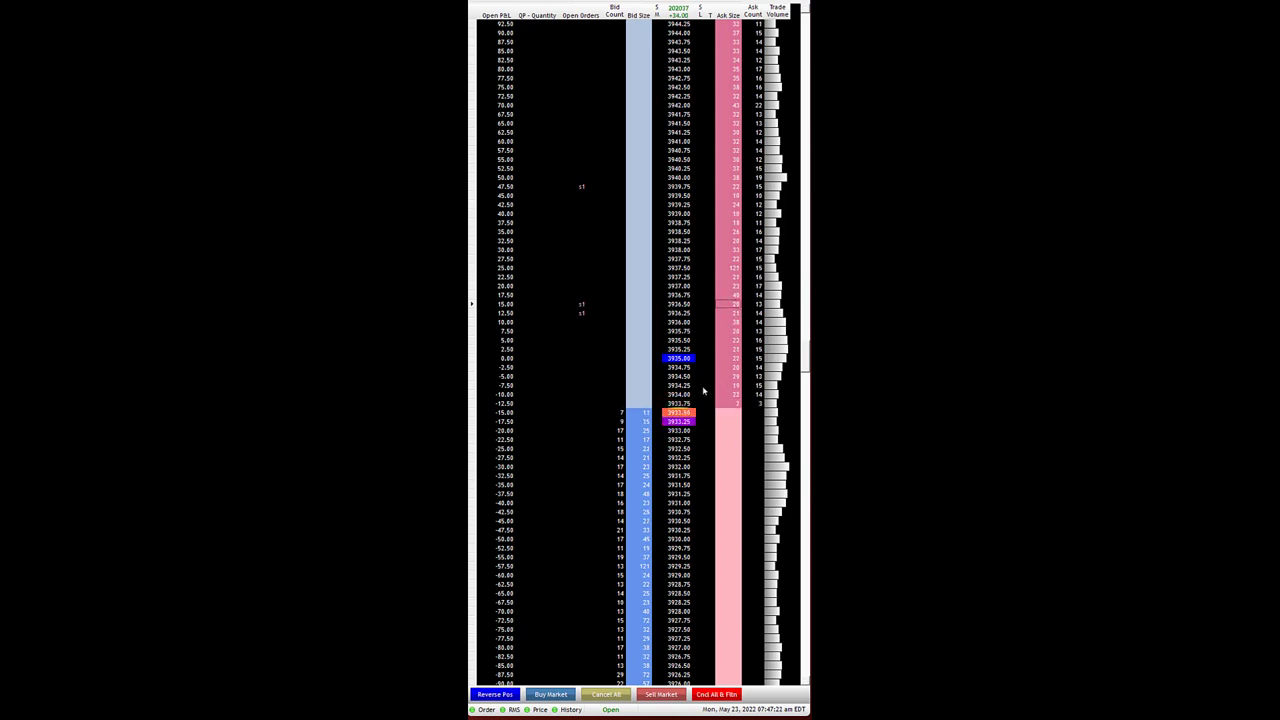
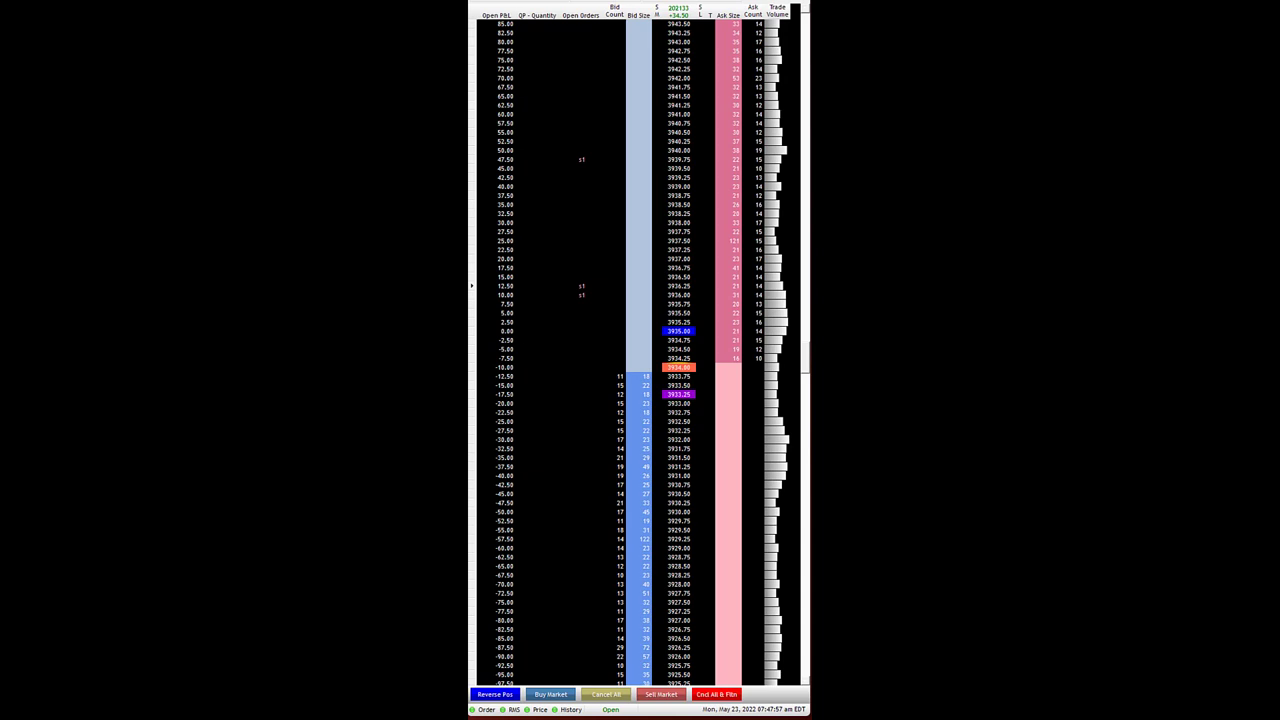
# Check the total P&L in the ladder's P&L column and return it to open P&L
pyautogui.click(508, 16)
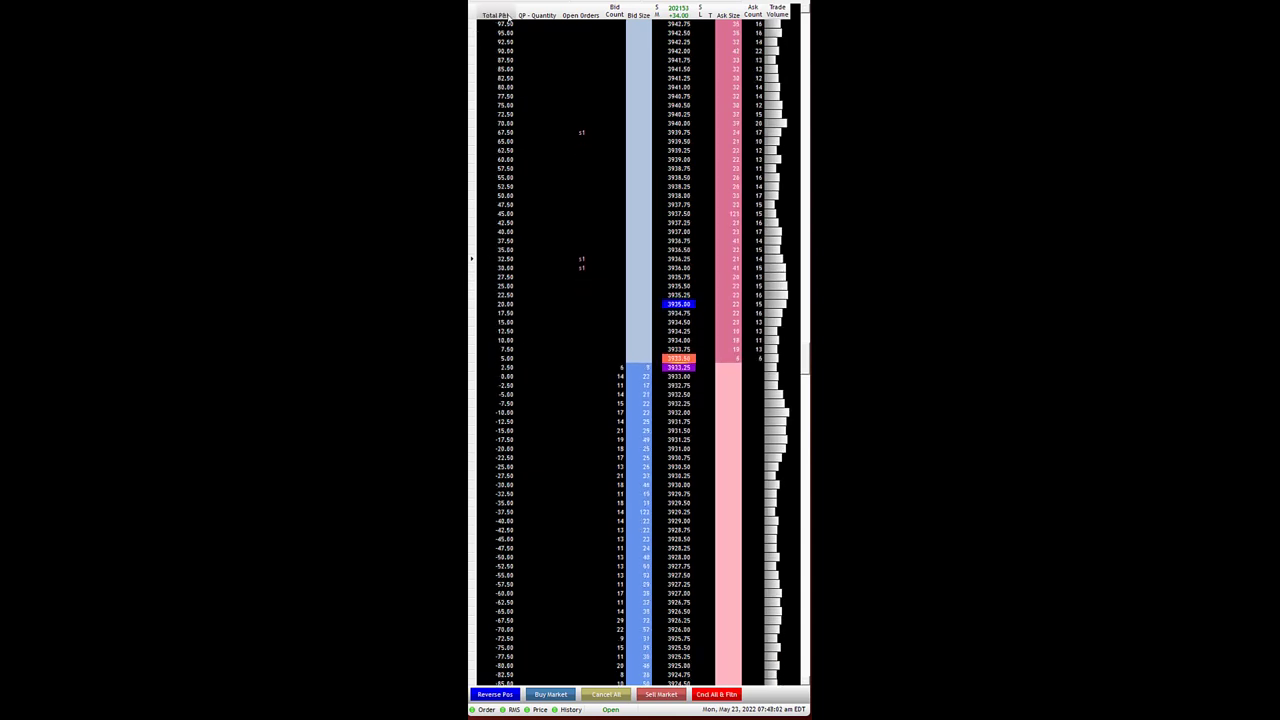
pyautogui.click(508, 16)
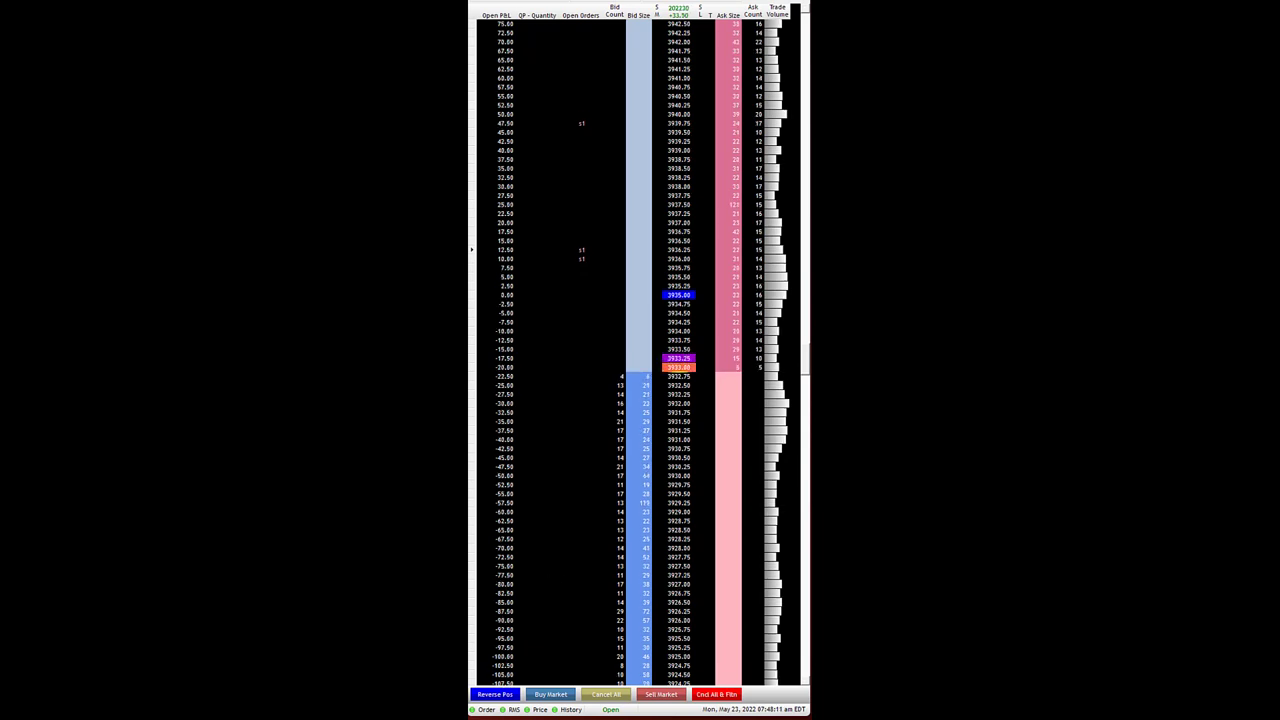
# Buy two more contracts at market and place one-lot sell limit orders at 3934.25 and 3934.50
pyautogui.click(551, 695)
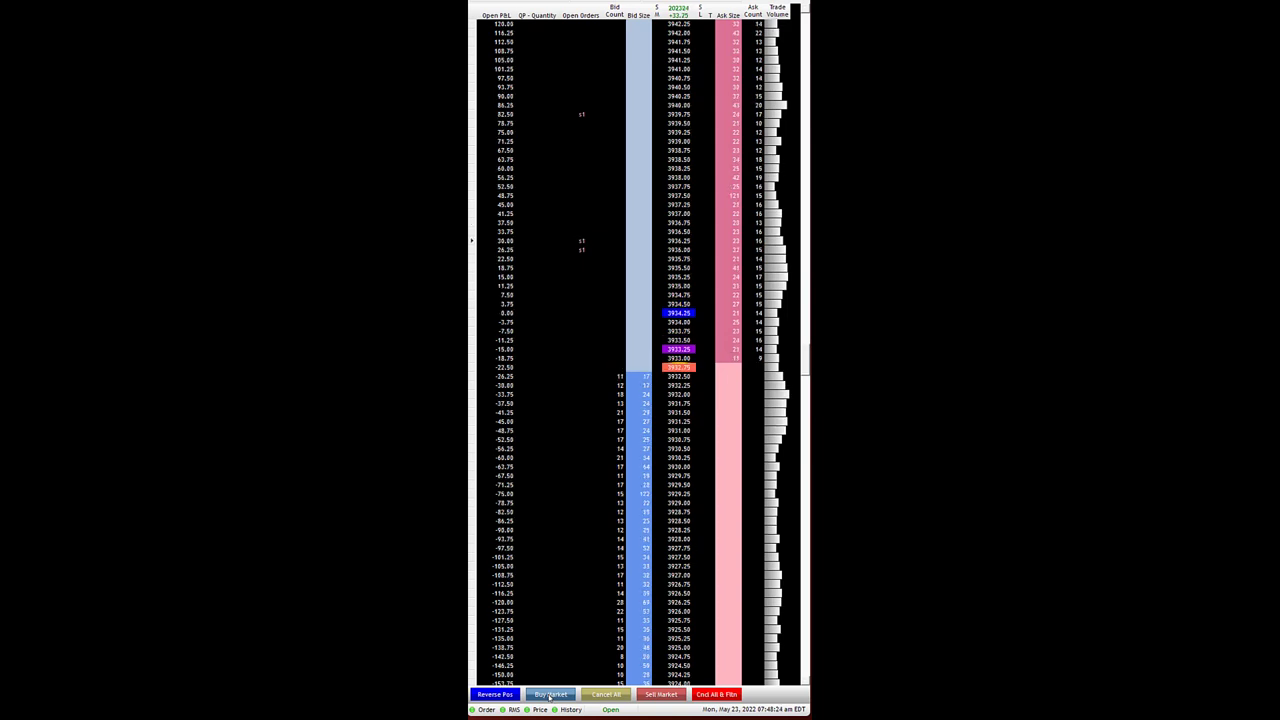
pyautogui.click(549, 695)
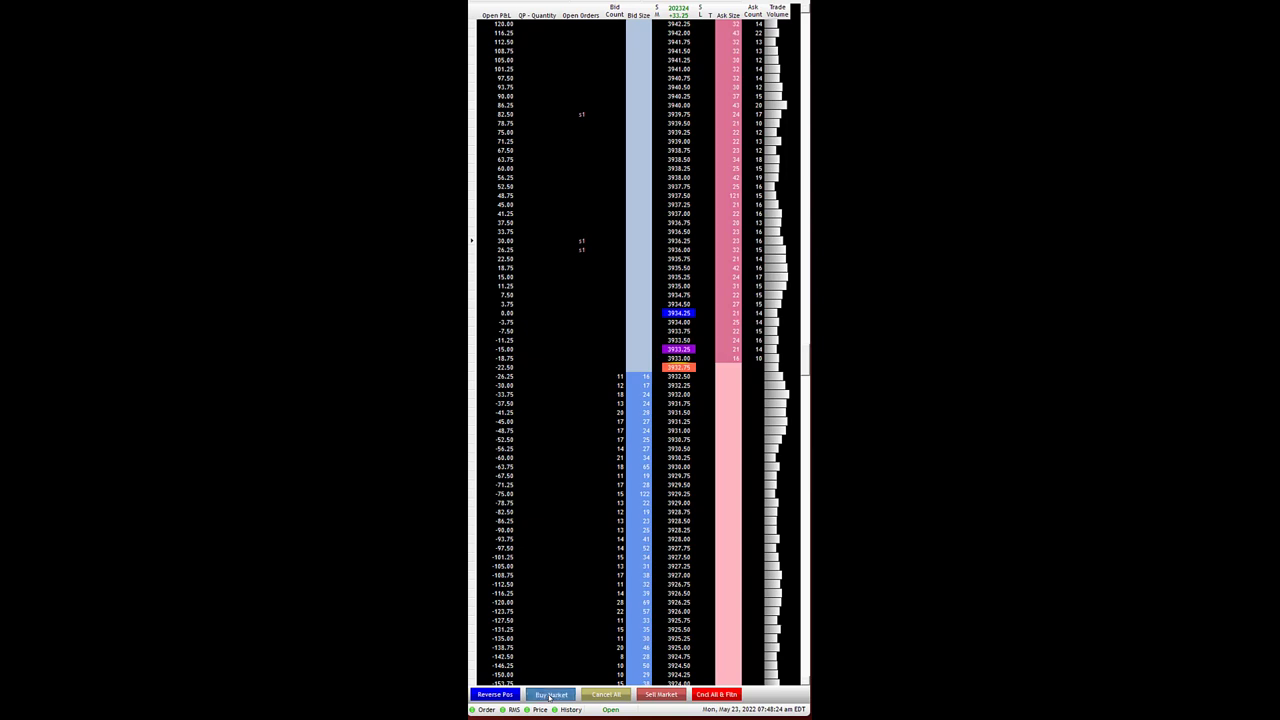
pyautogui.click(736, 304)
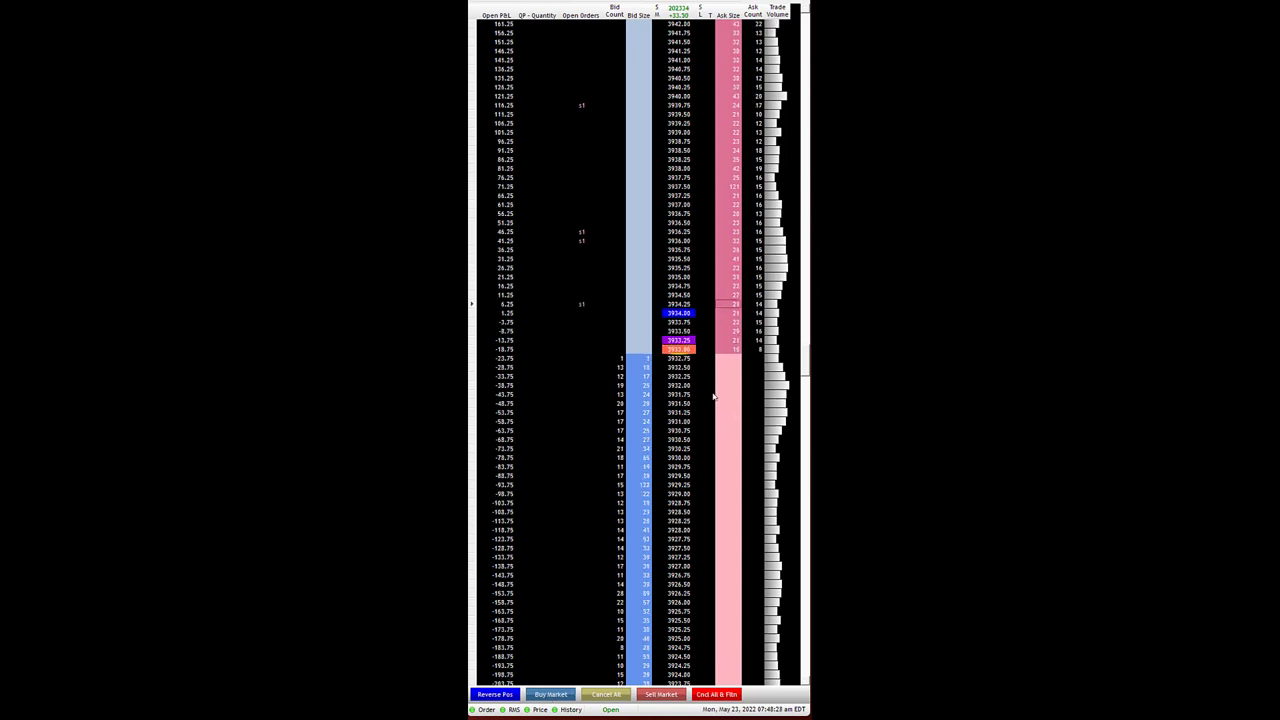
pyautogui.scroll(1, 699, 402)
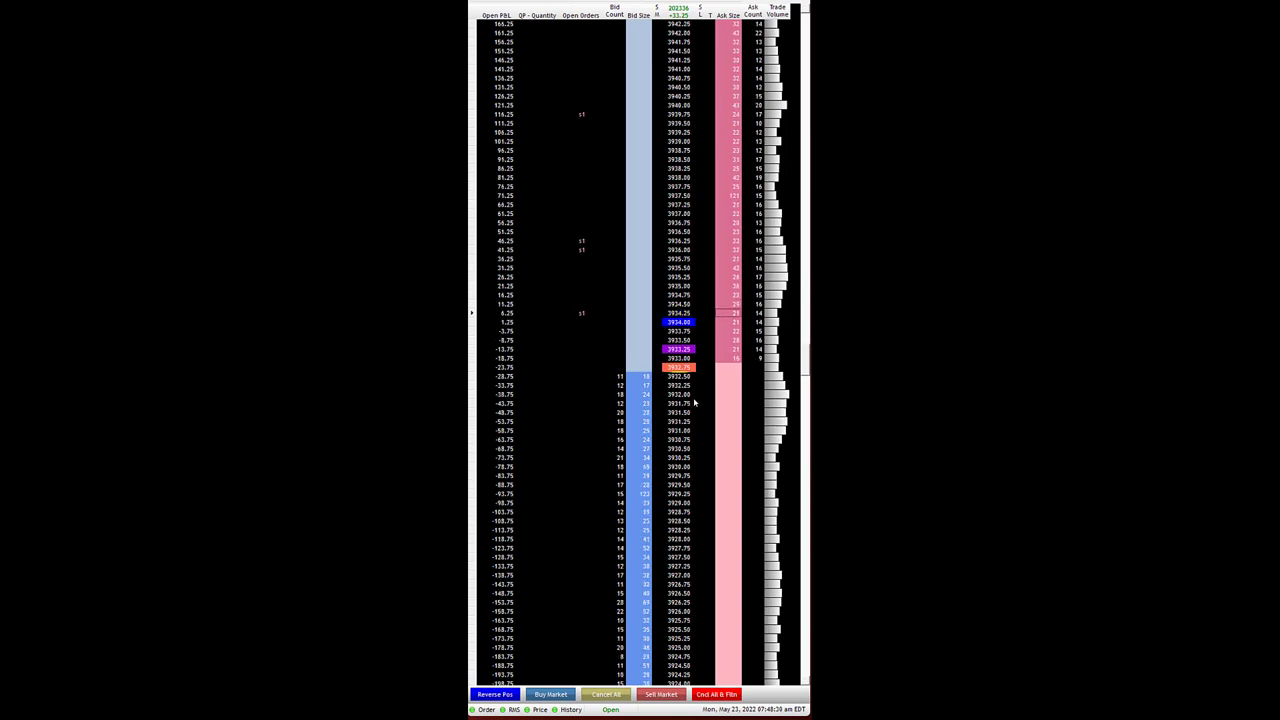
pyautogui.click(728, 304)
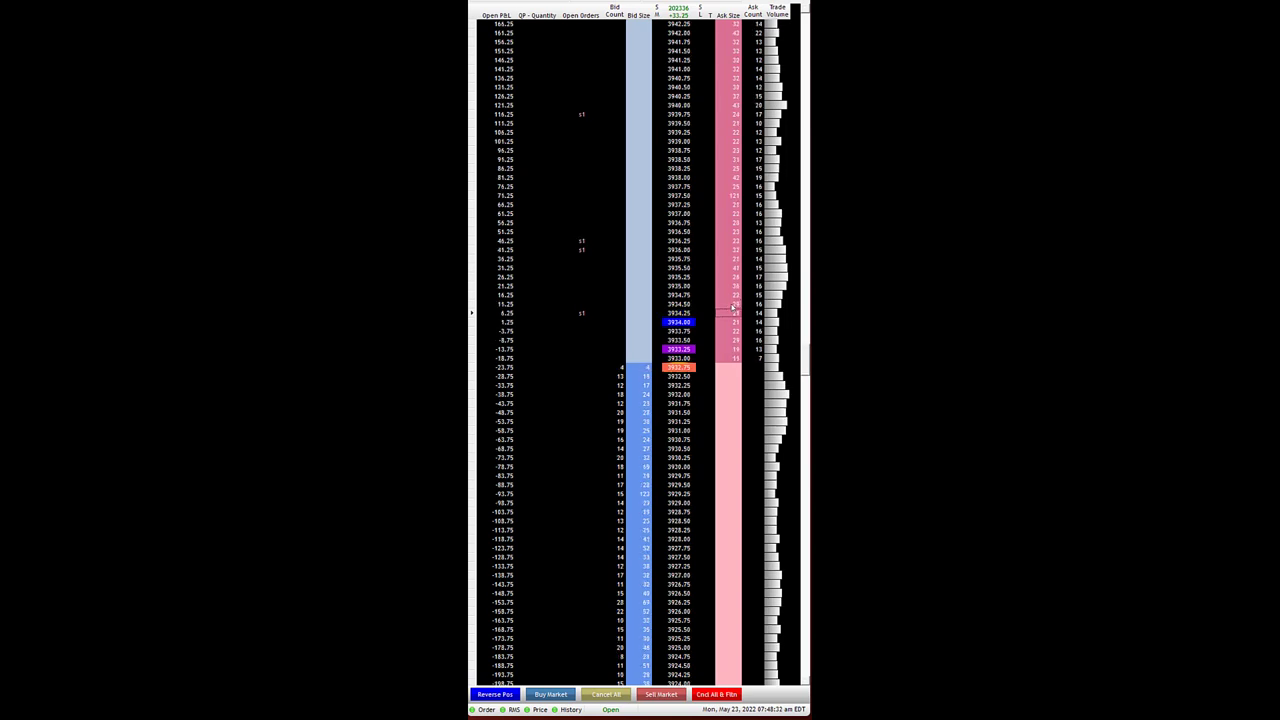
# Cancel the sell limit order at 3939.75 and lower the two sell orders nearest the market to 3934.25 and 3934.00
pyautogui.click(582, 116)
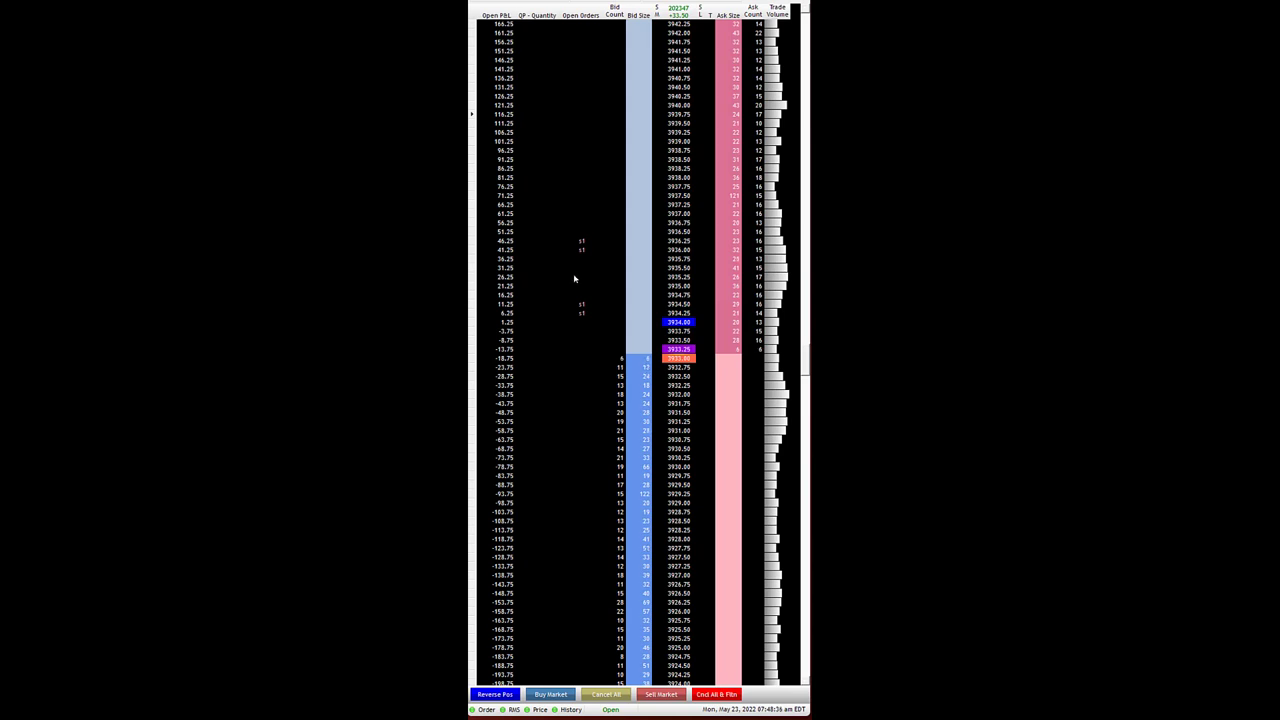
pyautogui.moveTo(582, 313); pyautogui.dragTo(582, 313)
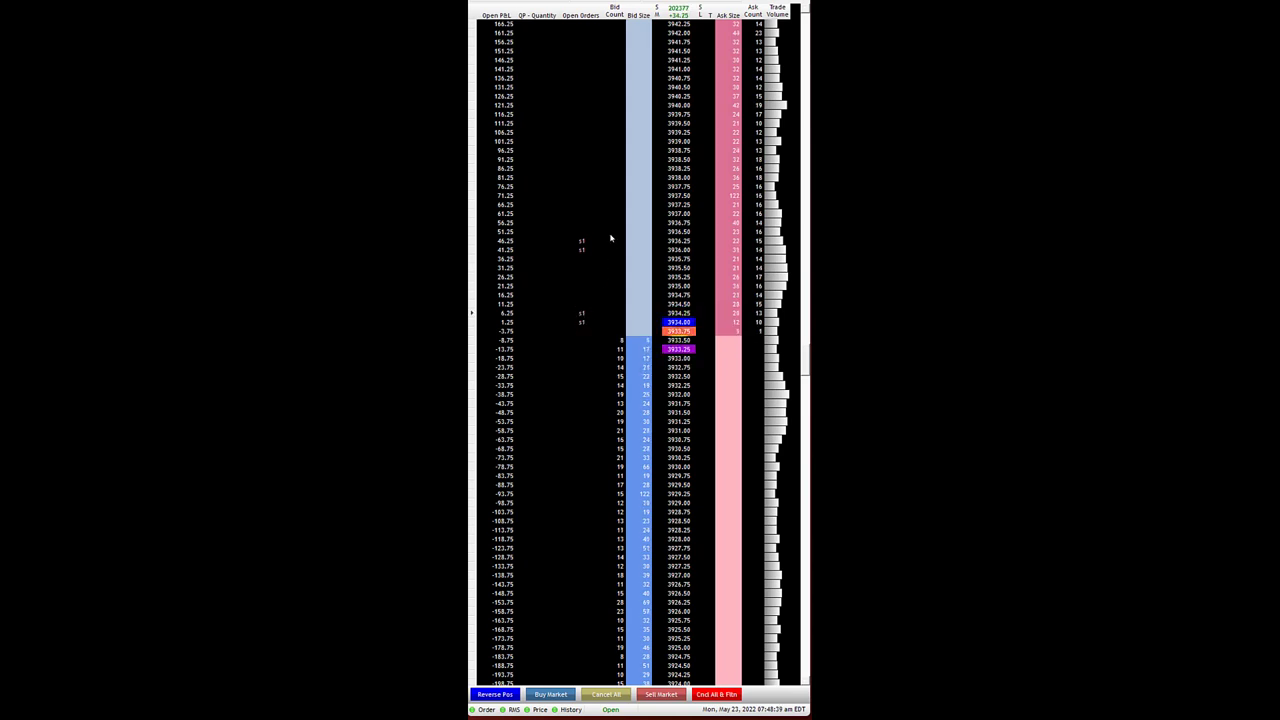
# Lower the two sell limit orders farthest above the market to 3935.75 and 3935.25
pyautogui.scroll(1, 590, 239)
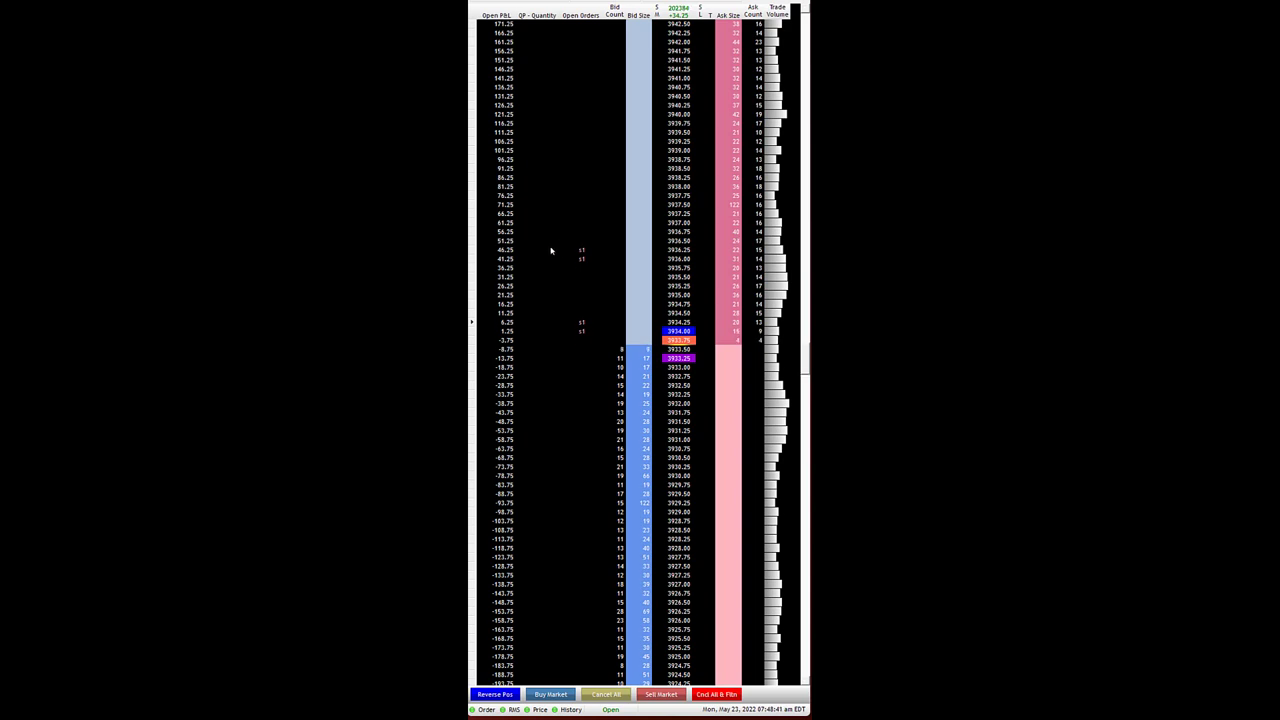
pyautogui.scroll(2, 550, 252)
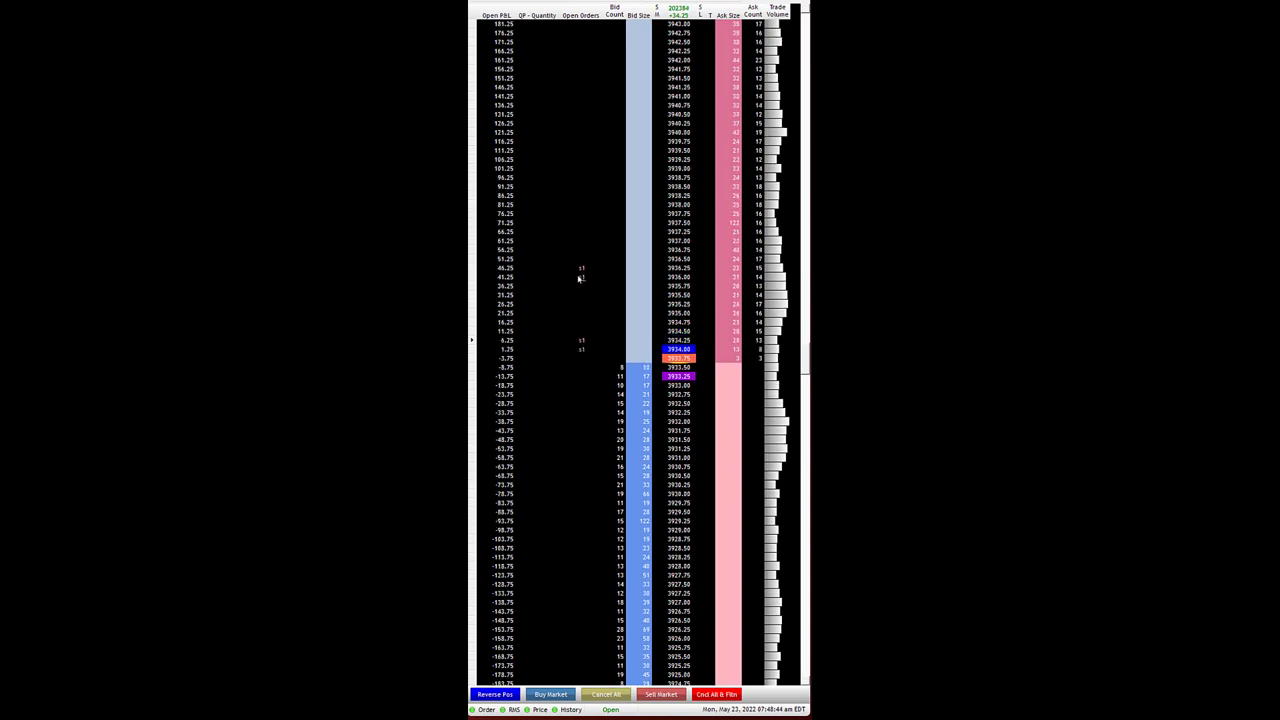
pyautogui.moveTo(579, 278)
pyautogui.mouseDown()
pyautogui.moveTo(585, 304)
pyautogui.moveTo(583, 286)
pyautogui.mouseUp()
# Switch the ladder's P&L column to total P&L and examine it around the current market price
pyautogui.scroll(-1, 600, 280)
pyautogui.scroll(-1, 605, 275)
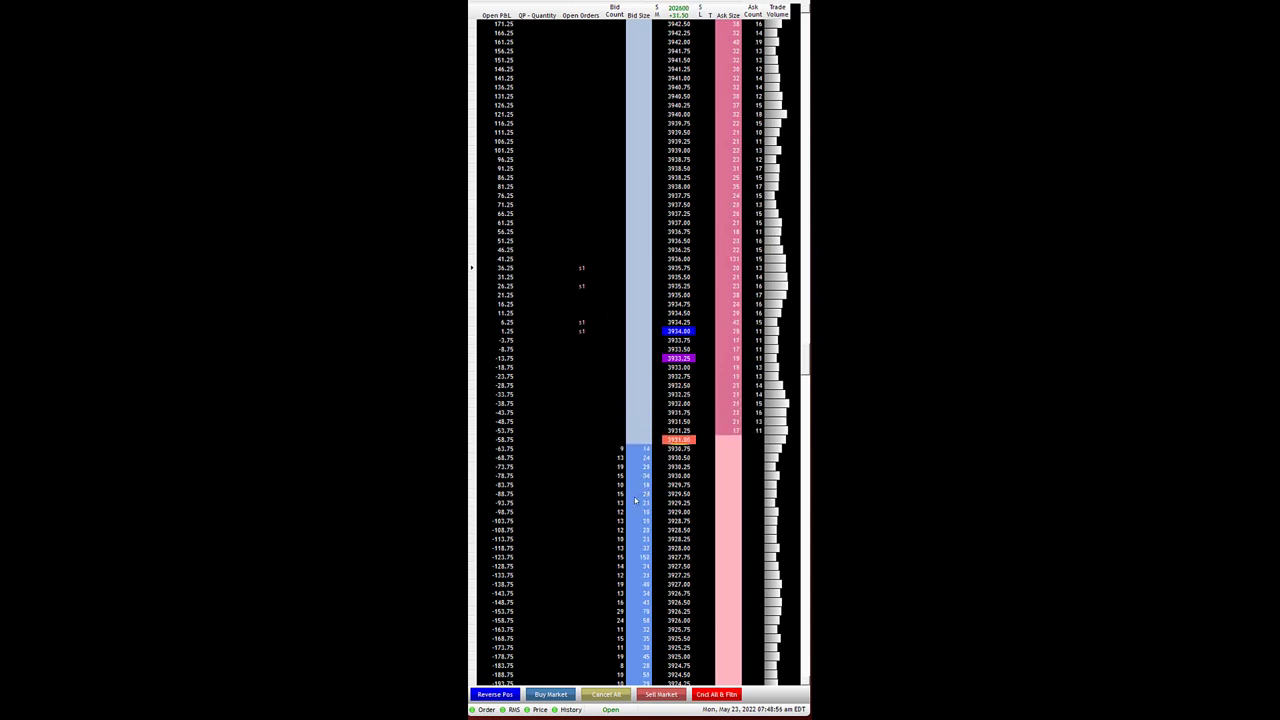
pyautogui.scroll(-1, 624, 498)
pyautogui.scroll(-1, 620, 498)
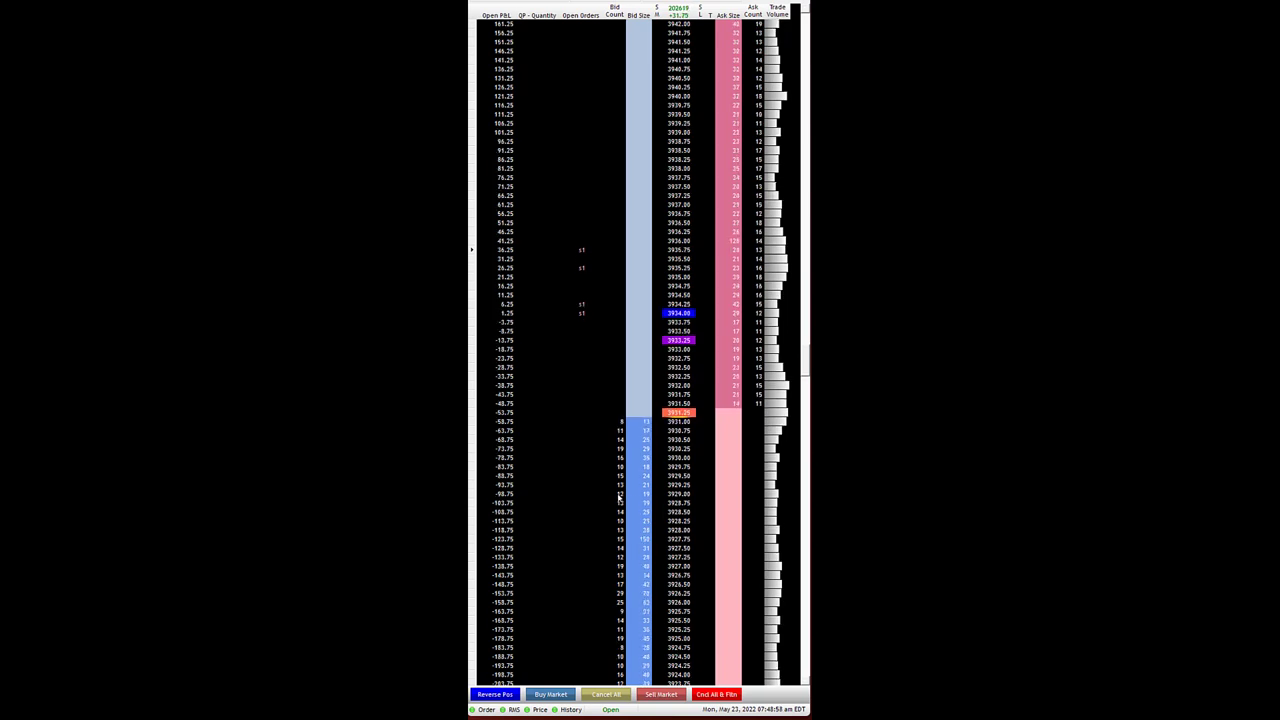
pyautogui.scroll(-1, 505, 65)
pyautogui.click(500, 12)
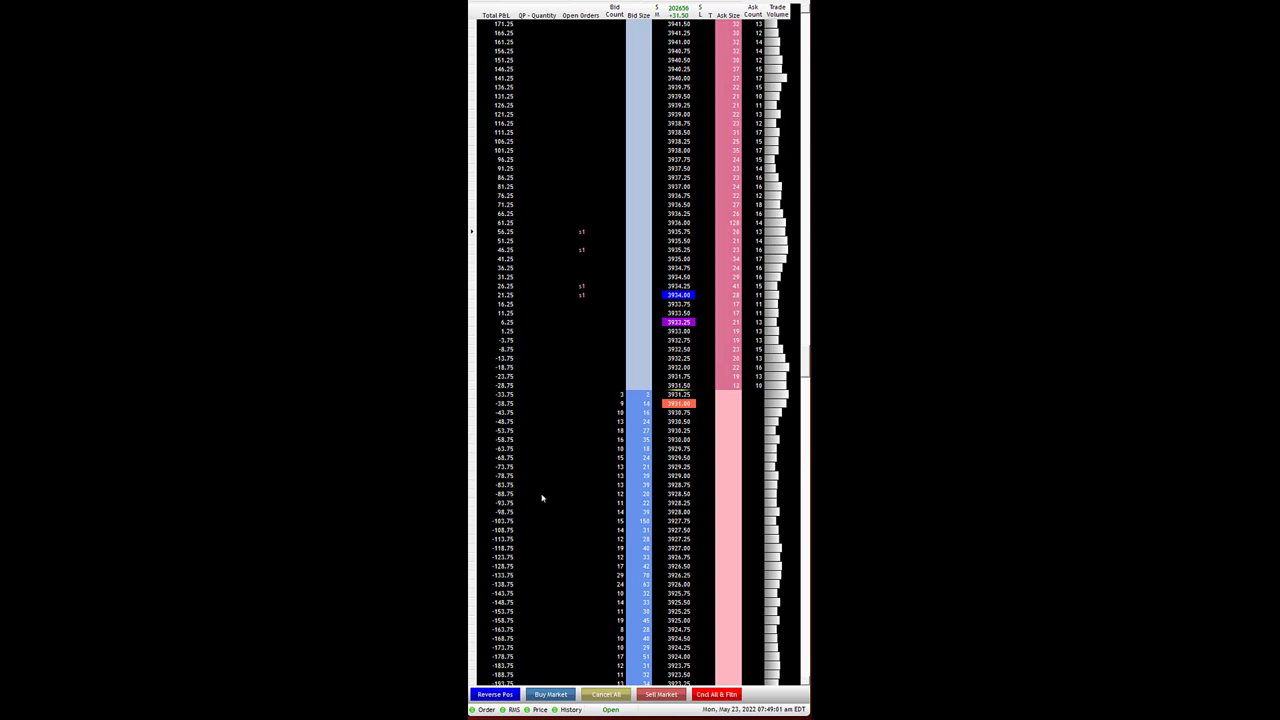
pyautogui.scroll(-1, 545, 497)
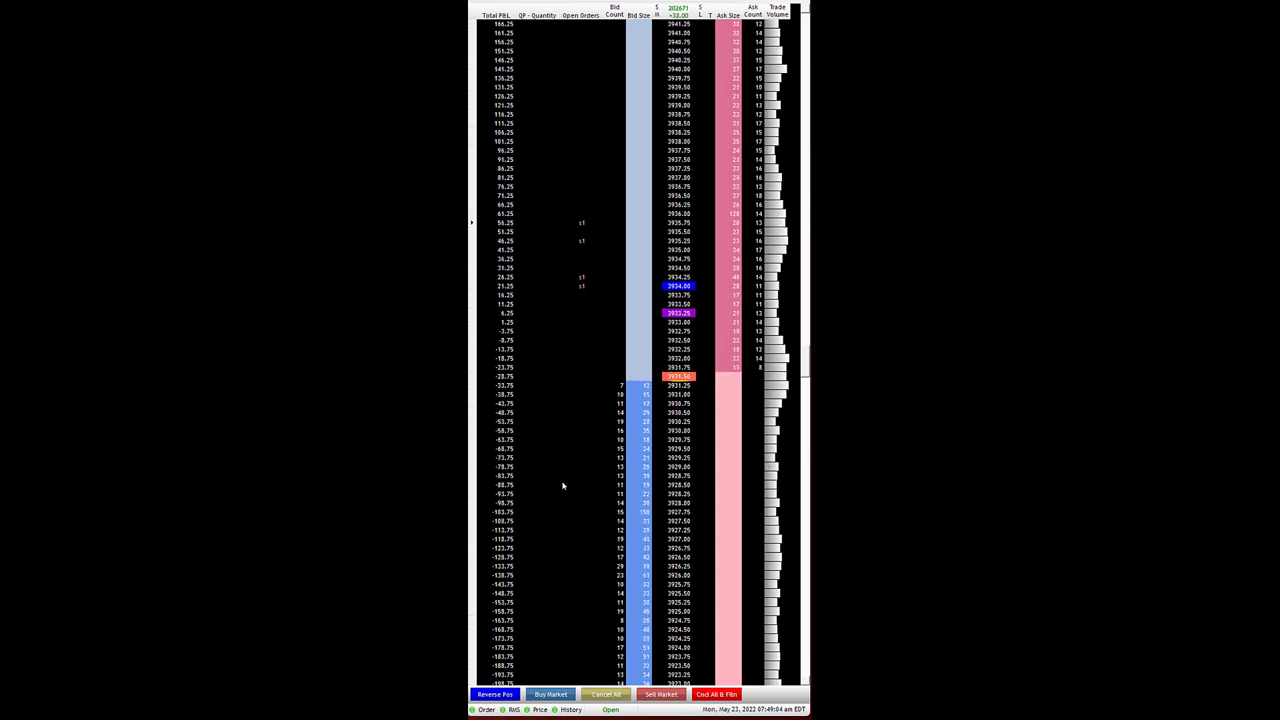
# Raise the sell limit order at 3935.25 to 3935.50
pyautogui.scroll(-1, 555, 486)
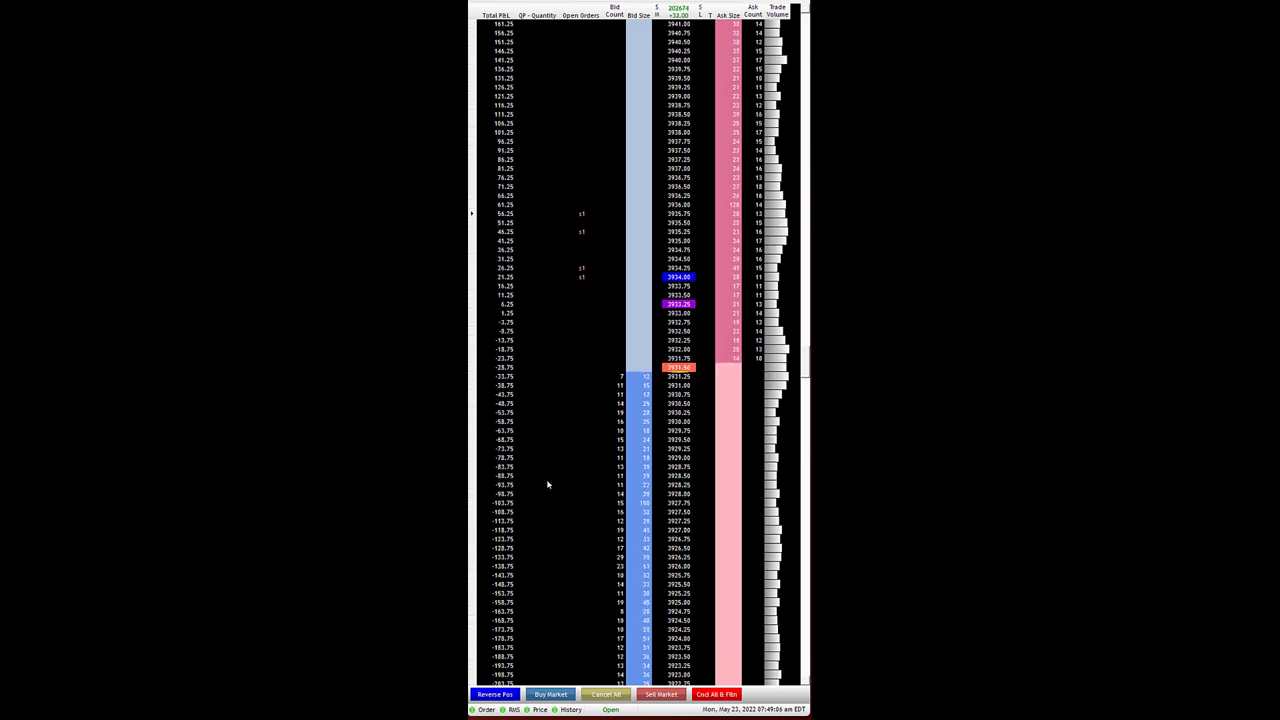
pyautogui.scroll(1, 547, 485)
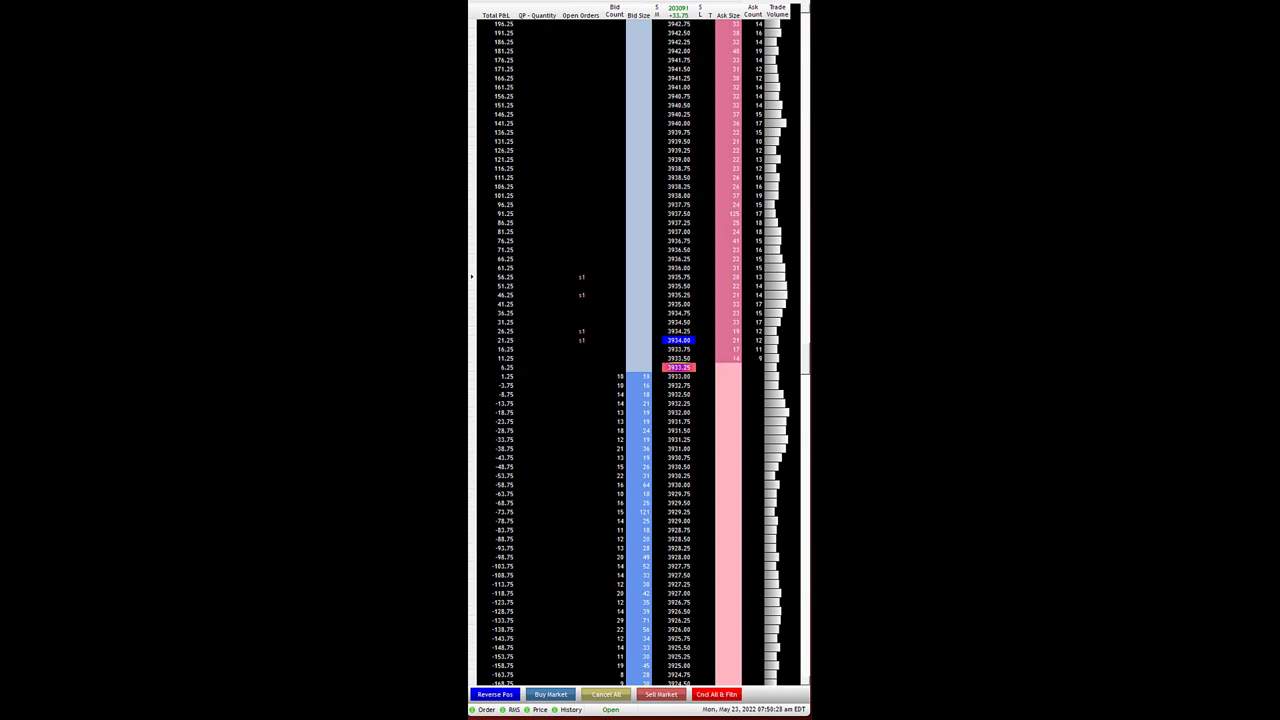
pyautogui.scroll(-1, 584, 287)
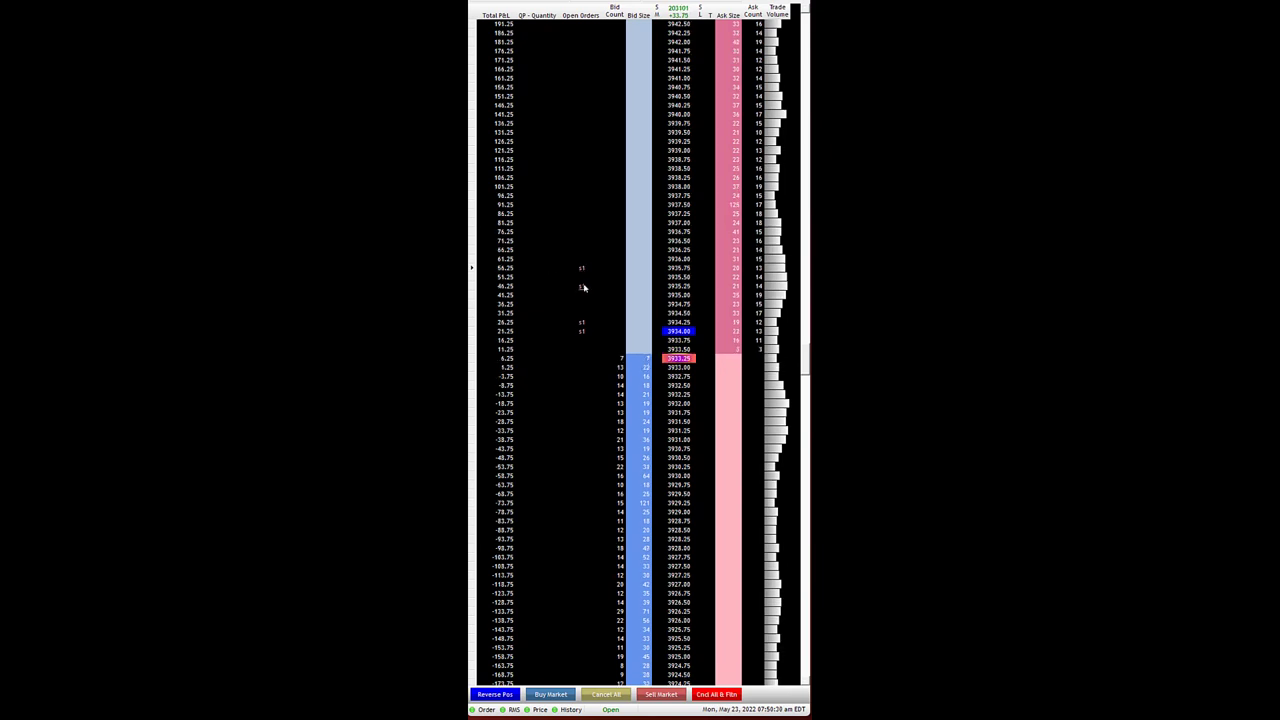
pyautogui.moveTo(584, 287); pyautogui.dragTo(584, 277)
pyautogui.scroll(1, 468, 165)
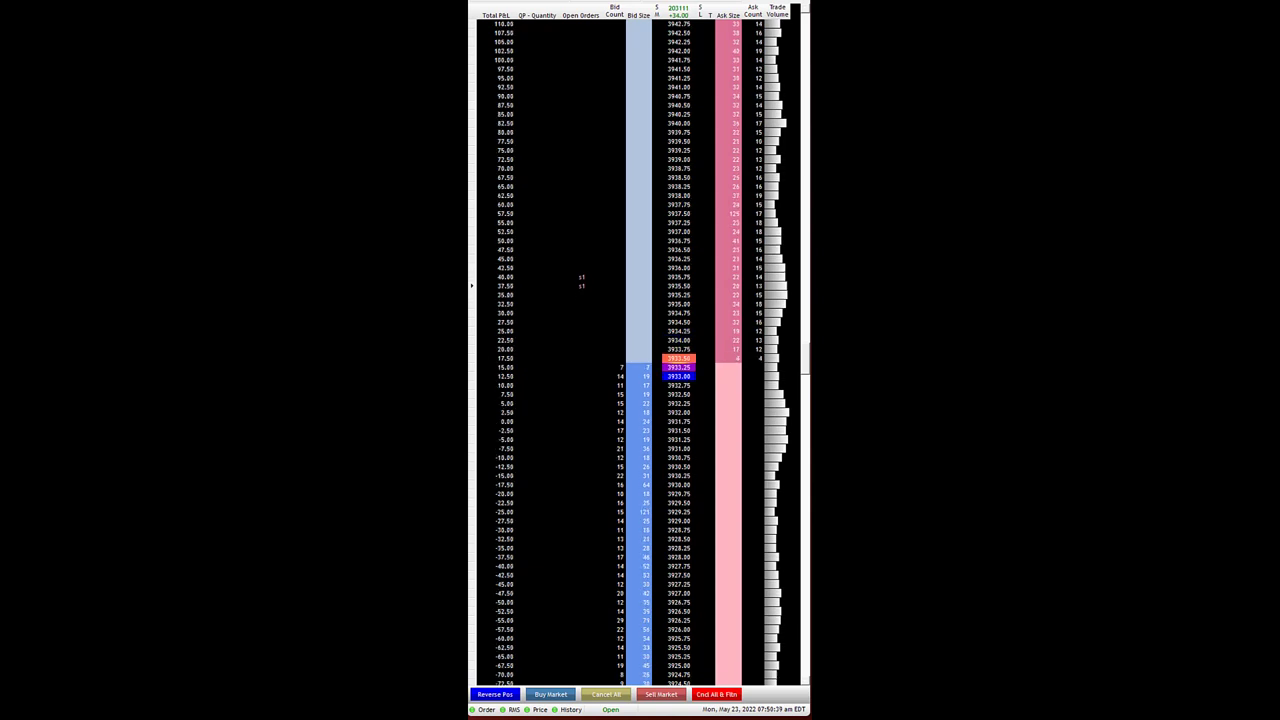
pyautogui.scroll(3, 528, 226)
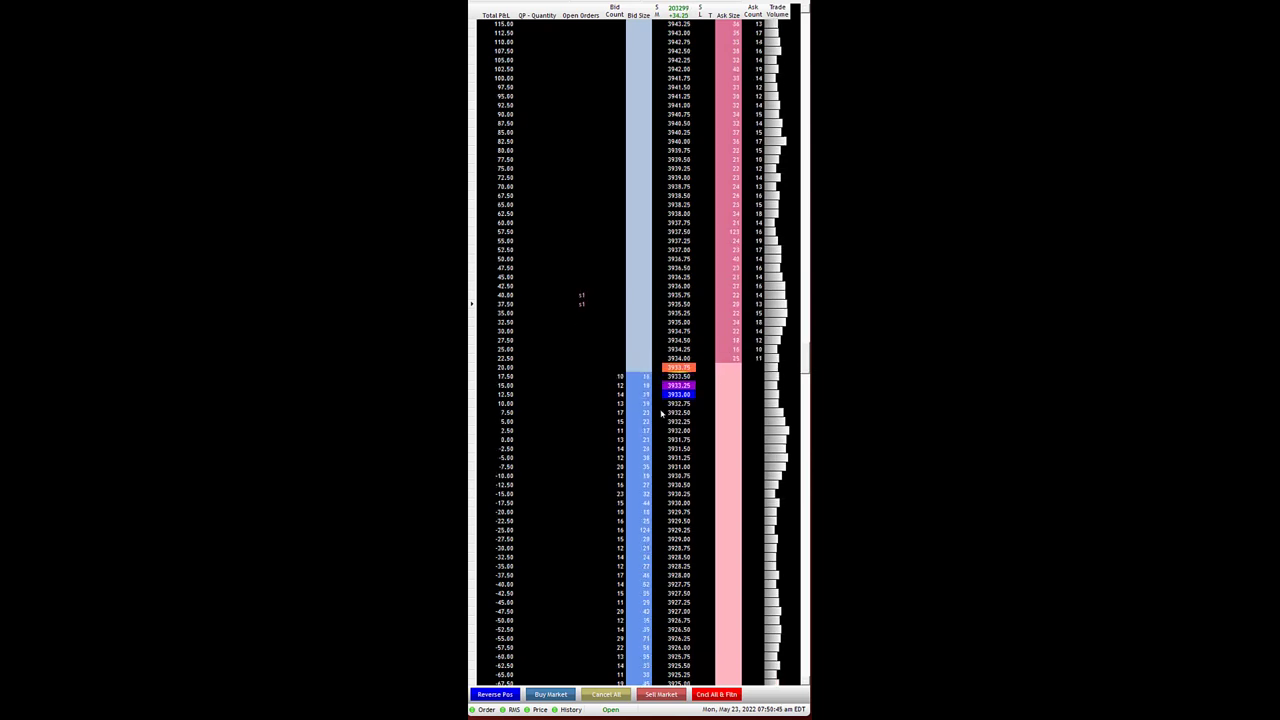
# Place a two-lot sell stop order at 3931.75 and raise it to 3933.00
pyautogui.scroll(-1, 580, 386)
pyautogui.scroll(-1, 654, 425)
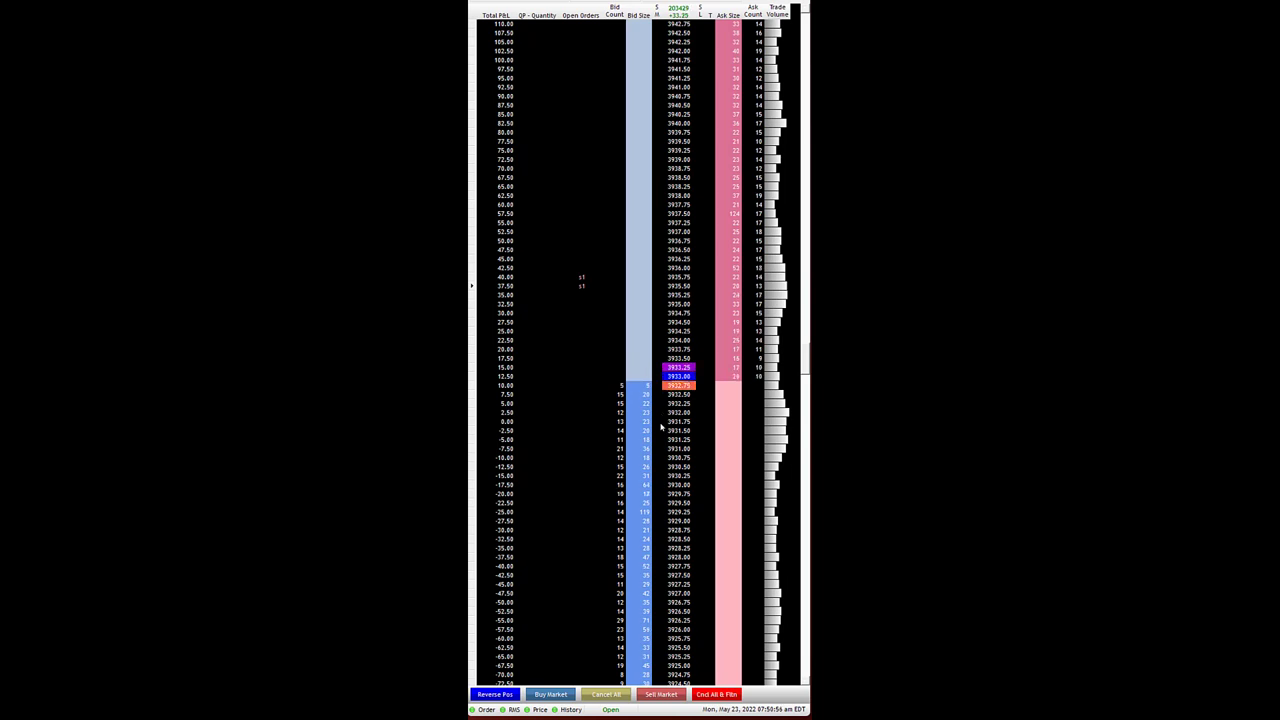
pyautogui.click(659, 425)
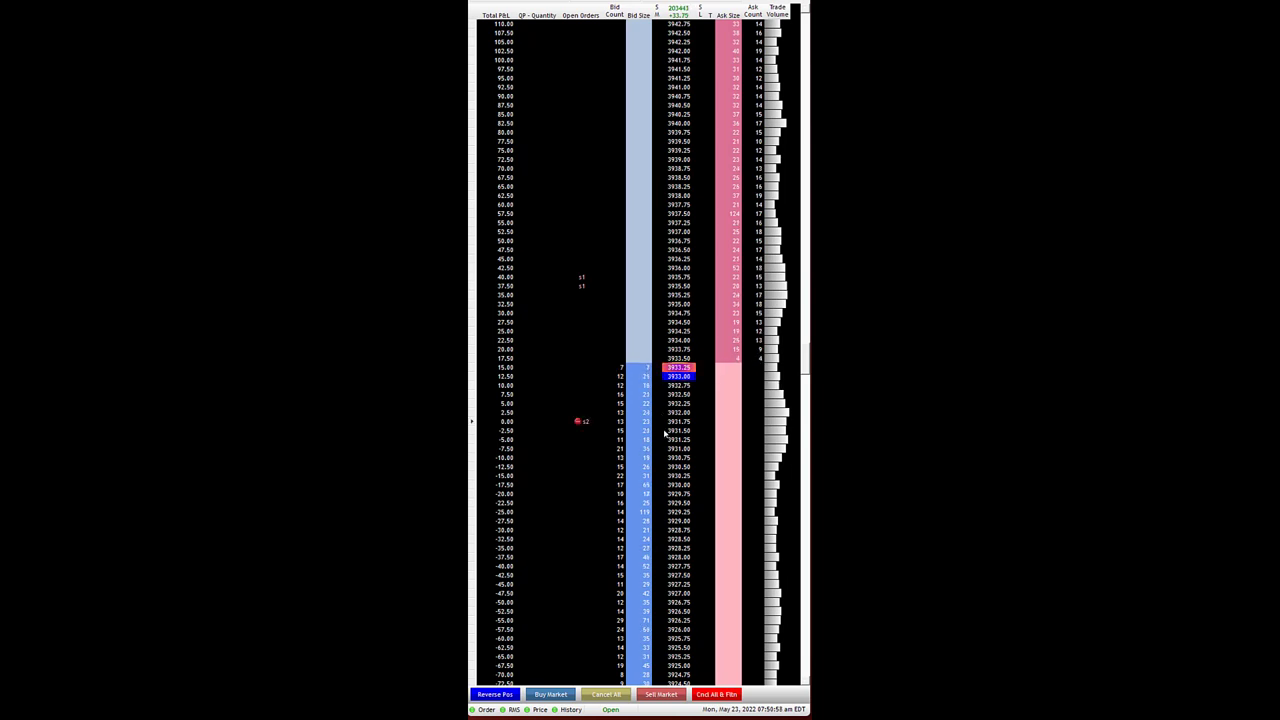
pyautogui.scroll(-1, 654, 459)
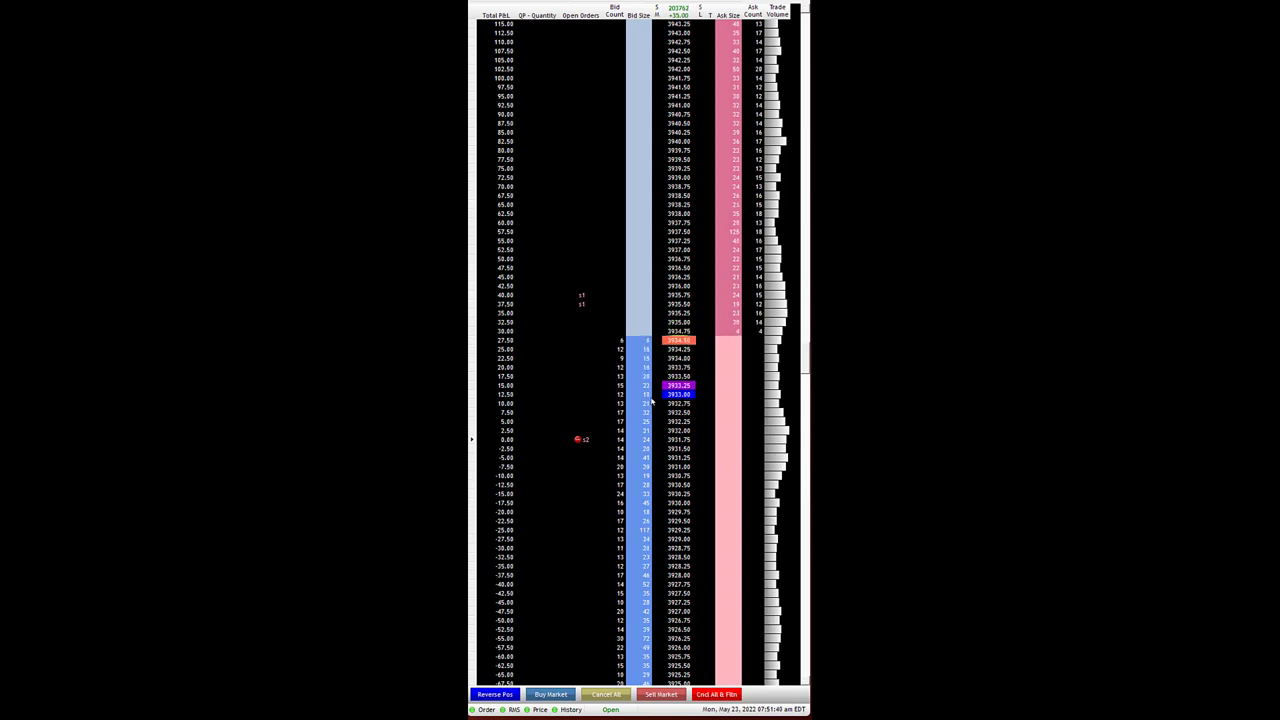
pyautogui.moveTo(594, 437); pyautogui.dragTo(595, 394)
pyautogui.scroll(1, 554, 369)
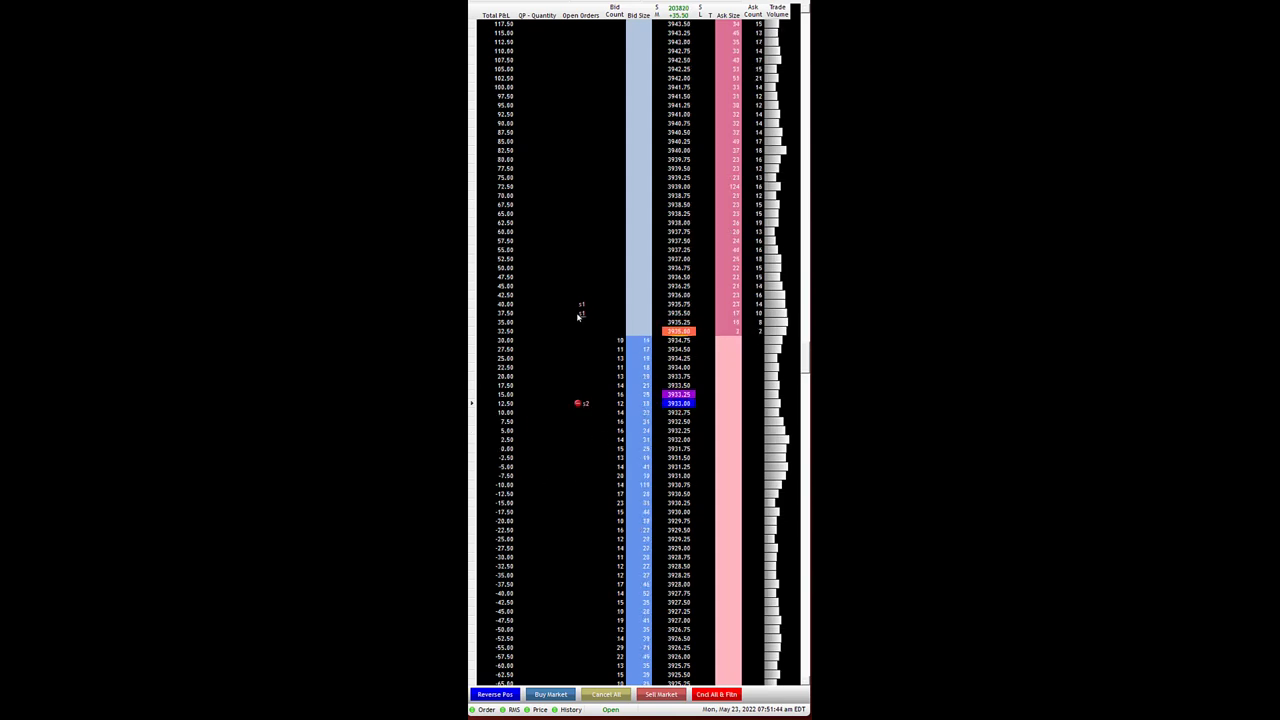
pyautogui.scroll(1, 584, 318)
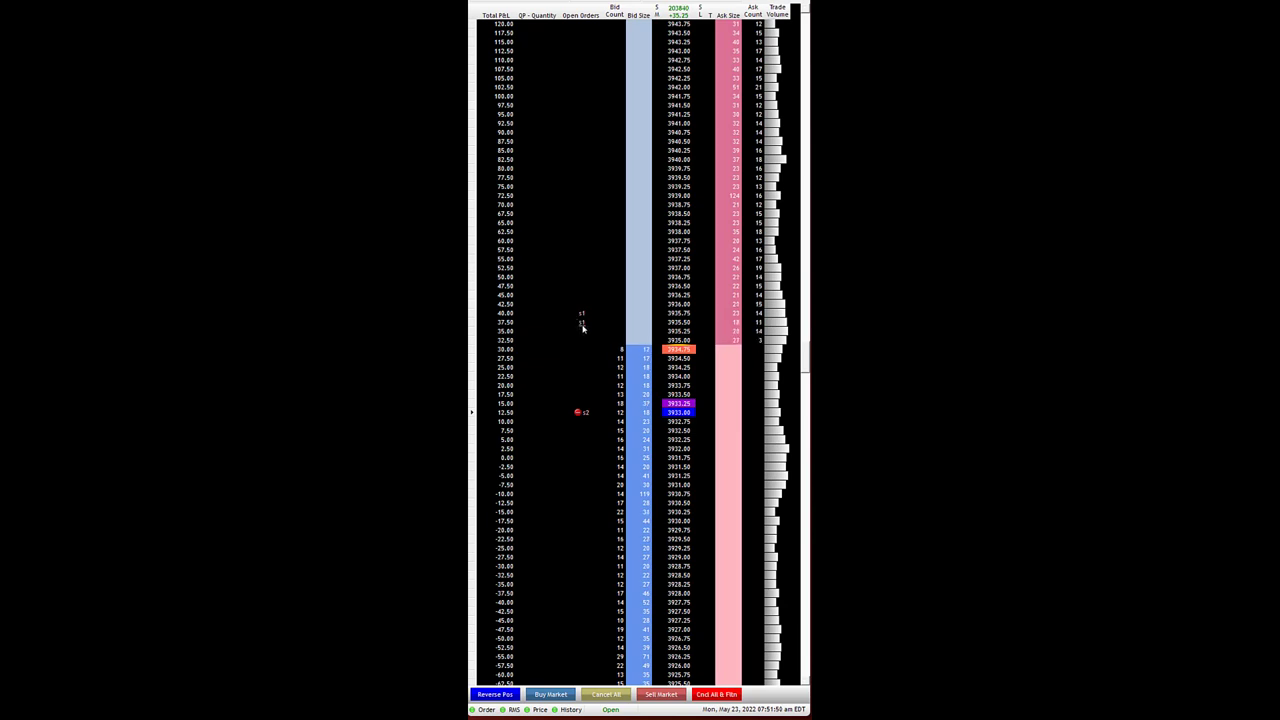
pyautogui.click(582, 322)
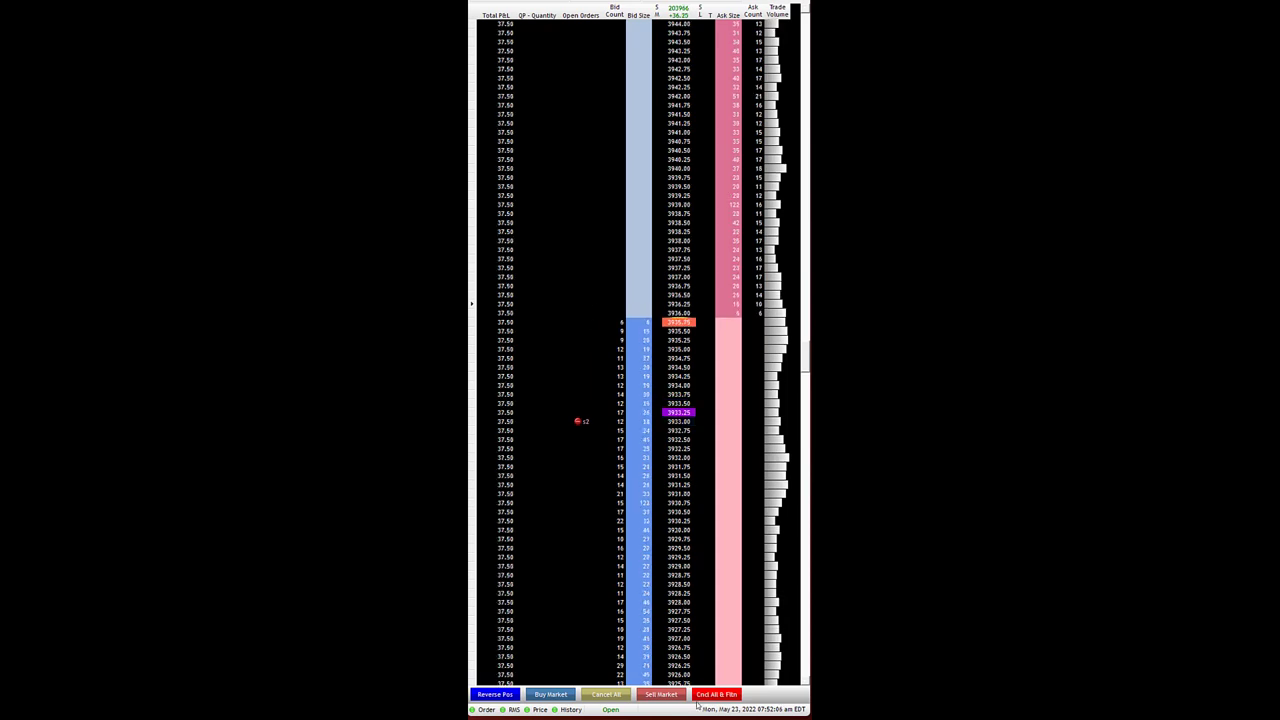
# Sell one contract at market with a one-lot buy limit order at 3934.75, and cancel the leftover sell stop at 3933.00
pyautogui.click(661, 694)
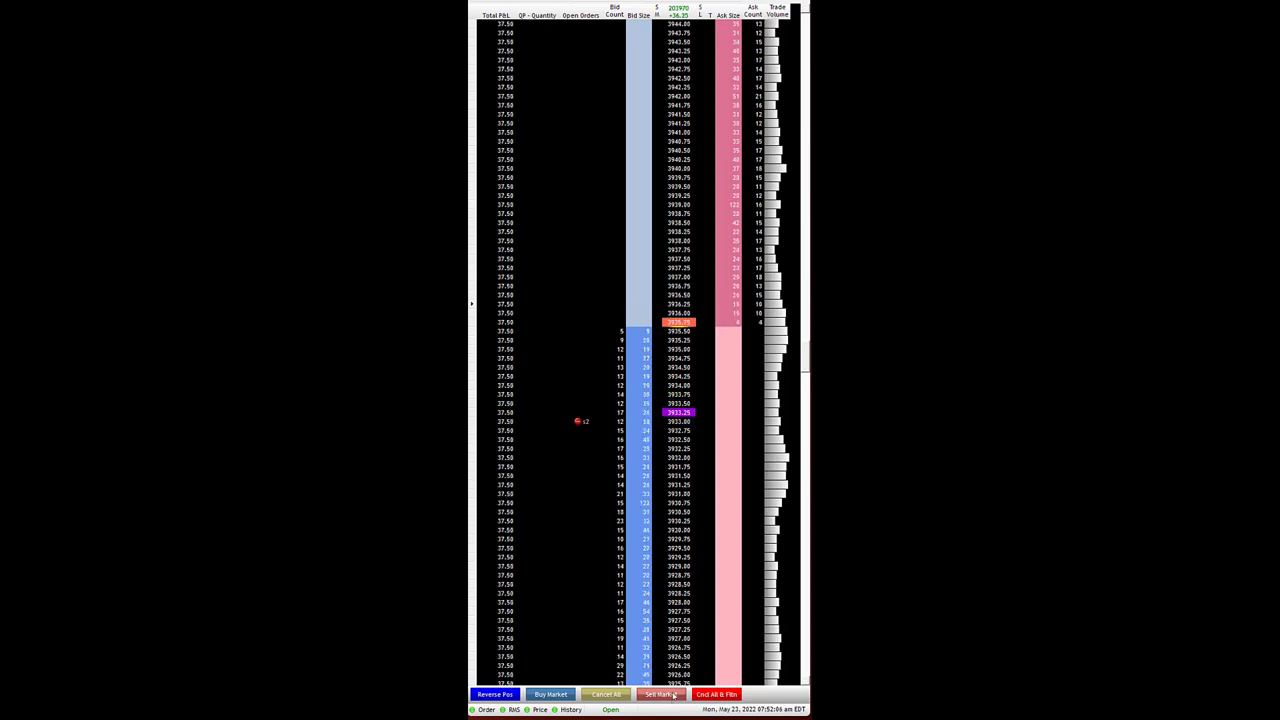
pyautogui.click(581, 367)
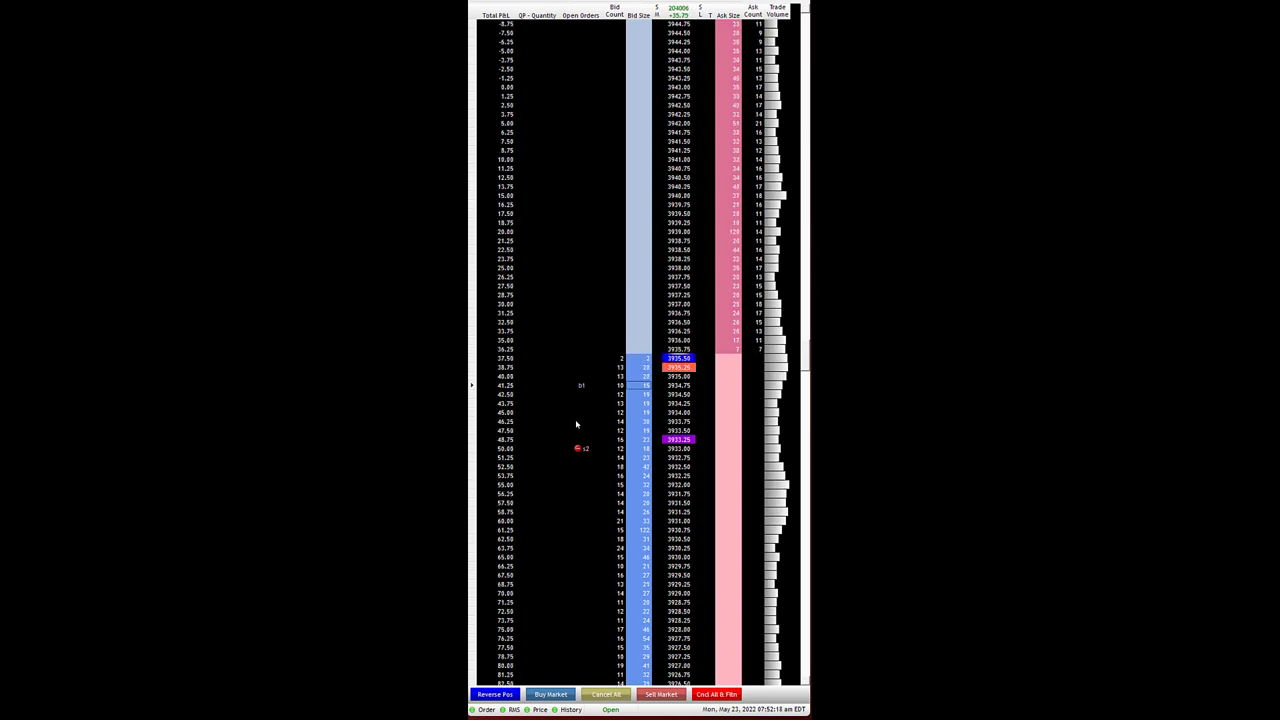
pyautogui.click(578, 451)
pyautogui.scroll(1, 660, 560)
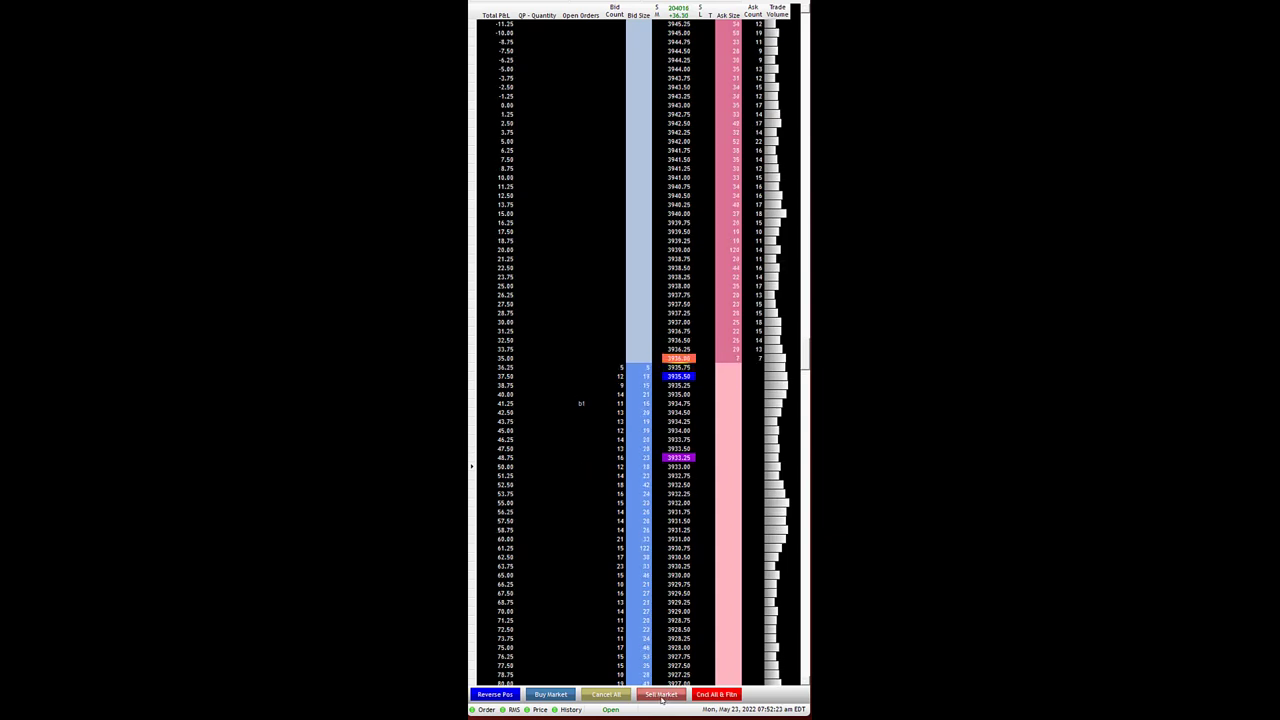
# Sell two more contracts at market and place one-lot buy limit orders at 3934.50 and 3935.25
pyautogui.click(660, 696)
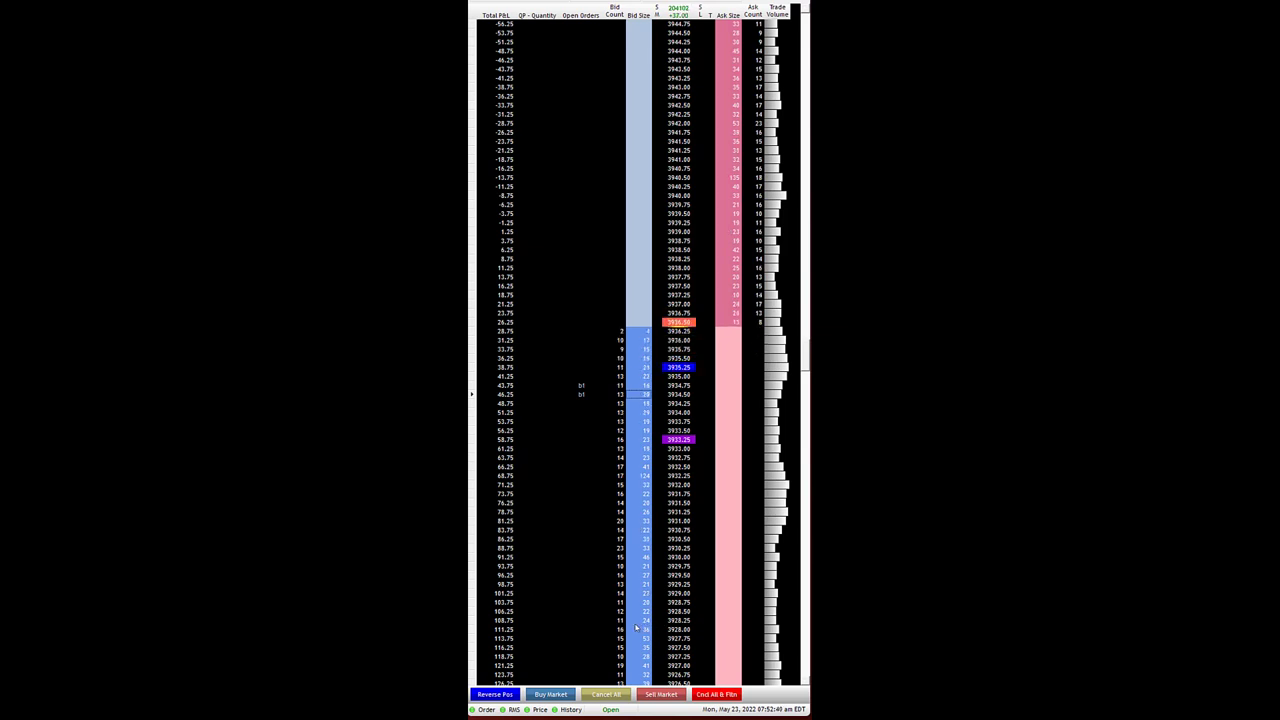
pyautogui.scroll(2, 636, 580)
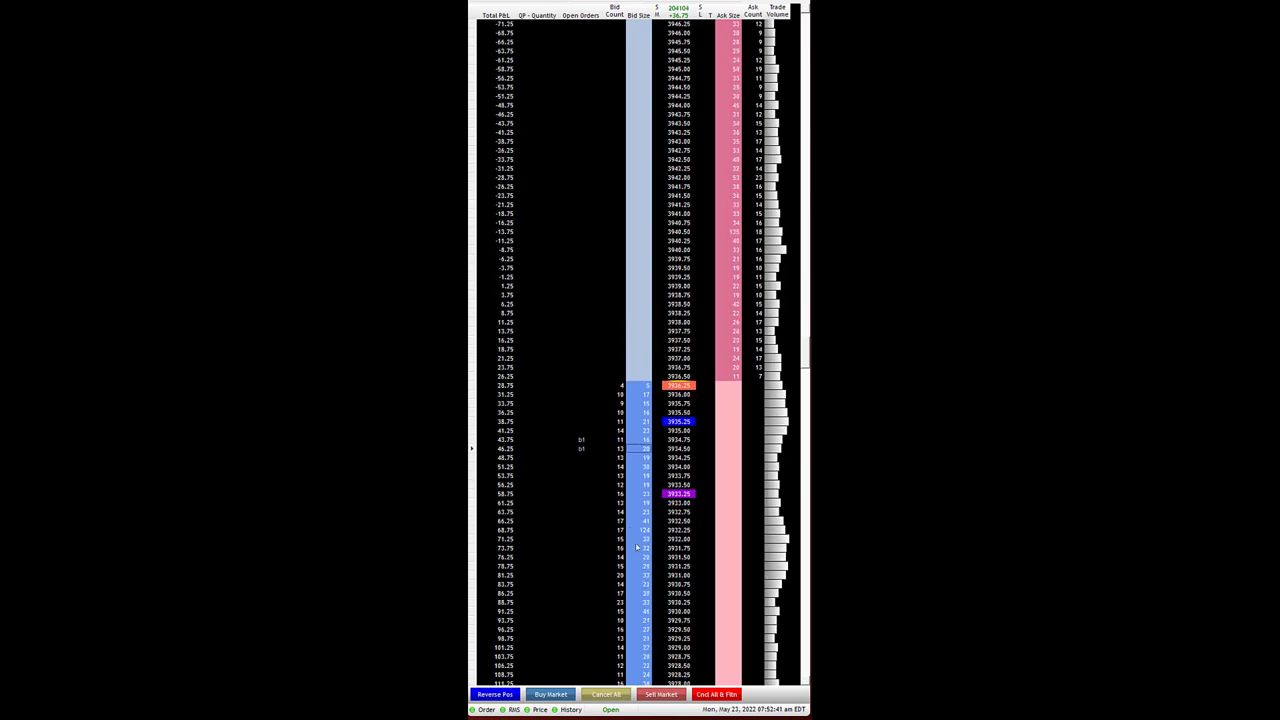
pyautogui.click(662, 695)
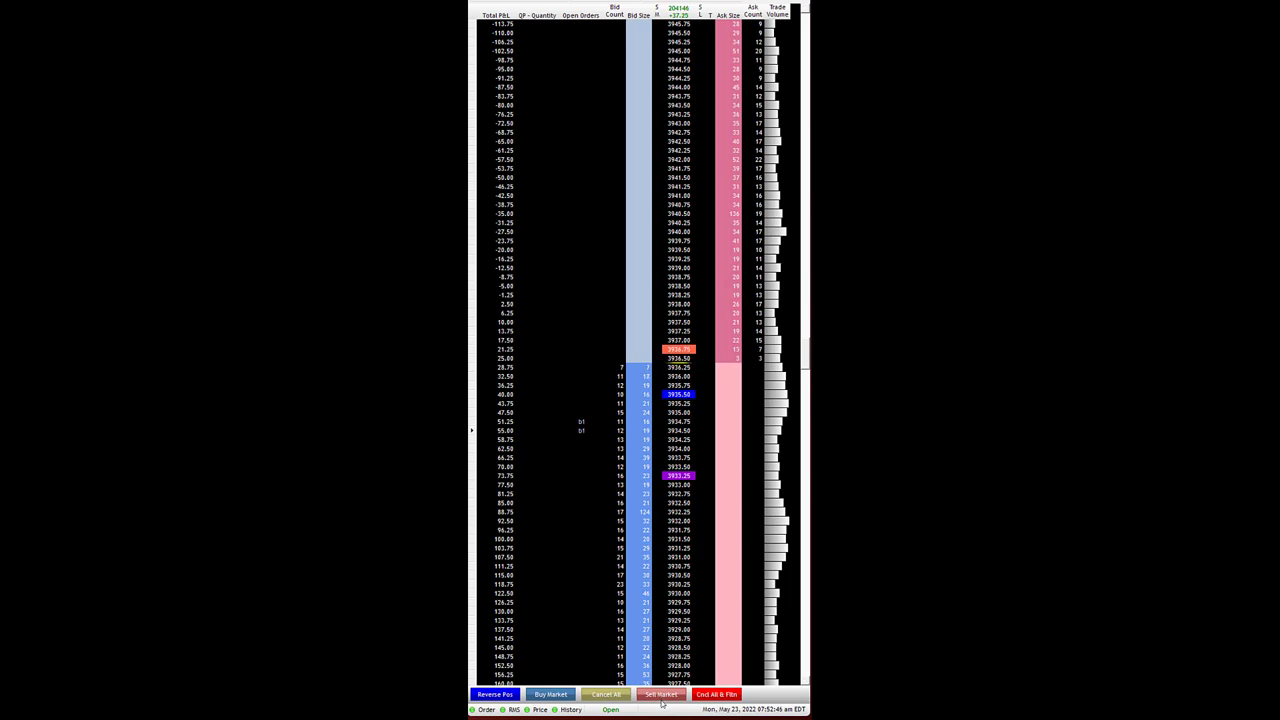
pyautogui.scroll(1, 661, 703)
pyautogui.click(644, 404)
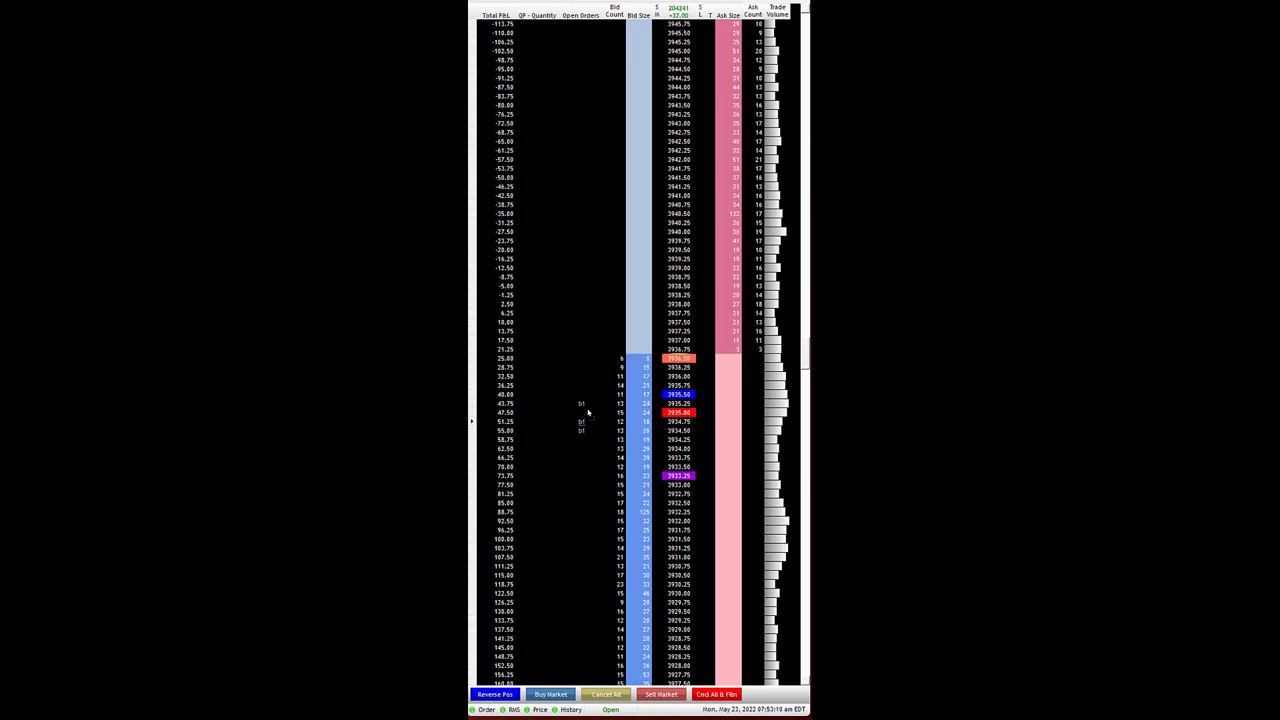
# Raise the buy limit order at 3935.00 to 3935.75 and place a one-lot buy stop order at 3936.50
pyautogui.scroll(1, 600, 458)
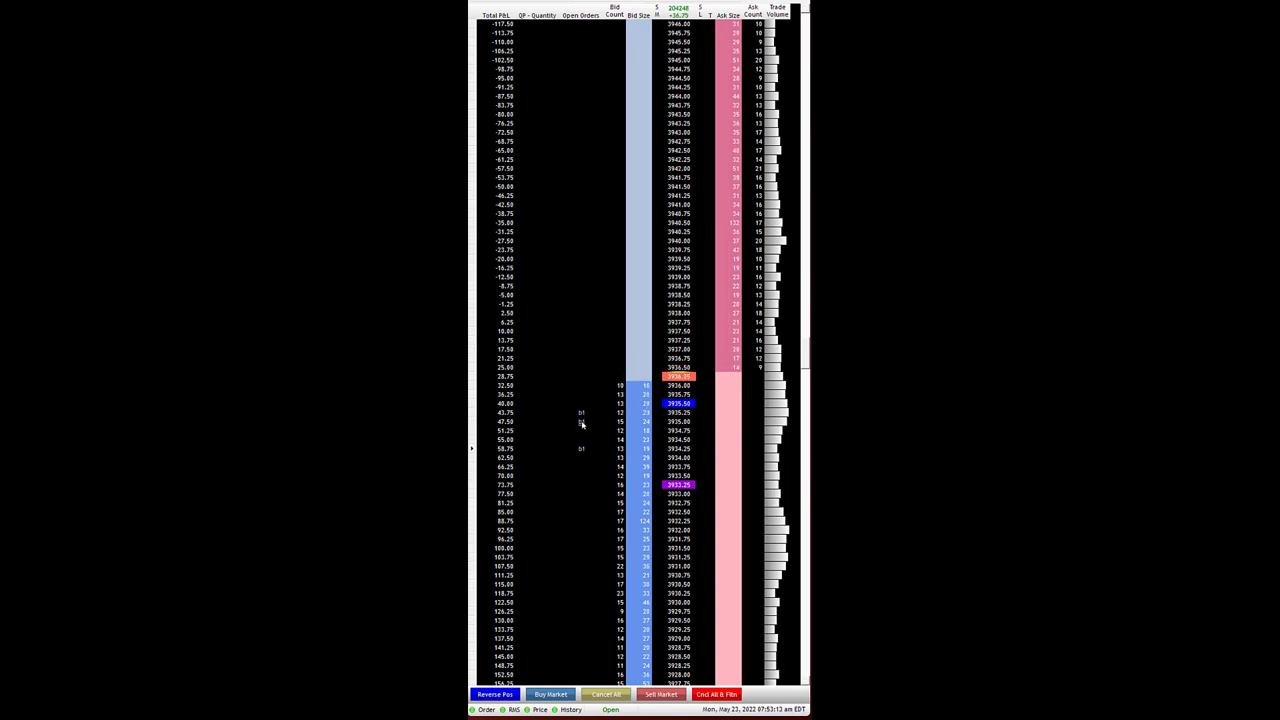
pyautogui.moveTo(581, 423); pyautogui.dragTo(580, 395)
pyautogui.scroll(-1, 594, 429)
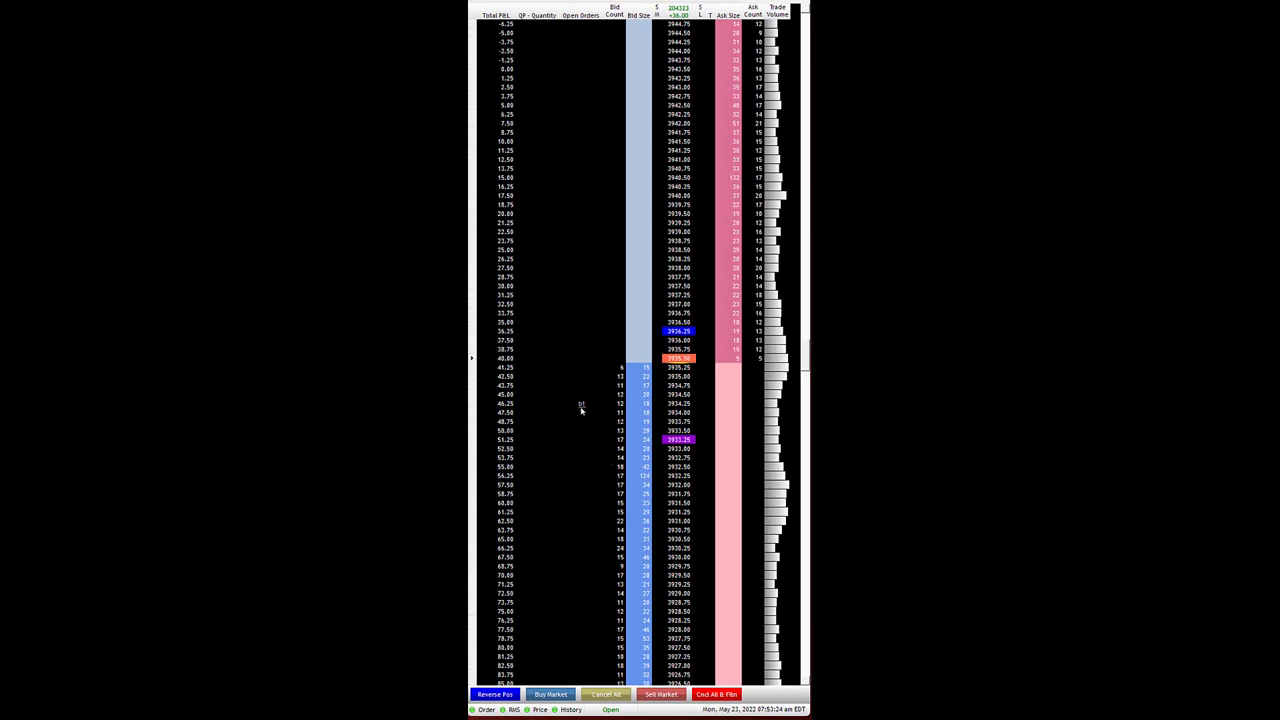
pyautogui.click(654, 332)
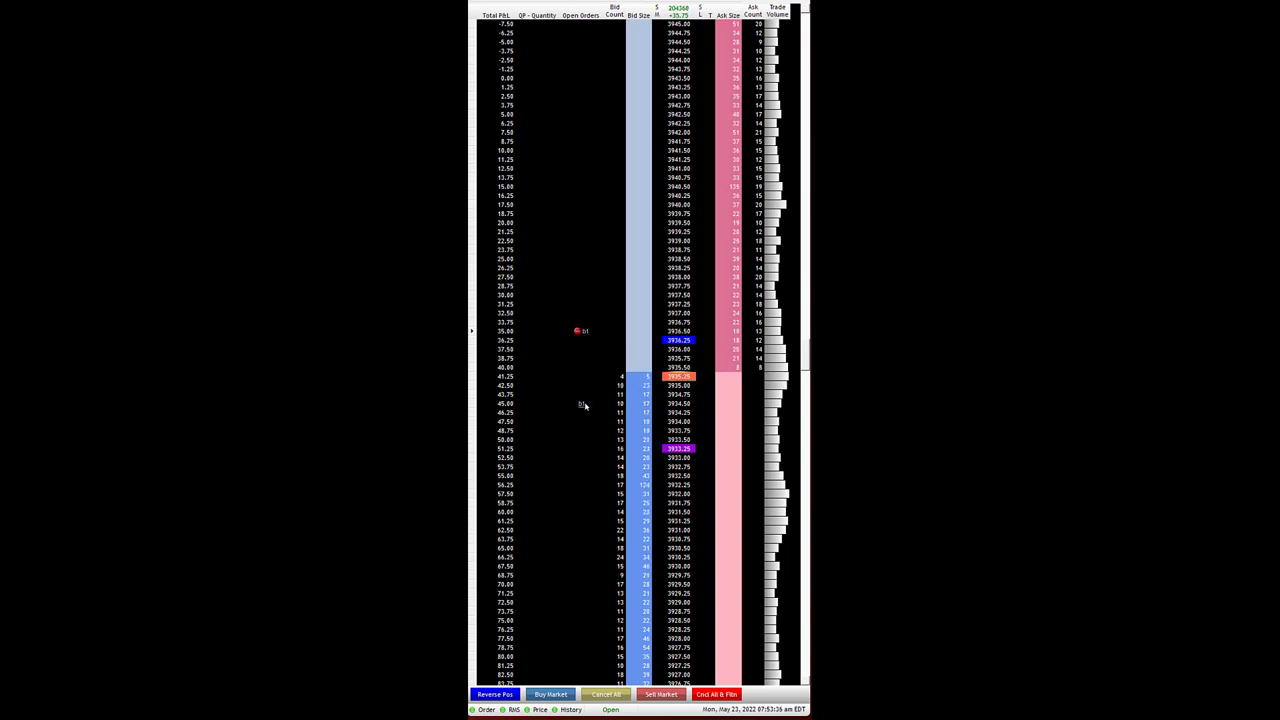
# Raise the remaining buy limit order to 3935.00 and cancel the buy stop order at 3936.50
pyautogui.moveTo(583, 404); pyautogui.dragTo(584, 387)
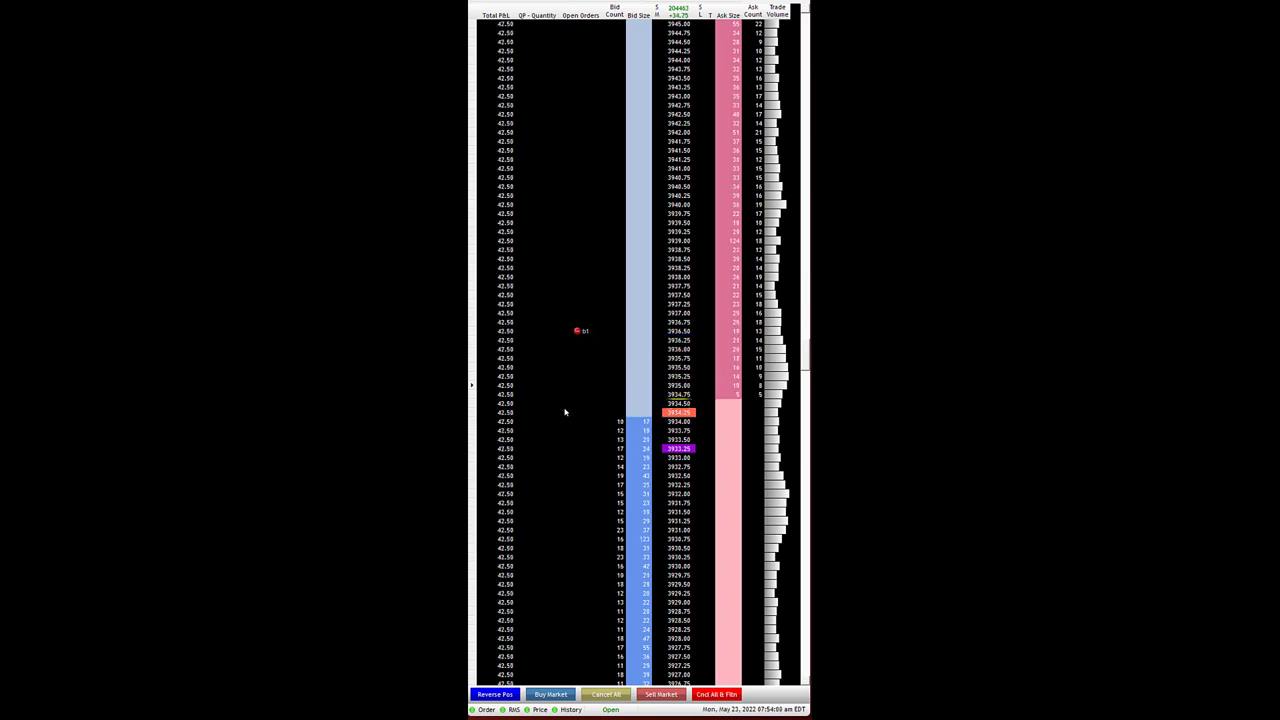
pyautogui.click(578, 331)
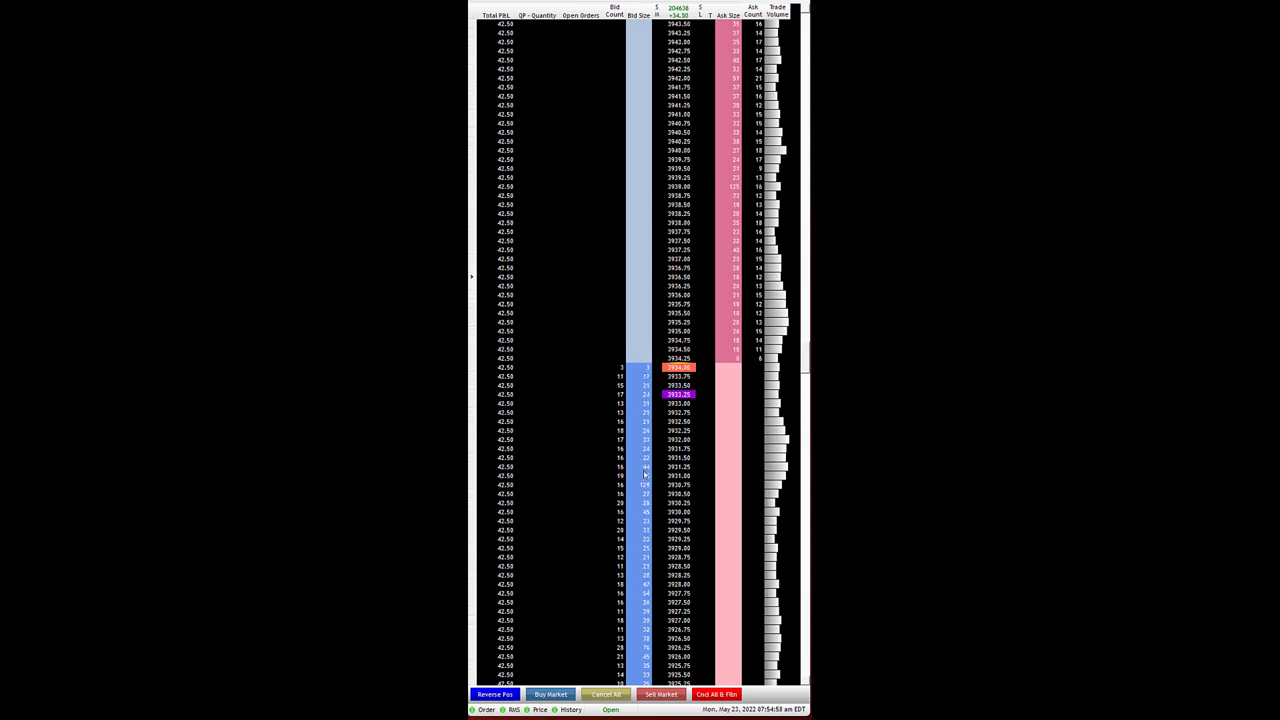
pyautogui.click(642, 480)
pyautogui.click(642, 484)
pyautogui.click(642, 493)
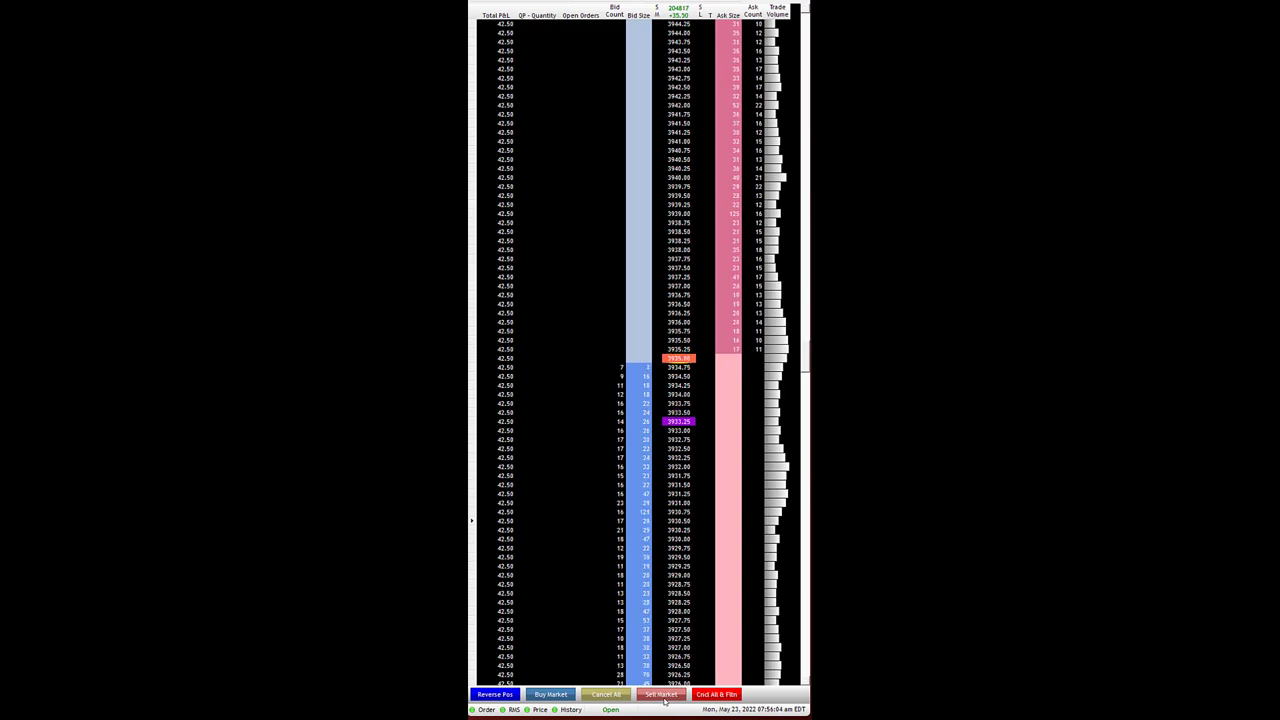
# Sell two contracts at market and place one-lot buy limit orders at 3933.25 and 3931.25
pyautogui.click(663, 697)
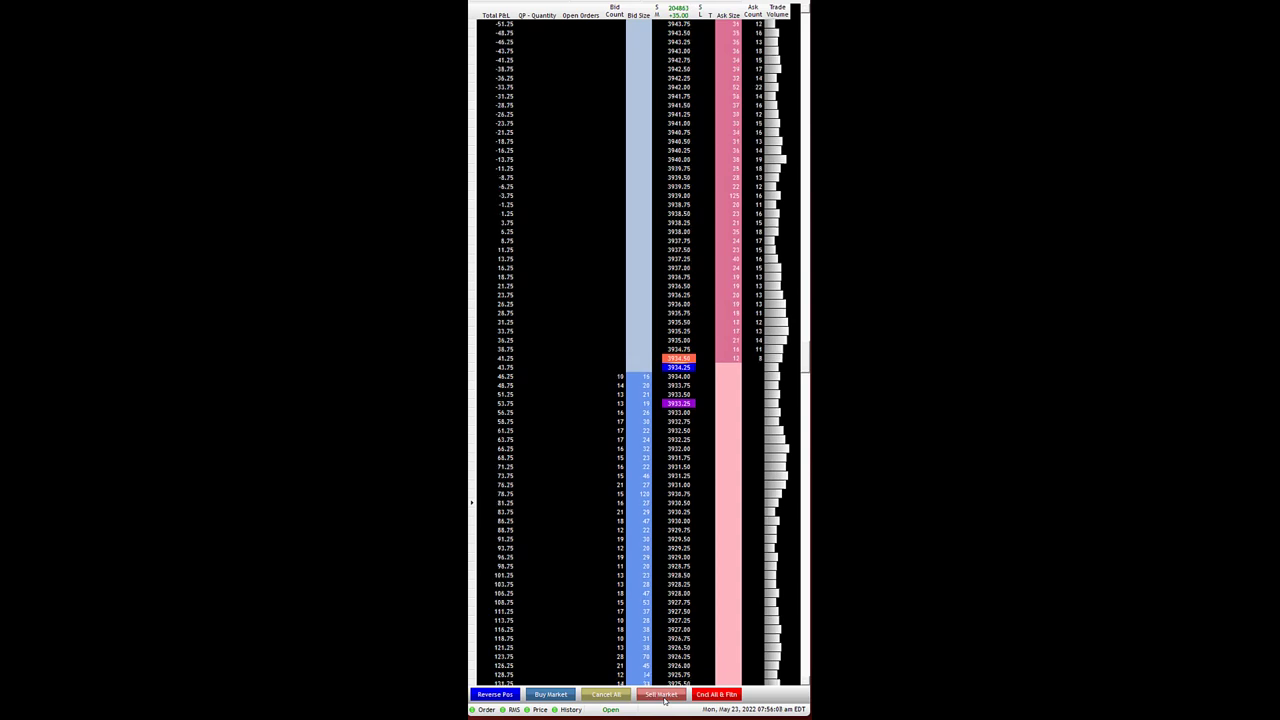
pyautogui.click(644, 404)
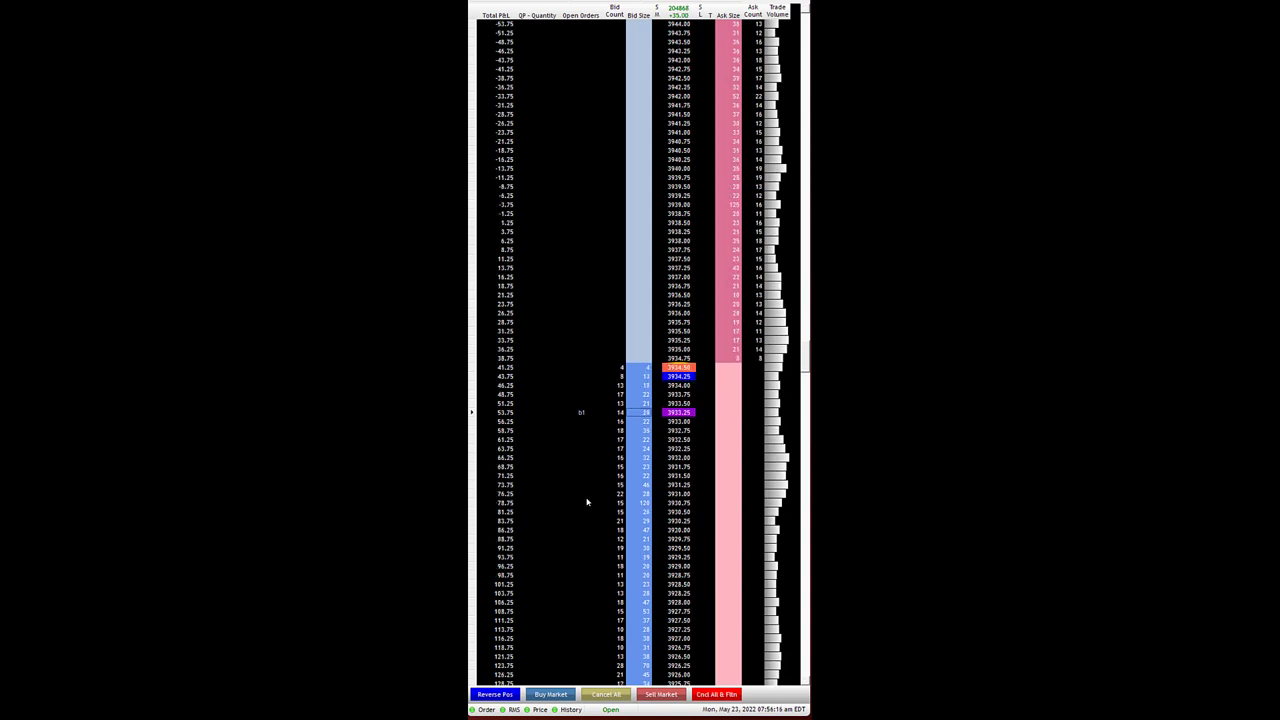
pyautogui.click(647, 487)
# Lower the higher buy limit order to 3931.75 and place a two-lot buy stop order at 3937.25
pyautogui.moveTo(581, 440); pyautogui.dragTo(581, 466)
pyautogui.click(660, 268)
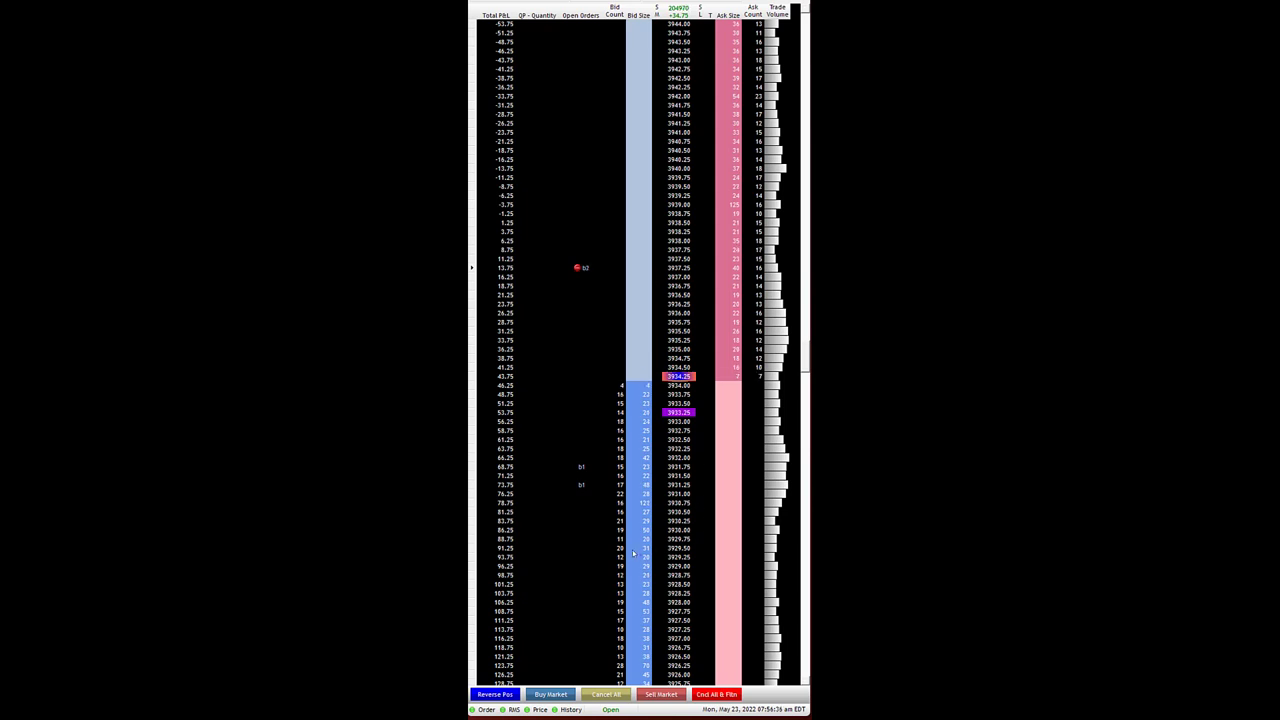
# Sell a third contract at market and place a one-lot buy limit order at 3933.50
pyautogui.scroll(-1, 617, 558)
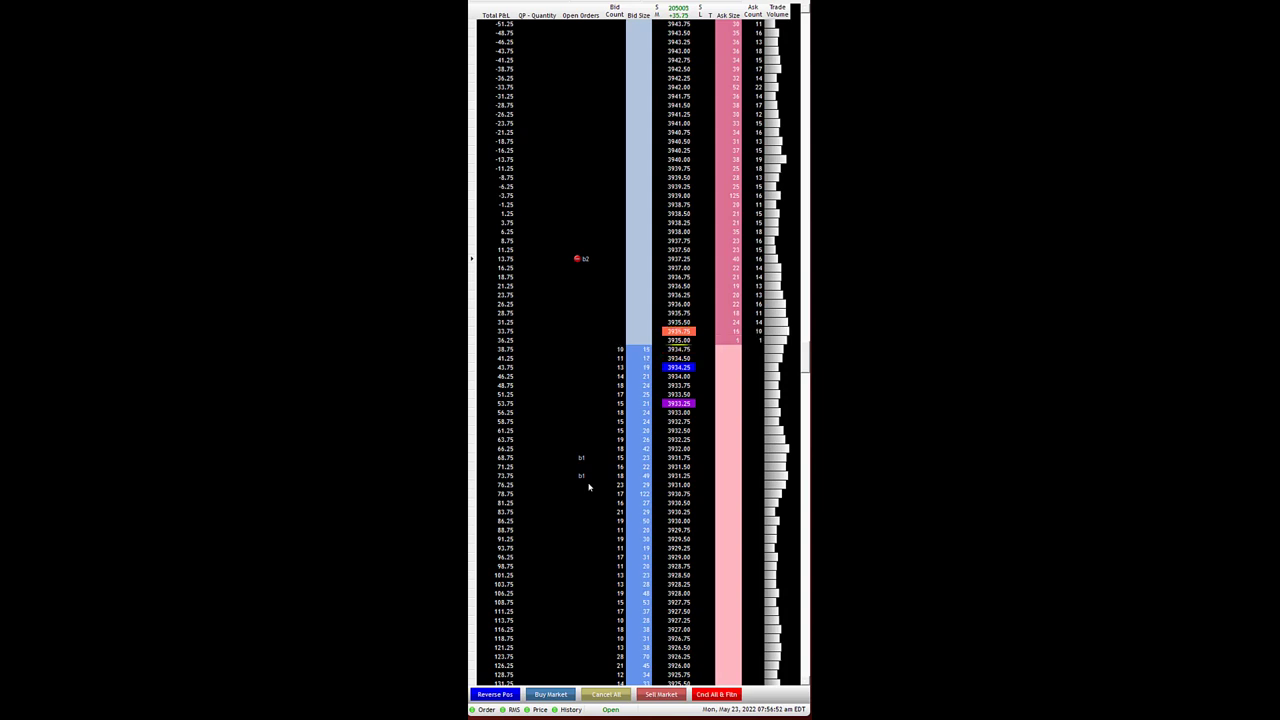
pyautogui.scroll(1, 689, 309)
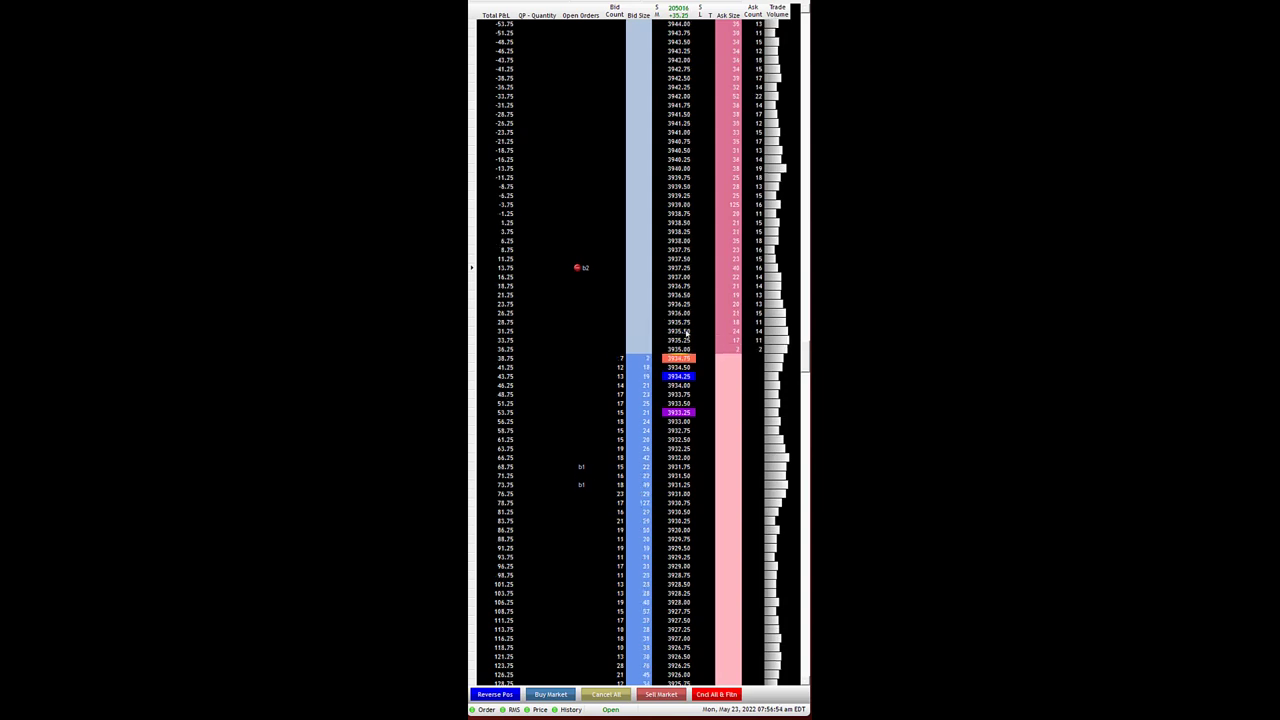
pyautogui.scroll(1, 680, 558)
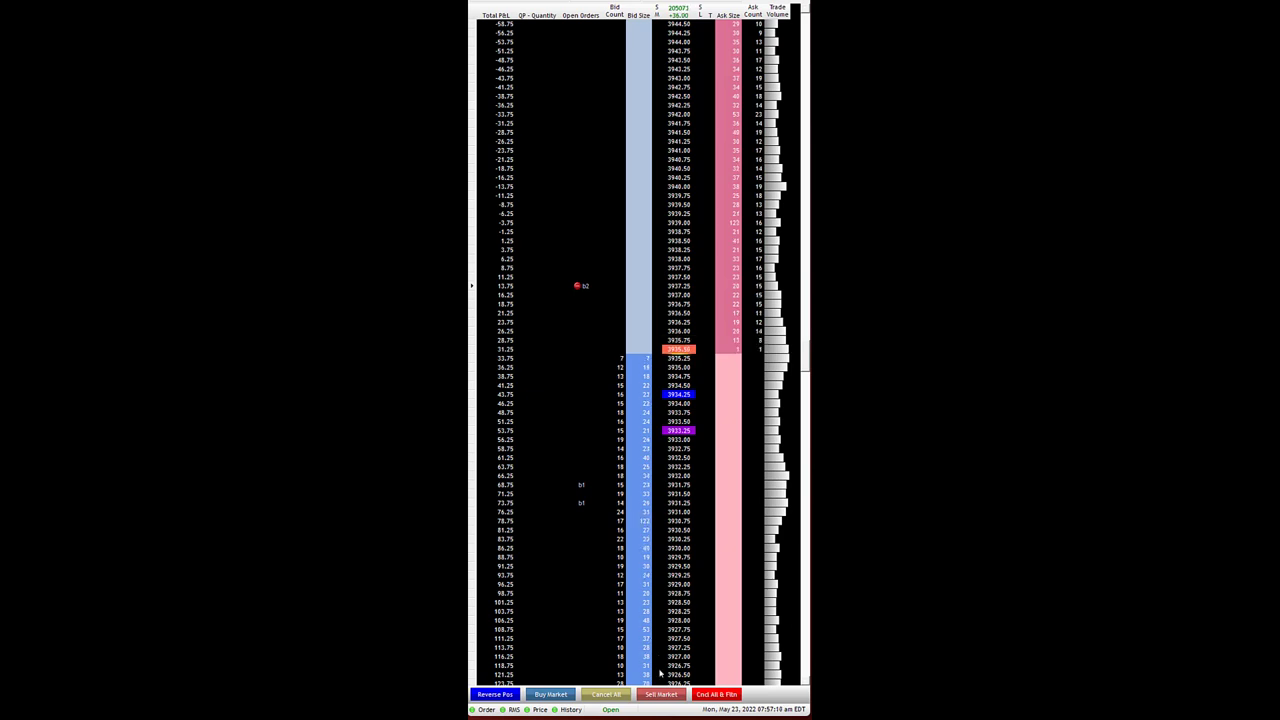
pyautogui.scroll(2, 670, 694)
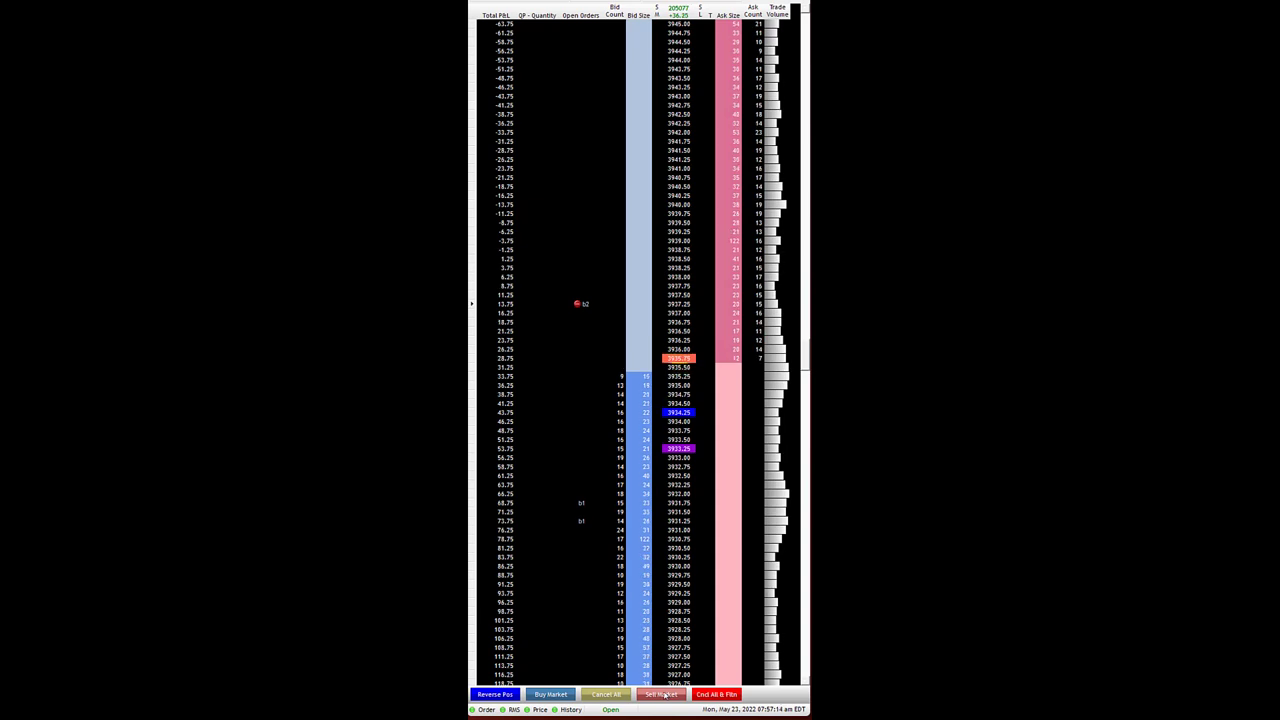
pyautogui.scroll(-1, 665, 694)
pyautogui.scroll(-1, 665, 694)
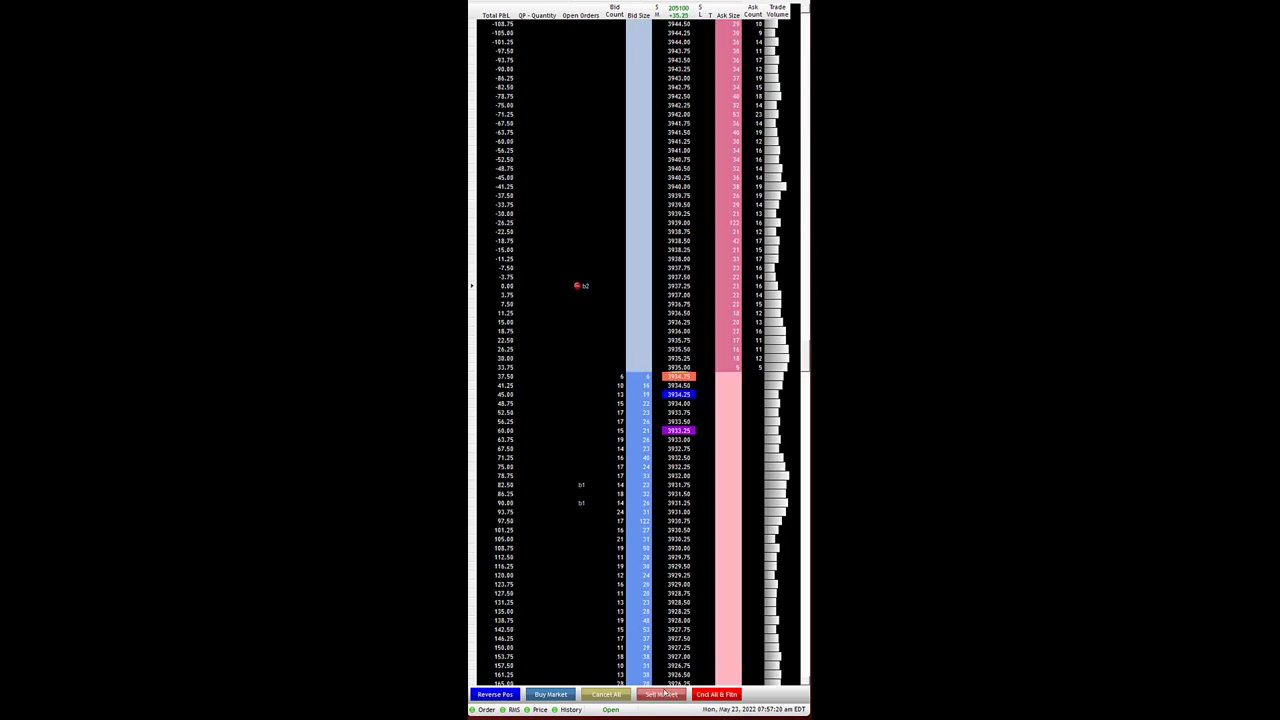
pyautogui.click(640, 421)
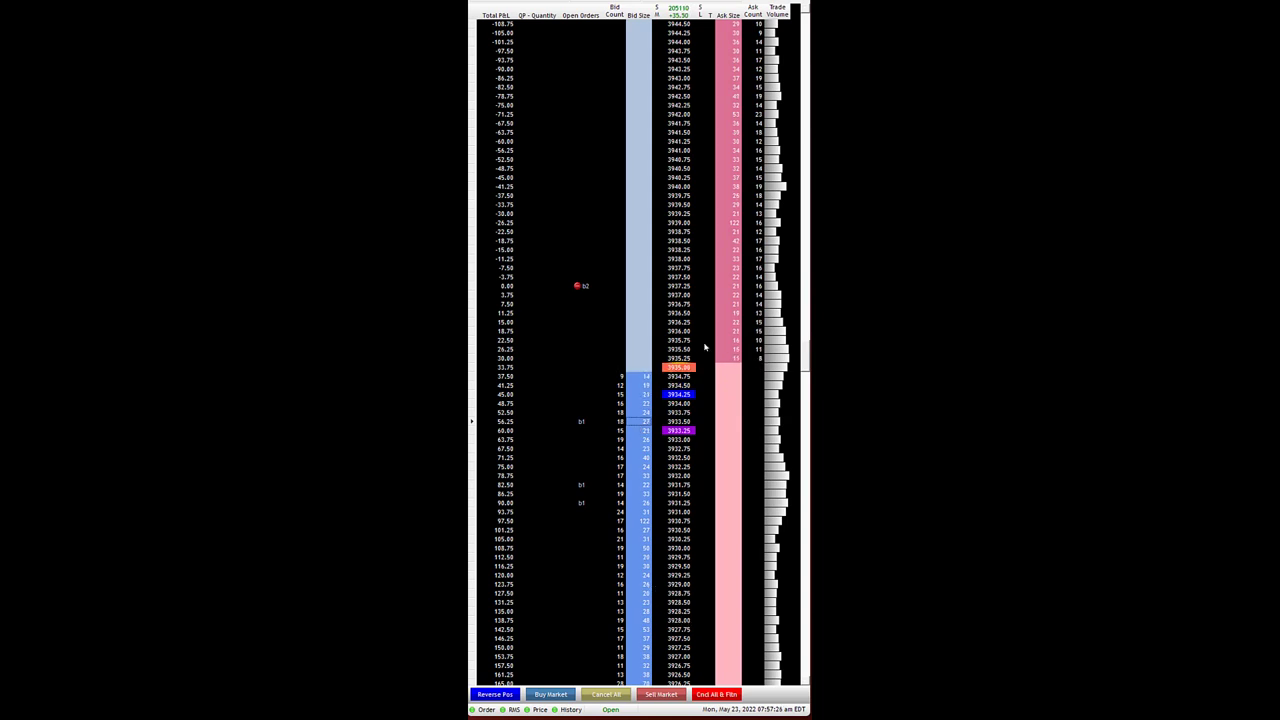
pyautogui.scroll(-1, 622, 487)
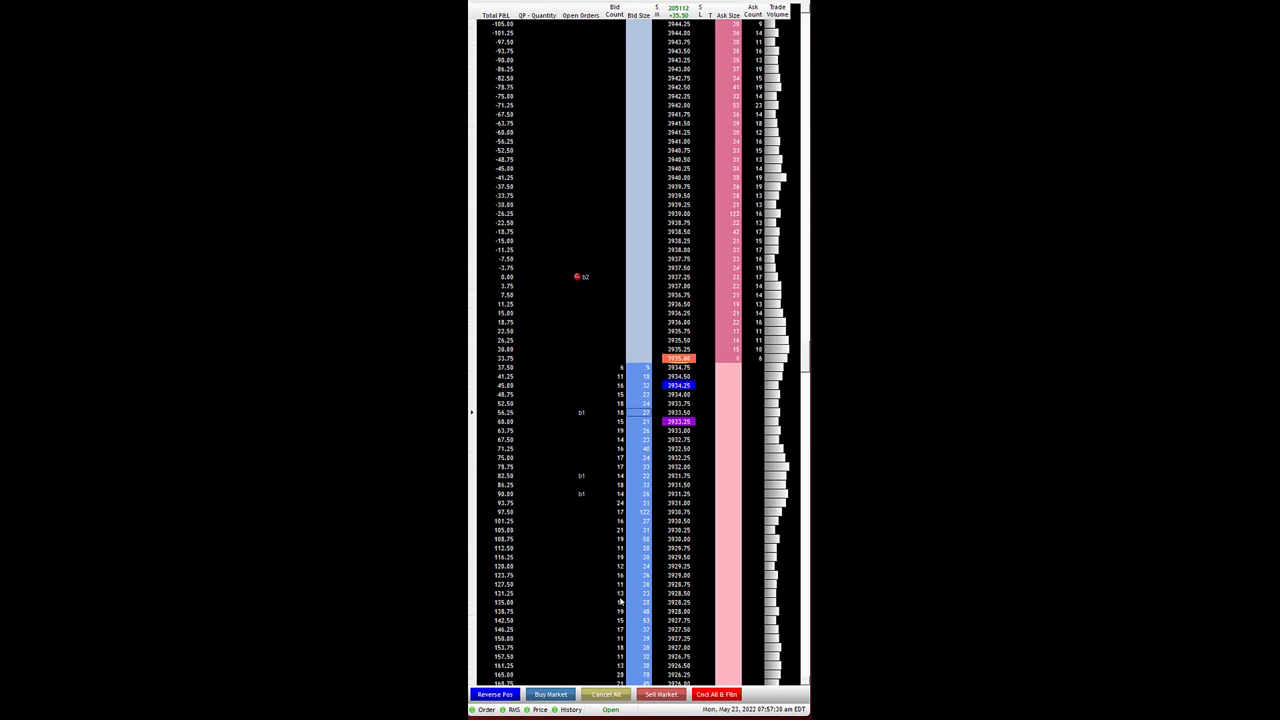
pyautogui.scroll(1, 617, 553)
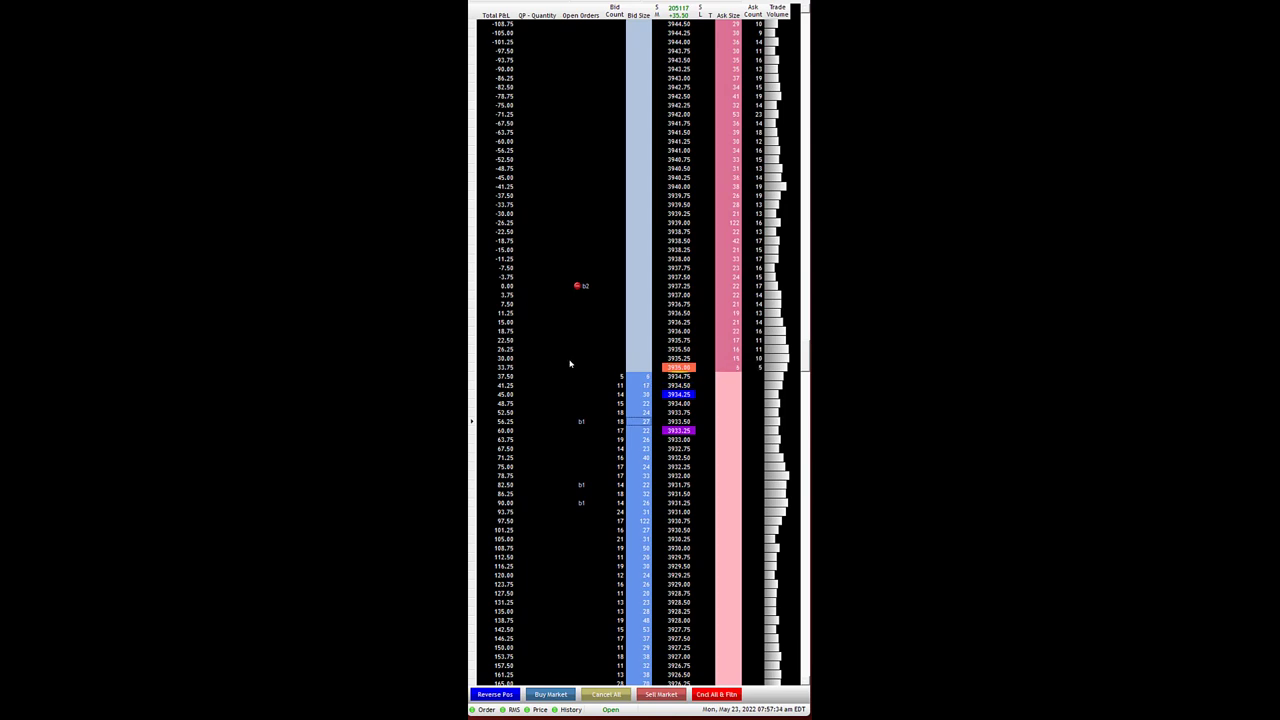
# Sell two more contracts at market and place a two-lot buy limit order at 3934.75
pyautogui.scroll(-1, 570, 363)
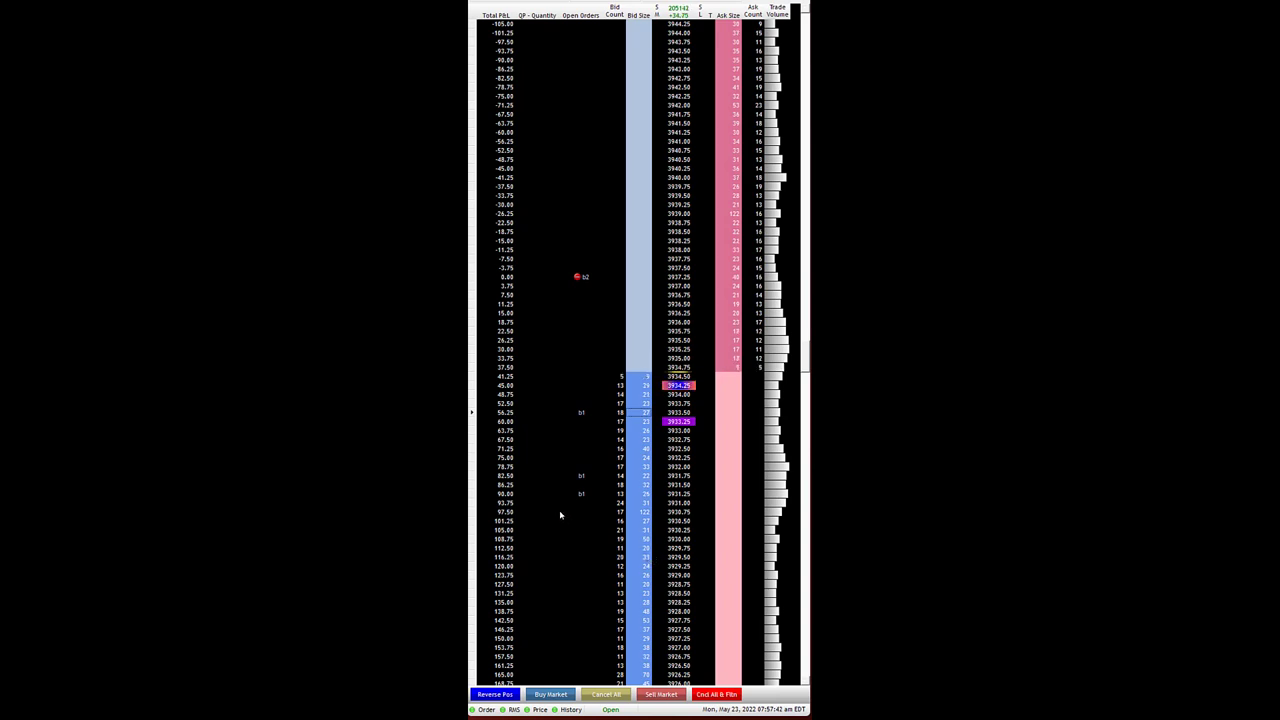
pyautogui.scroll(-1, 555, 515)
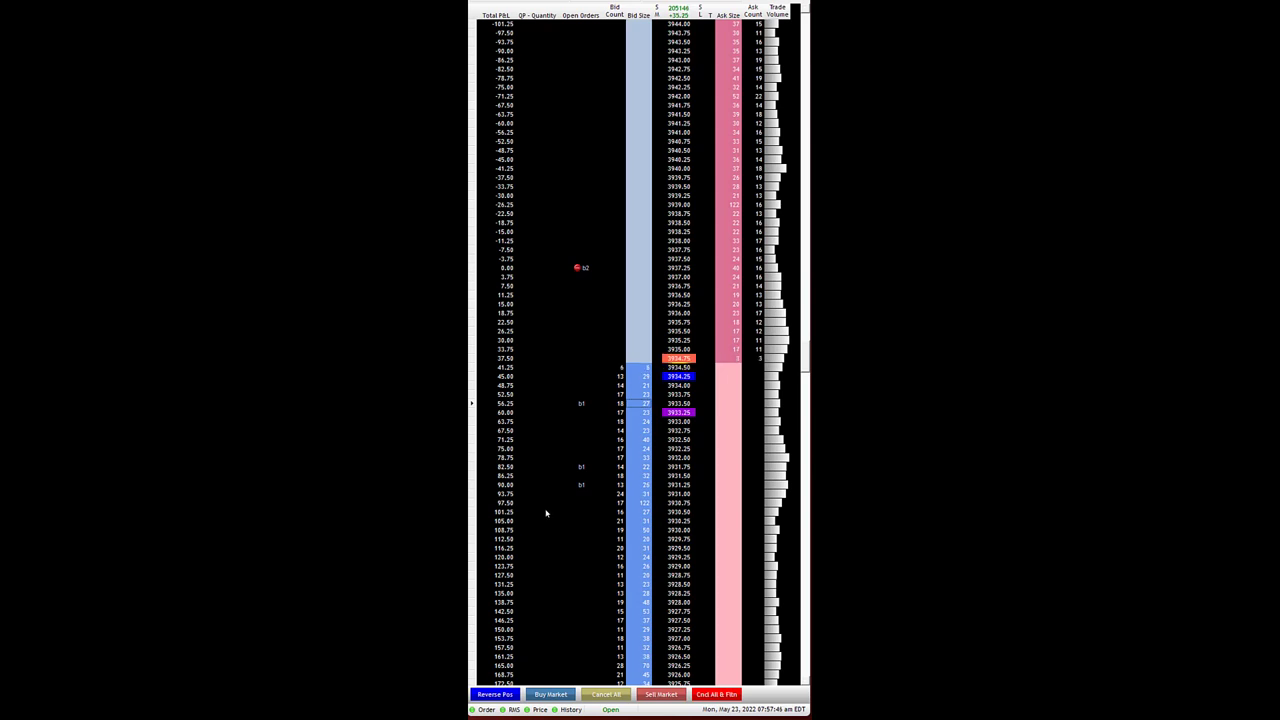
pyautogui.scroll(1, 561, 487)
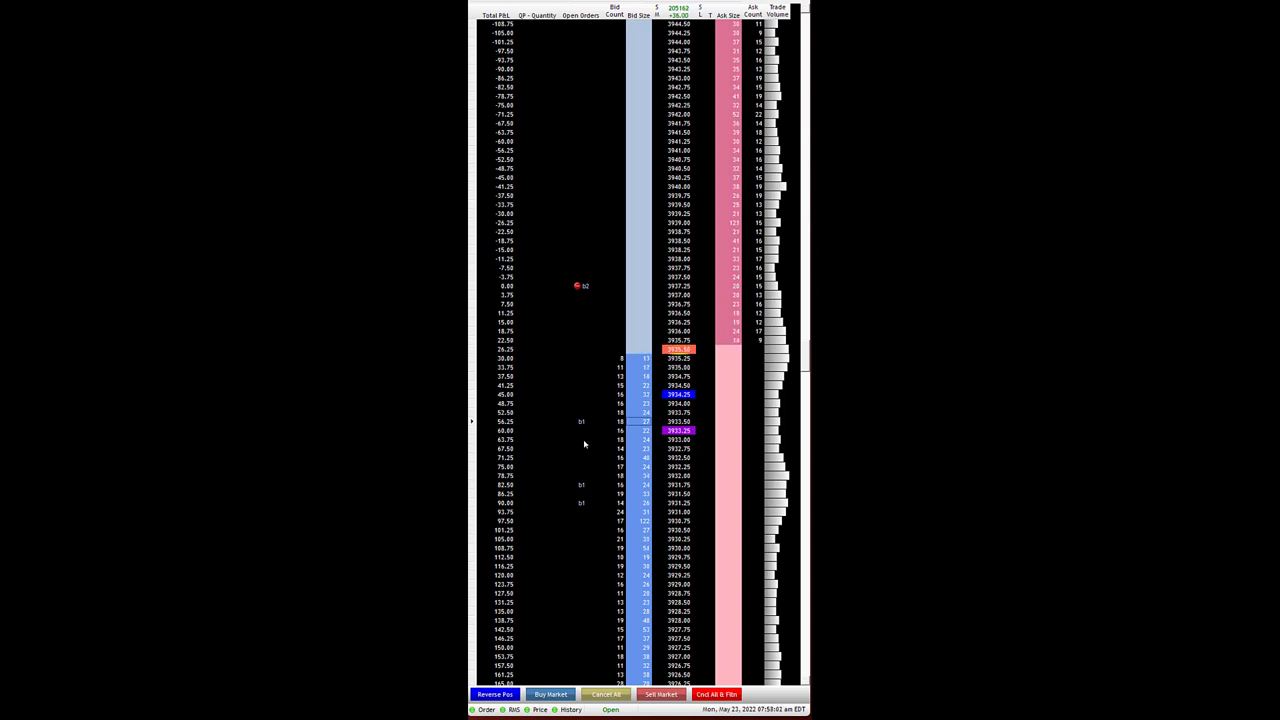
pyautogui.scroll(1, 660, 390)
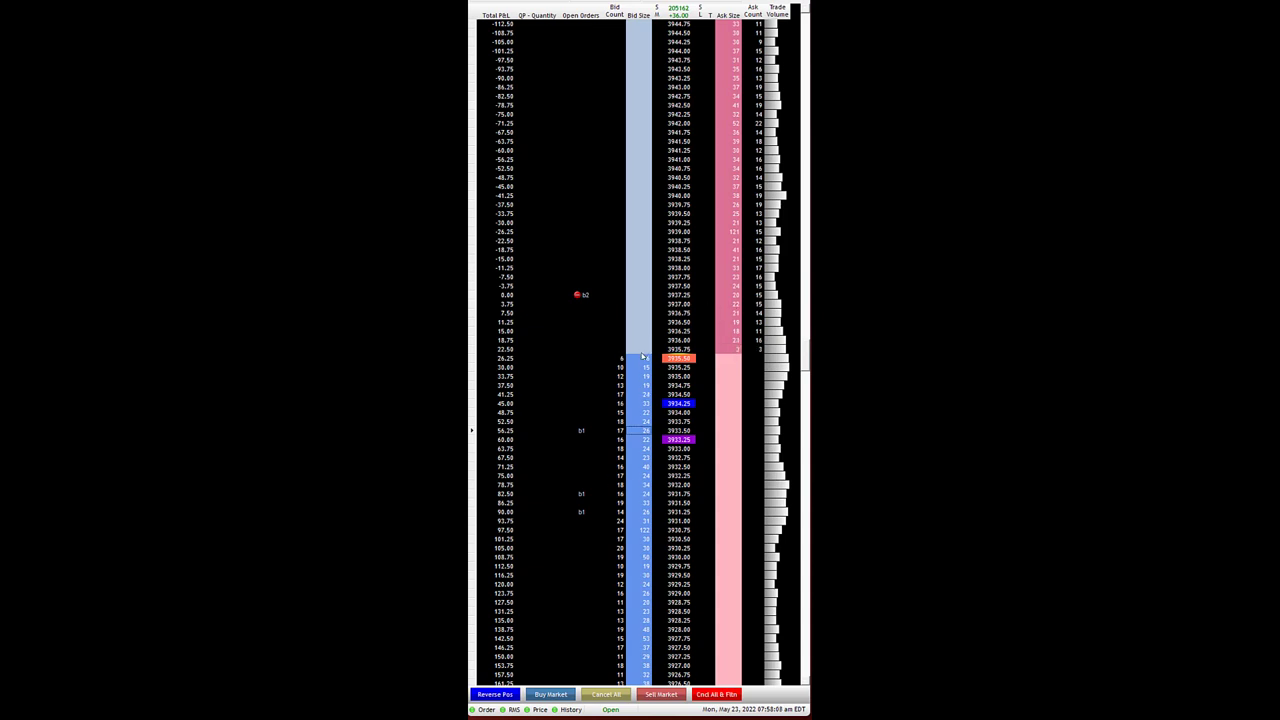
pyautogui.click(659, 694)
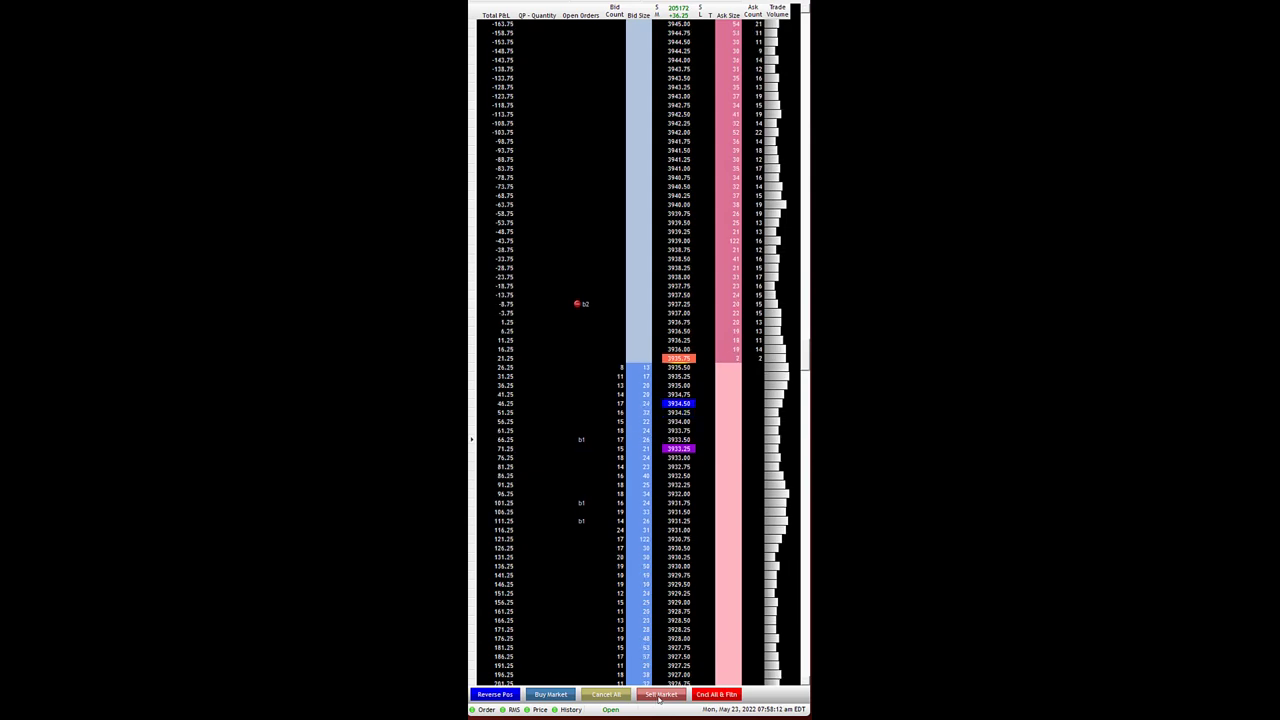
pyautogui.click(659, 695)
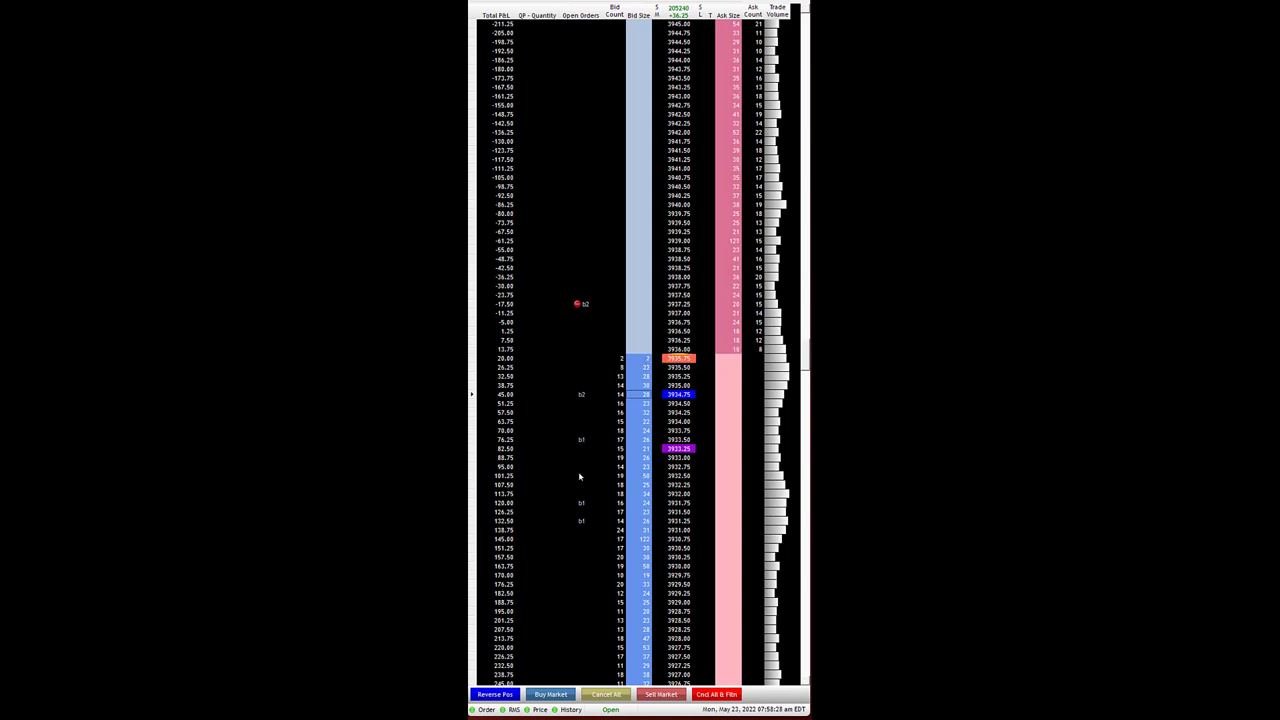
# Move the 3933.50 buy limit order to 3934.25 and back down to 3933.75, and raise the 3931.75 order to 3934.00
pyautogui.click(587, 415)
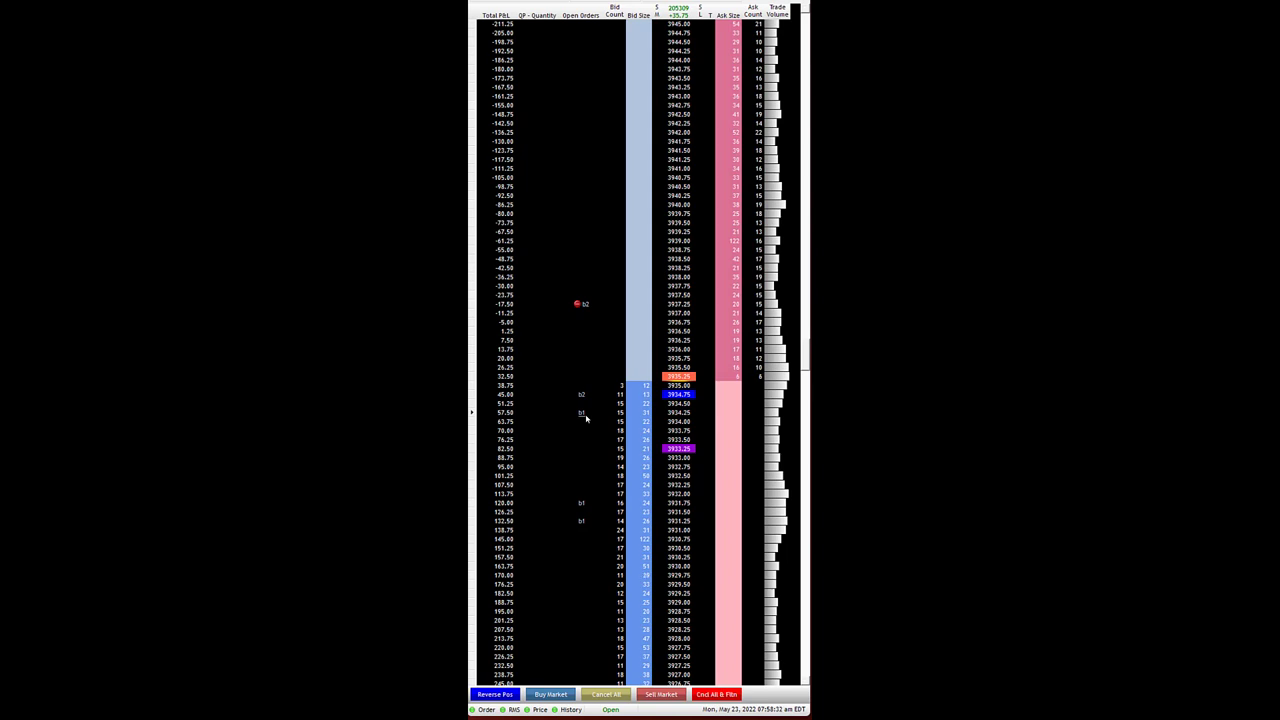
pyautogui.moveTo(583, 417); pyautogui.dragTo(583, 431)
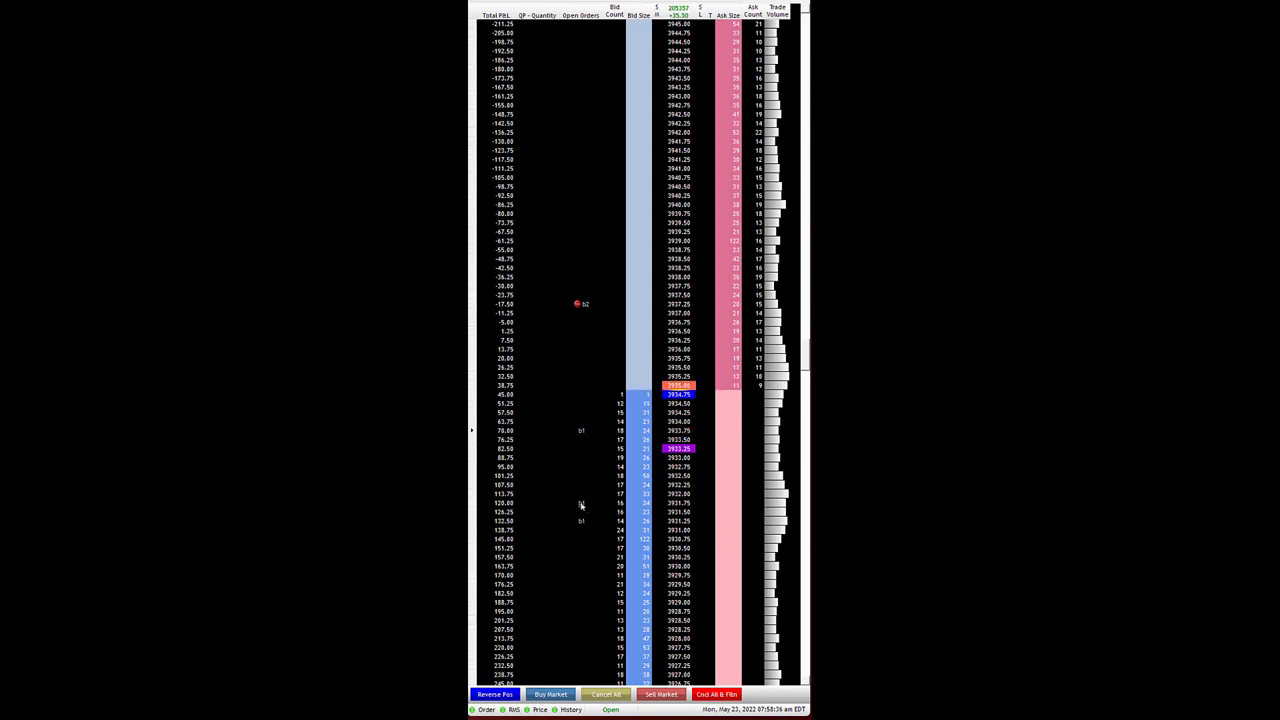
pyautogui.click(581, 421)
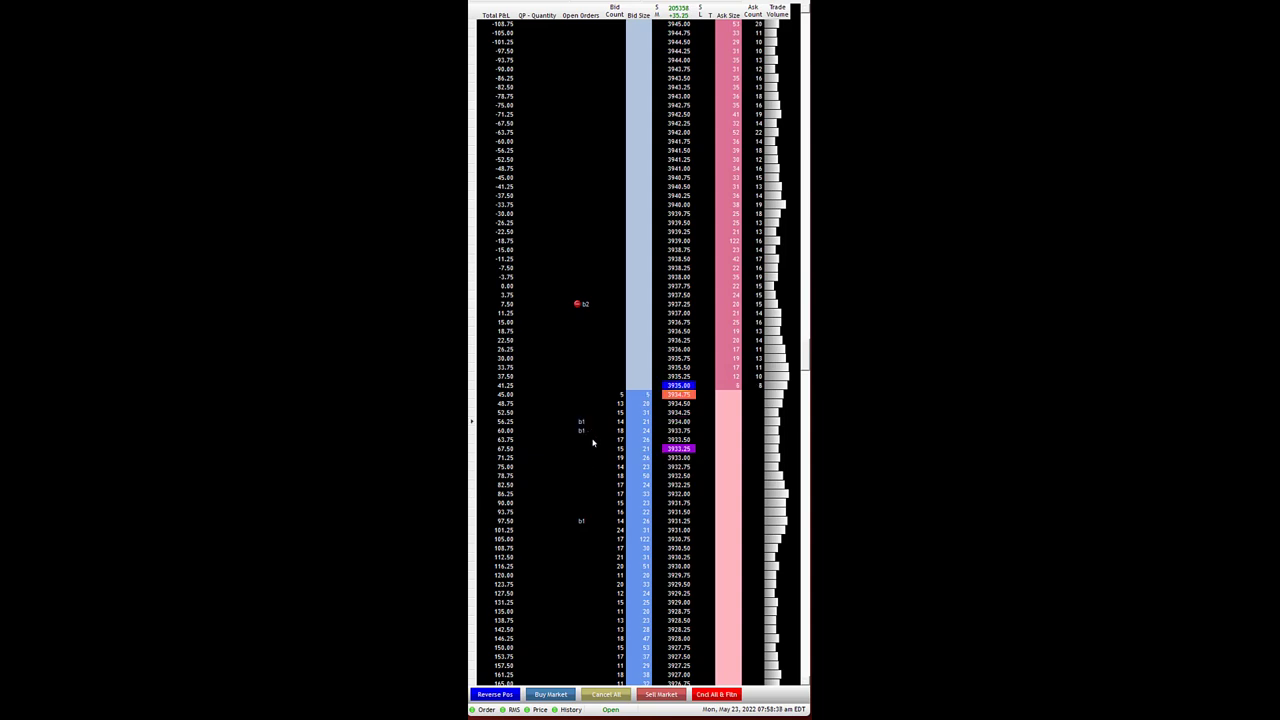
# Raise the 3934.00 buy limit order to 3934.25 and lower the 3933.75 order to 3933.00
pyautogui.scroll(-1, 568, 450)
pyautogui.moveTo(581, 424)
pyautogui.mouseDown()
pyautogui.moveTo(596, 448)
pyautogui.moveTo(590, 404)
pyautogui.mouseUp()
pyautogui.scroll(-1, 604, 454)
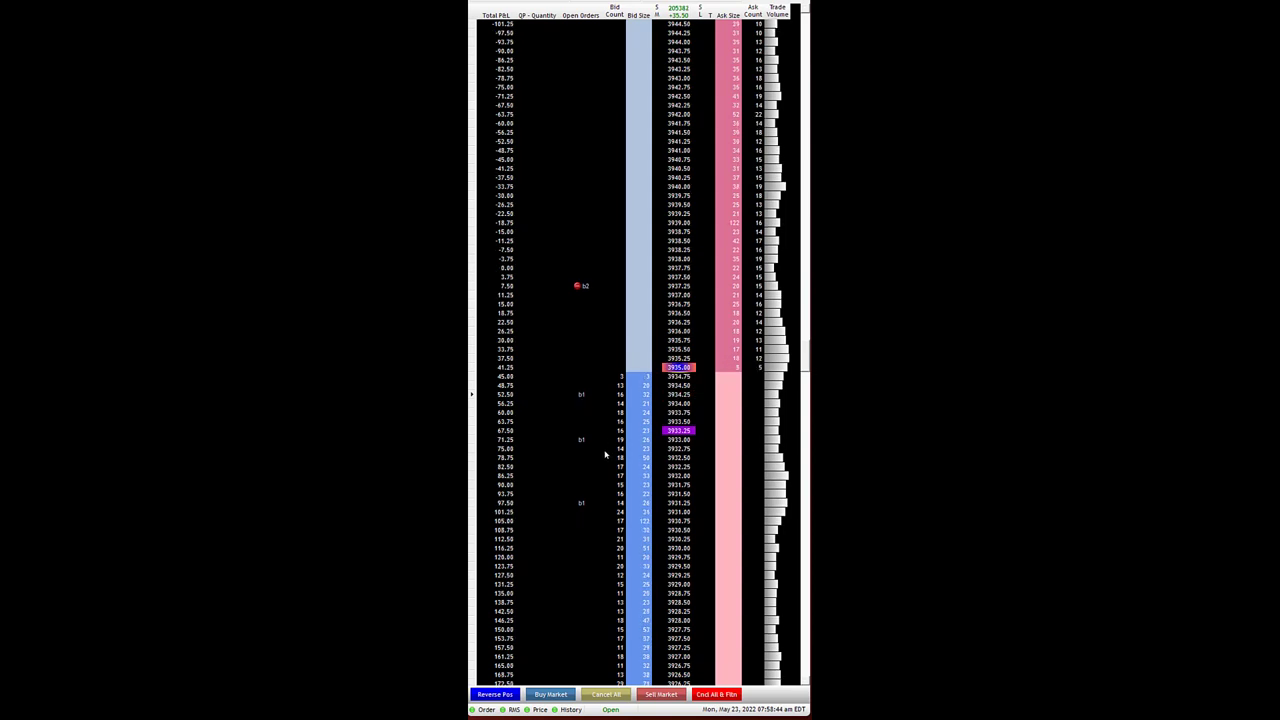
# Cancel the protective buy stop order and place a new two-lot buy stop at 3936.75
pyautogui.scroll(-1, 604, 466)
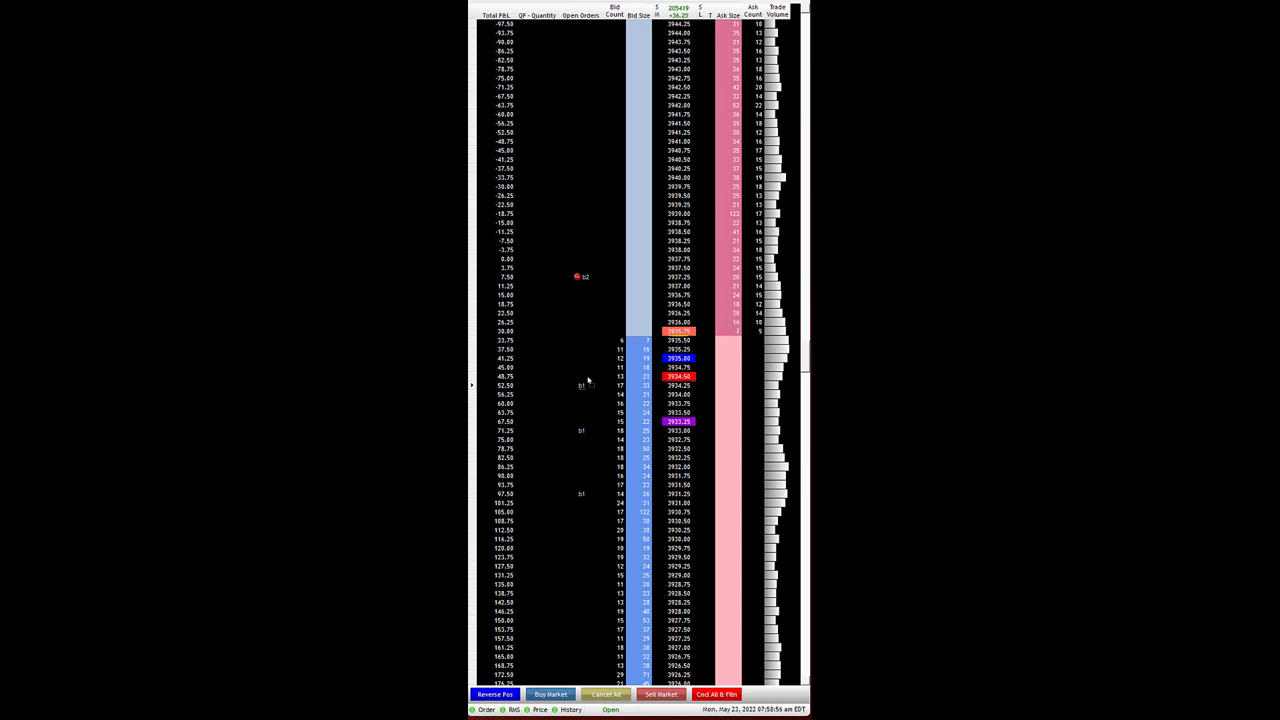
pyautogui.scroll(1, 645, 382)
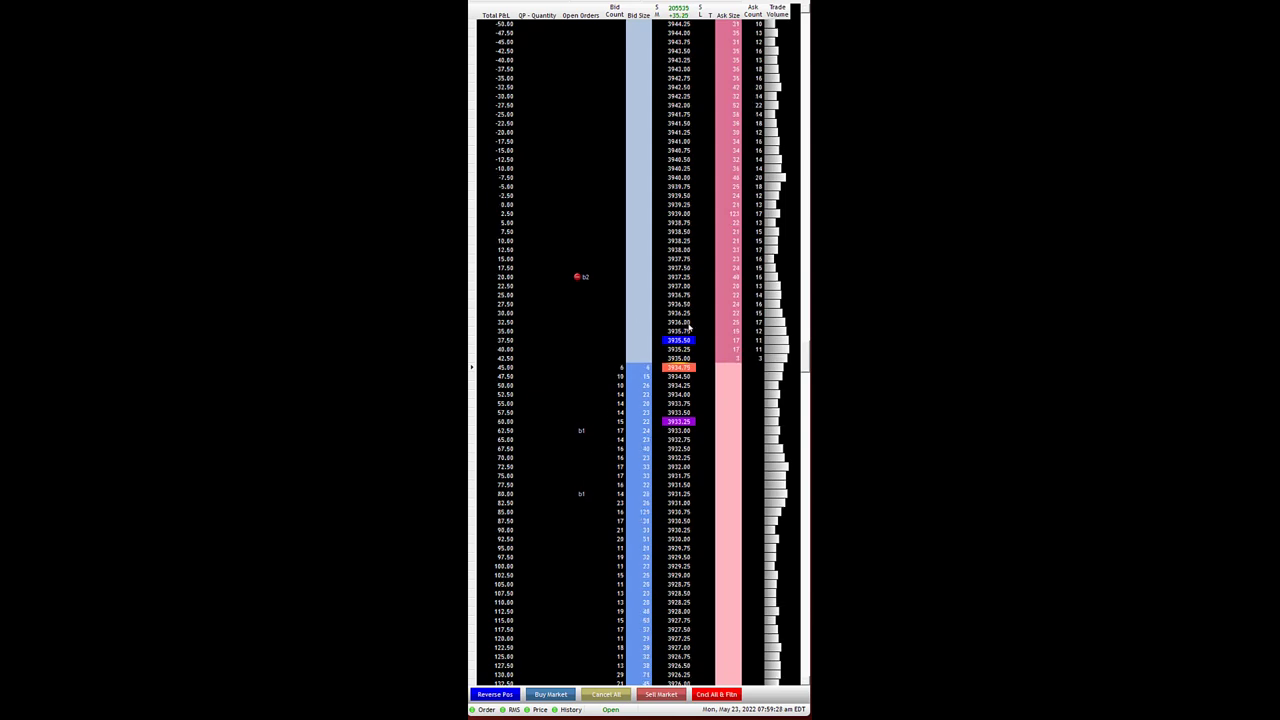
pyautogui.click(580, 277)
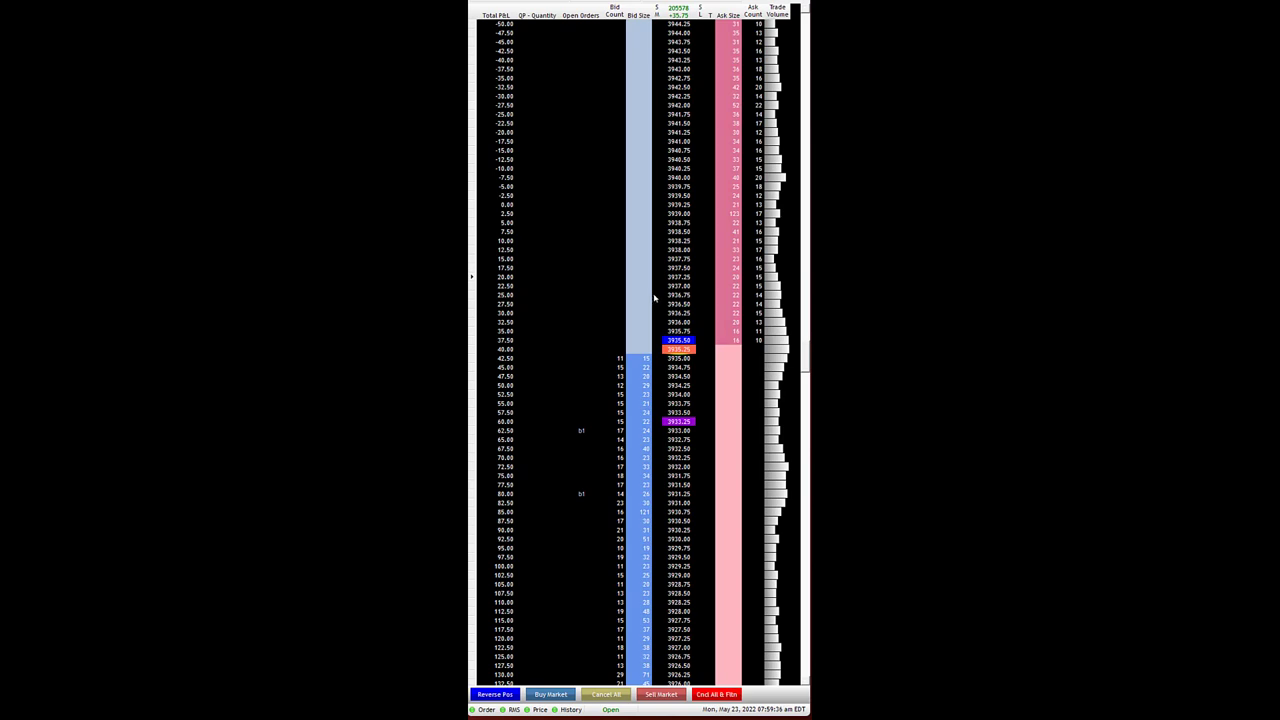
pyautogui.click(655, 296)
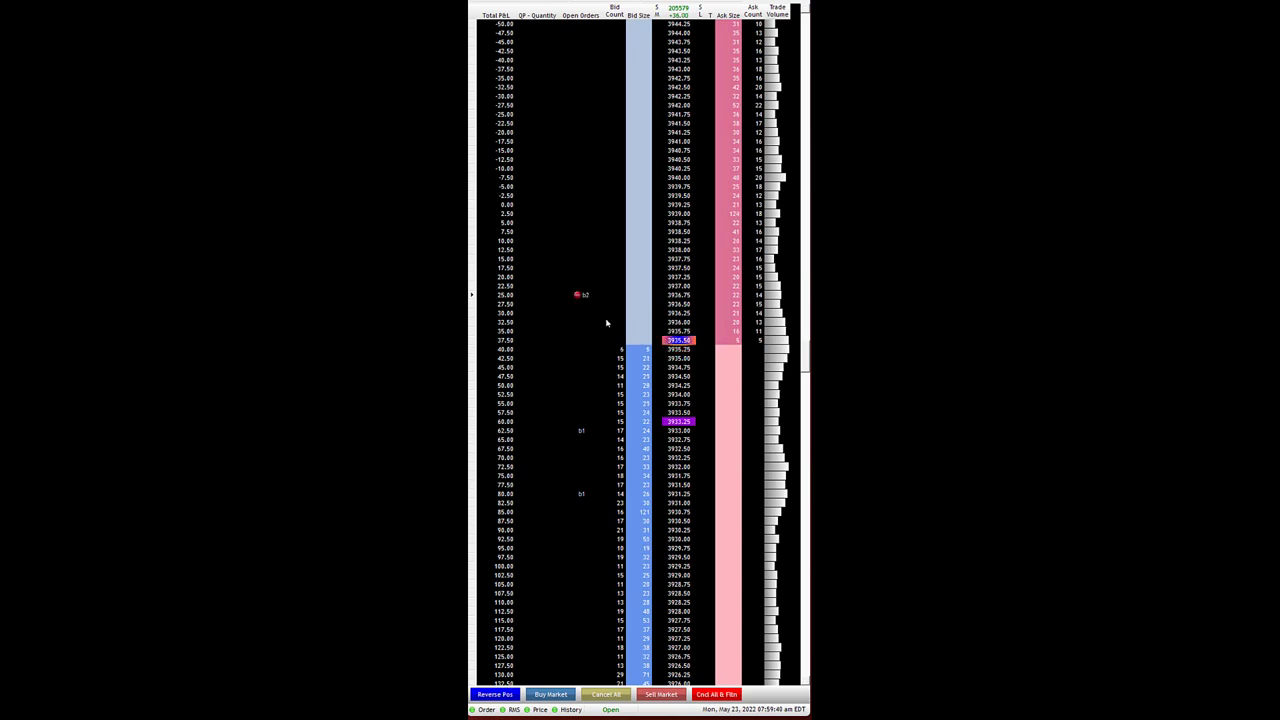
# Cancel the buy stop order, then cancel all remaining orders and flatten the short position
pyautogui.click(580, 295)
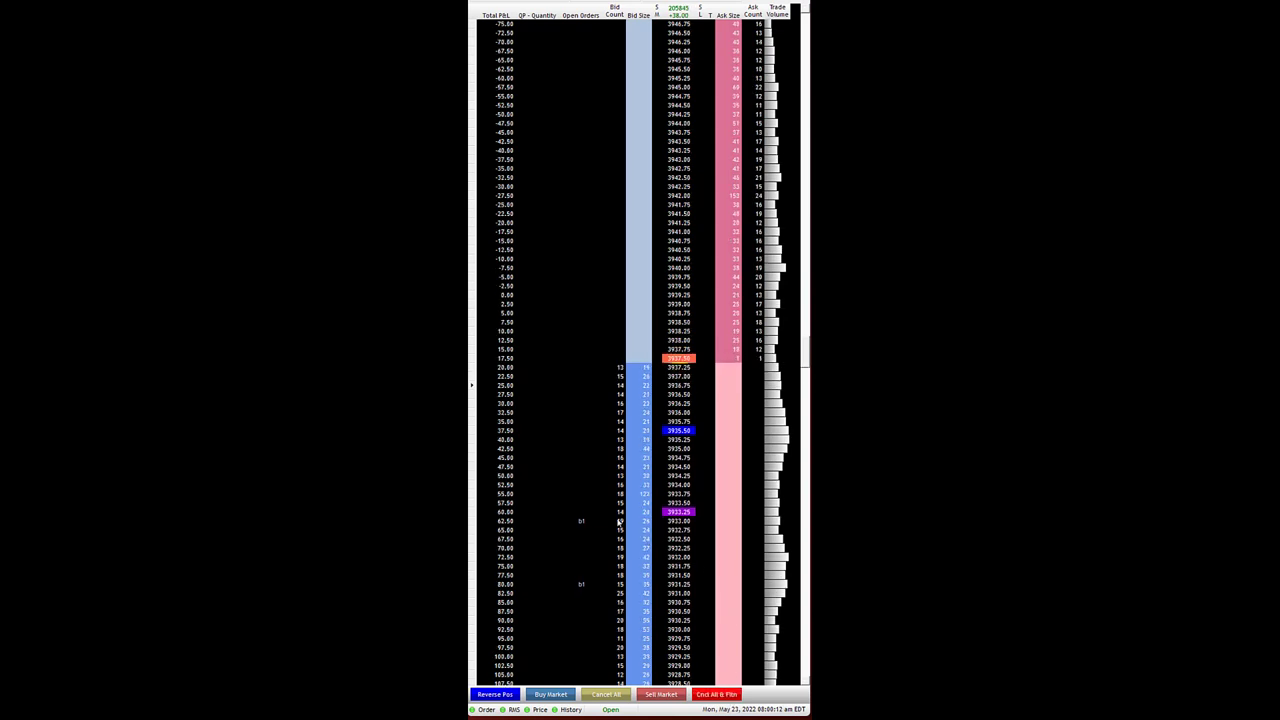
pyautogui.click(583, 432)
pyautogui.click(711, 695)
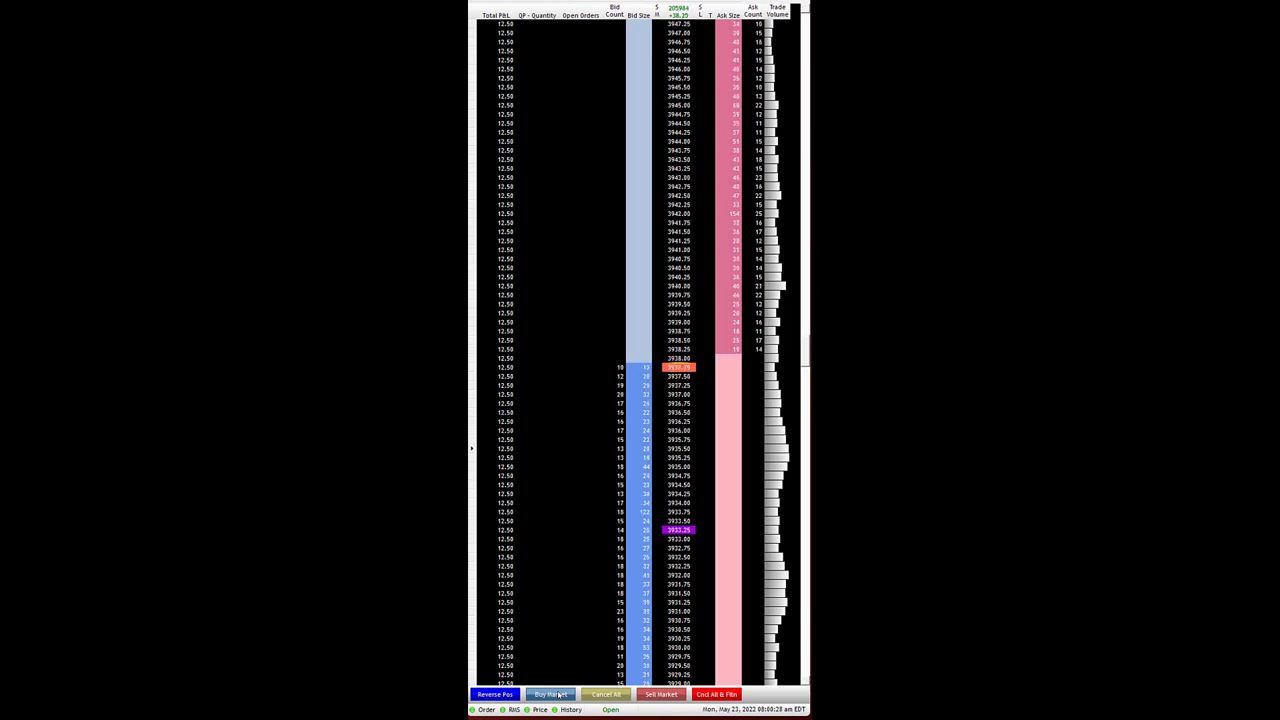
# Buy two contracts at market and place one-lot sell limit orders at 3944.75 and 3945.00
pyautogui.click(551, 694)
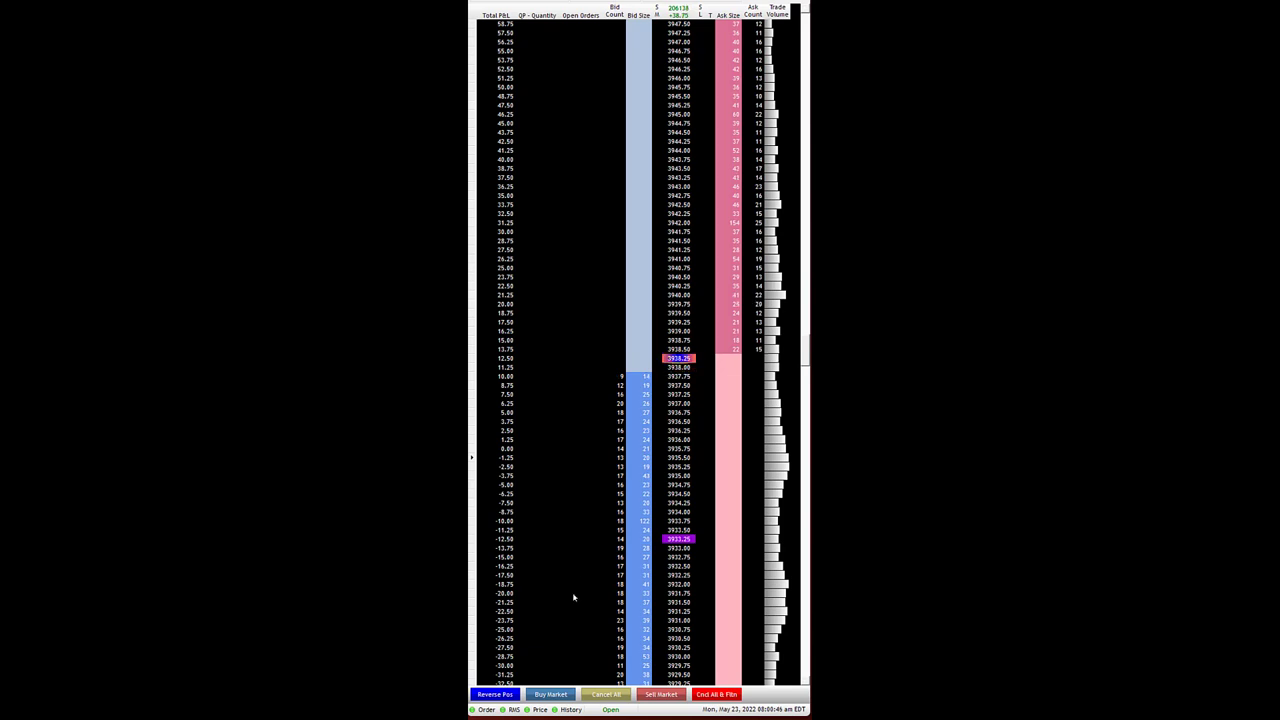
pyautogui.click(551, 693)
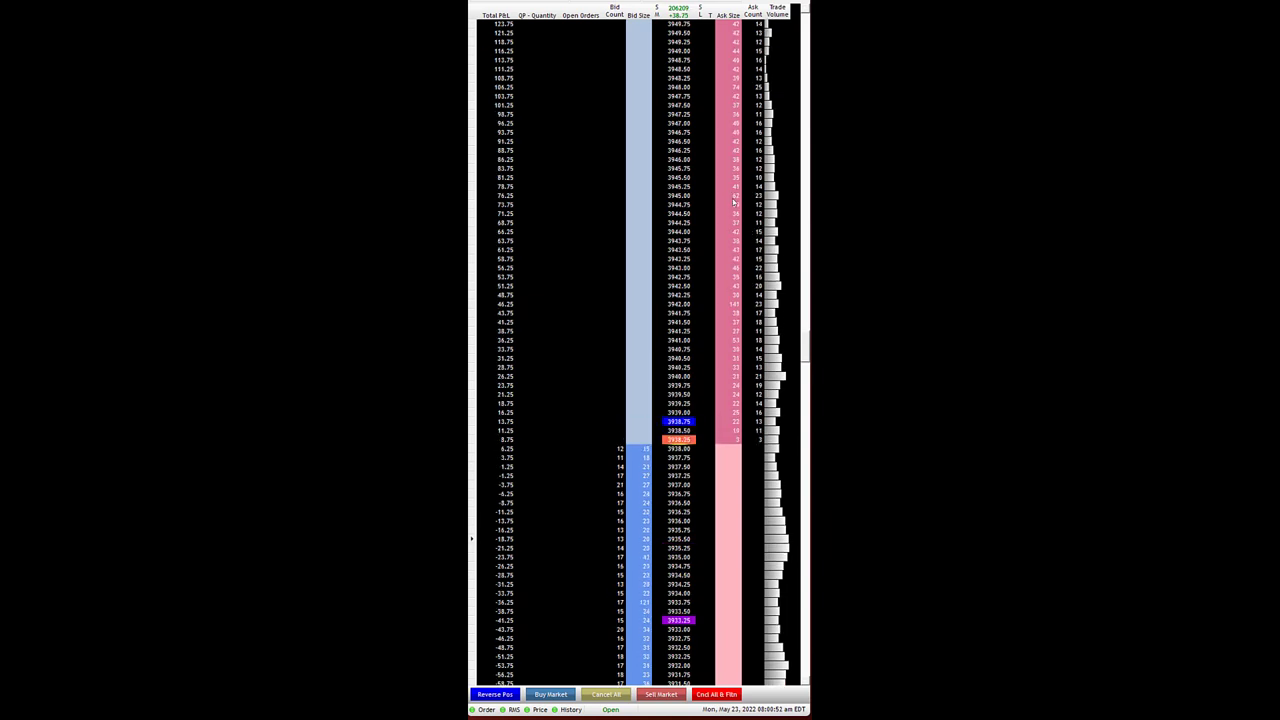
pyautogui.click(734, 205)
pyautogui.click(734, 196)
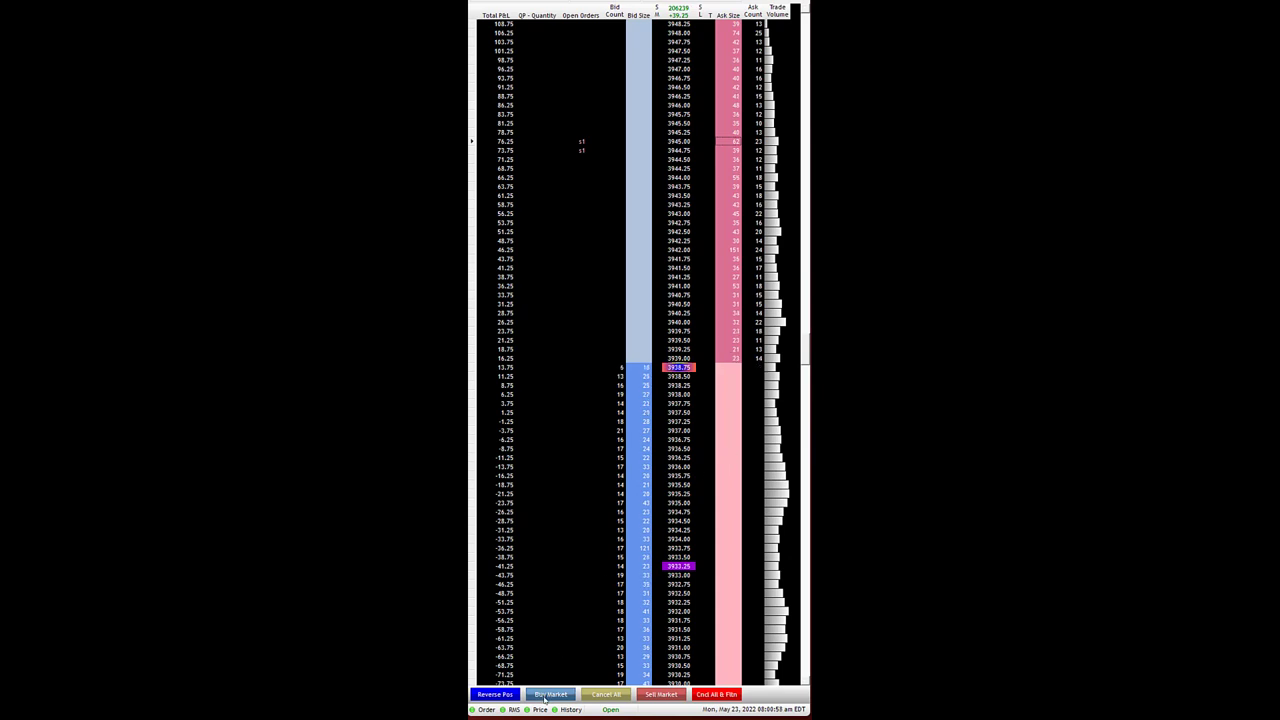
# Buy two more contracts at market and place one-lot sell limit orders at 3941.00 and 3940.75
pyautogui.click(737, 281)
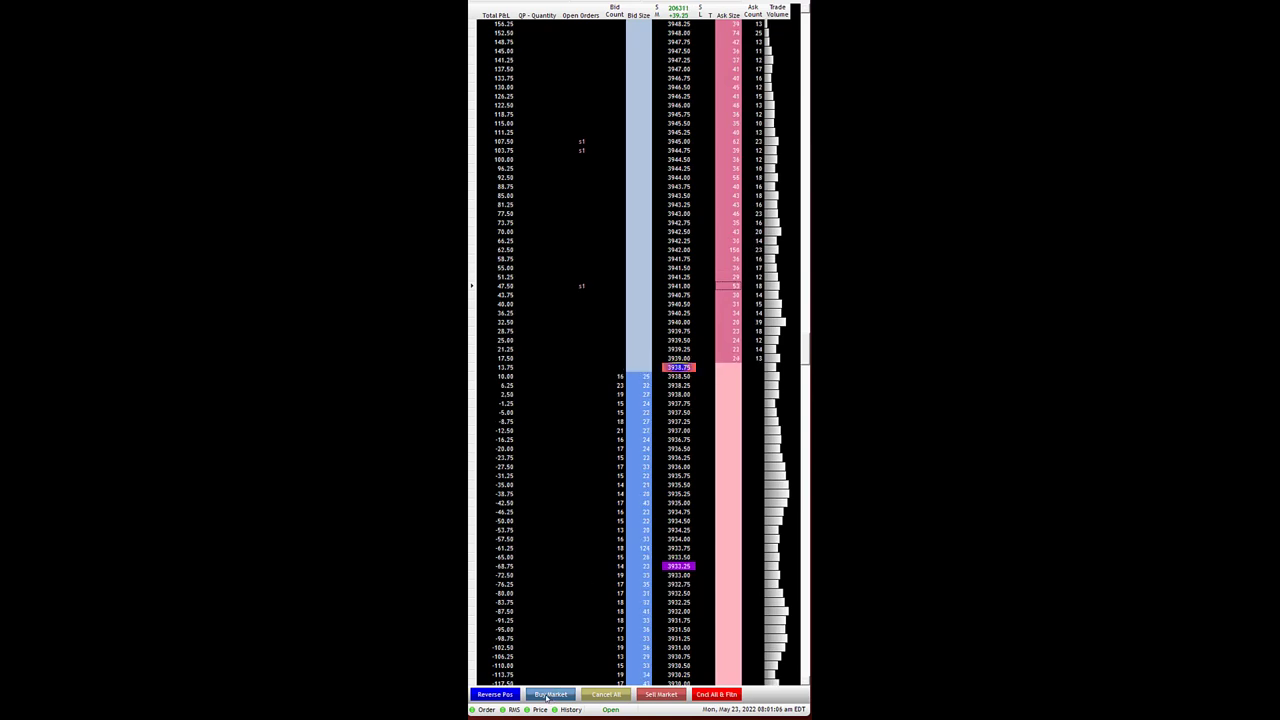
pyautogui.click(548, 694)
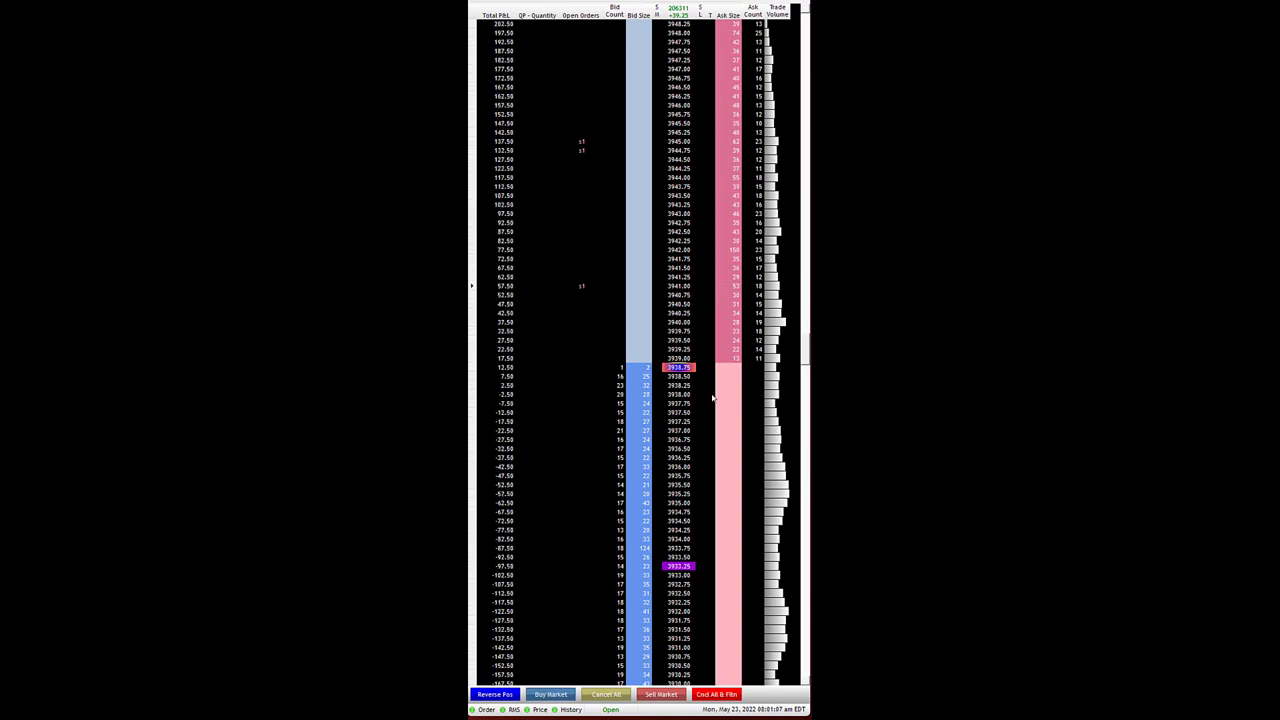
pyautogui.click(736, 297)
# Build a four-lot sell stop order at 3935.75 and lower it to 3935.50
pyautogui.click(697, 478)
pyautogui.click(697, 477)
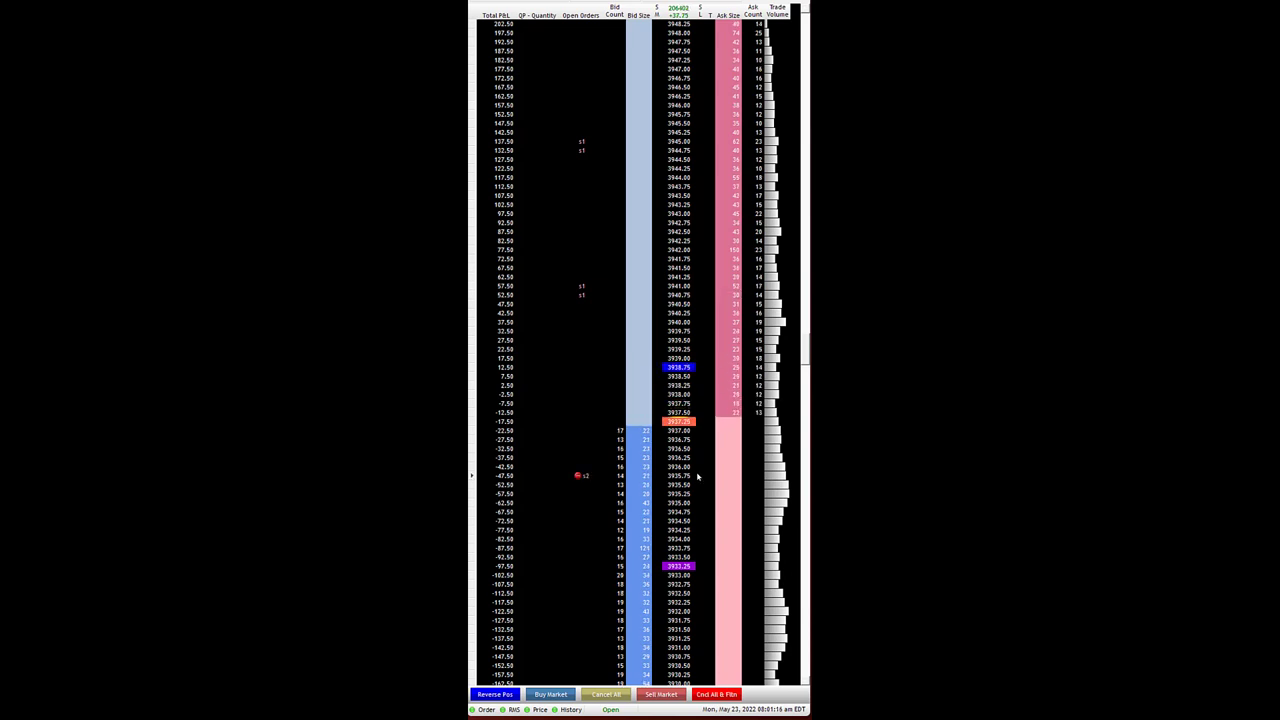
pyautogui.click(697, 477)
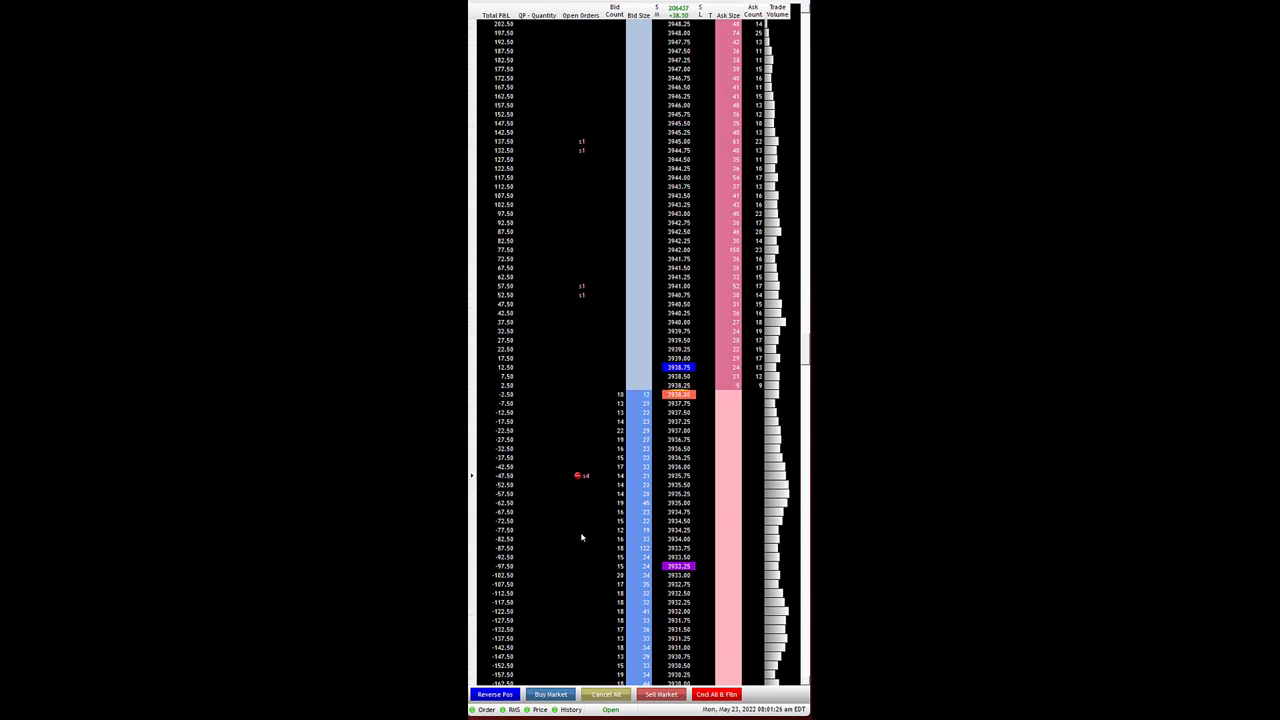
pyautogui.click(698, 486)
pyautogui.click(698, 486)
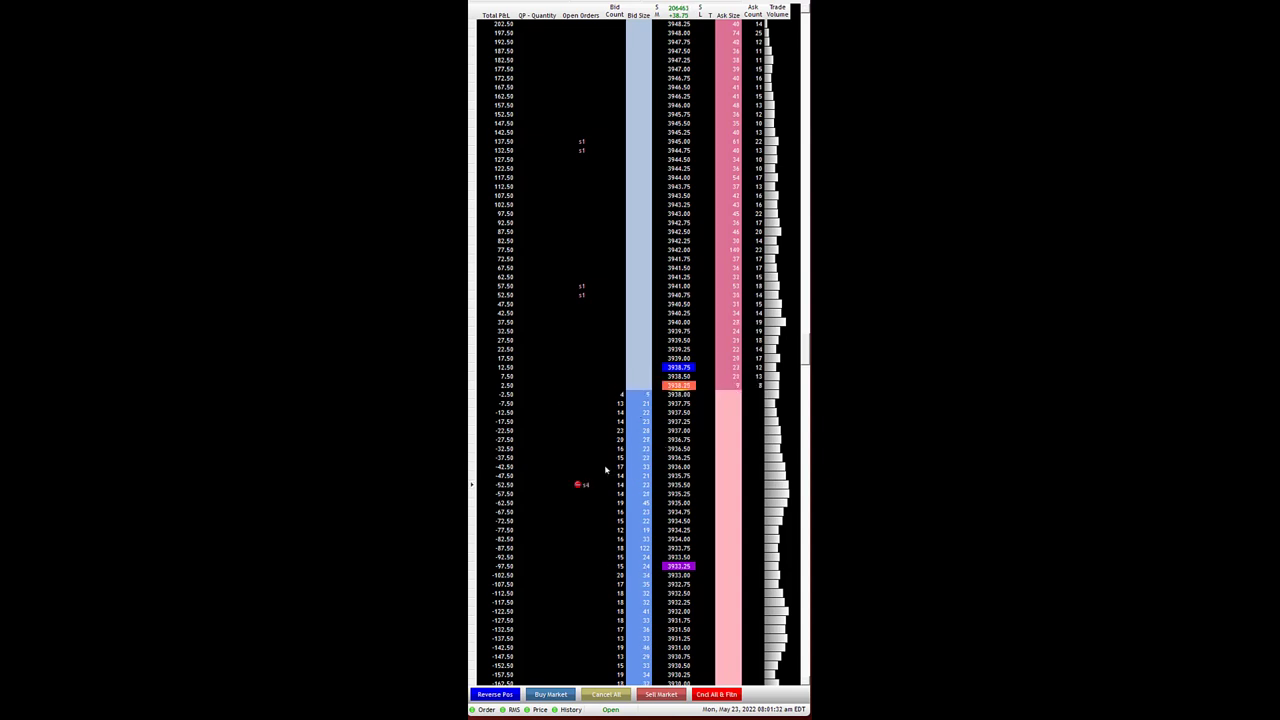
# Buy a fifth contract at market and place a one-lot sell limit order at 3941.25
pyautogui.scroll(-1, 534, 678)
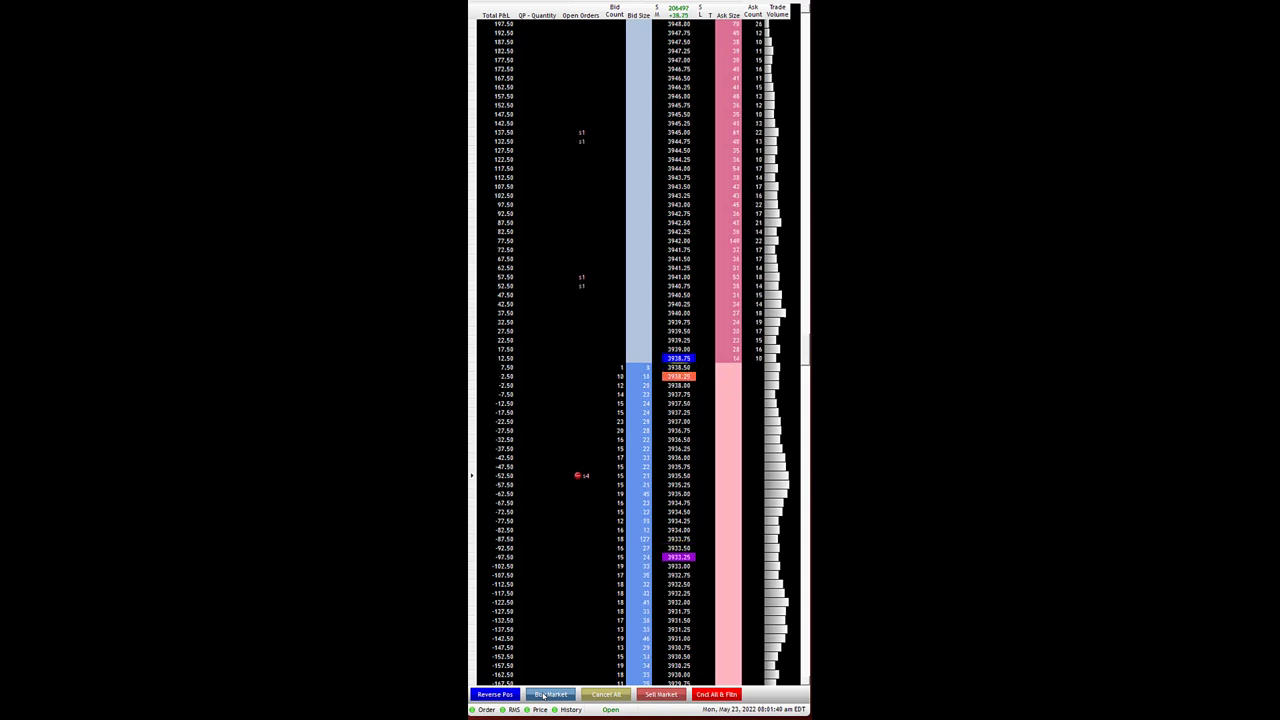
pyautogui.click(543, 695)
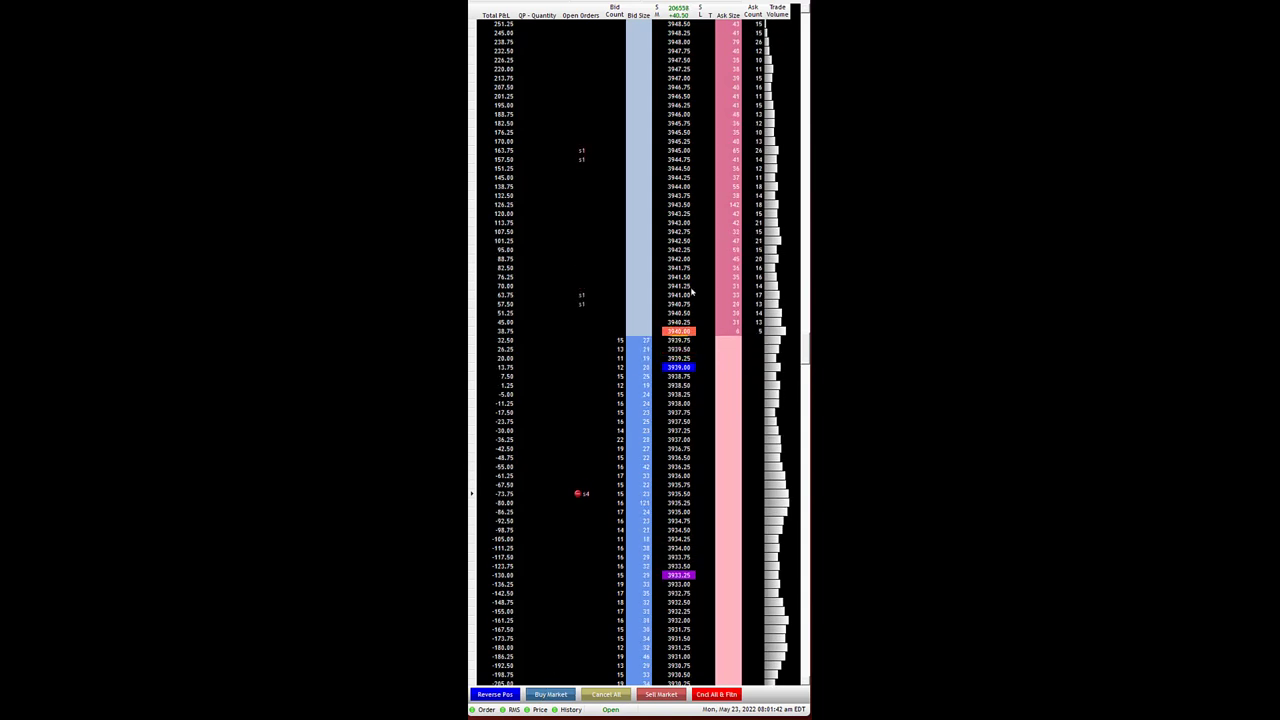
pyautogui.scroll(2, 688, 423)
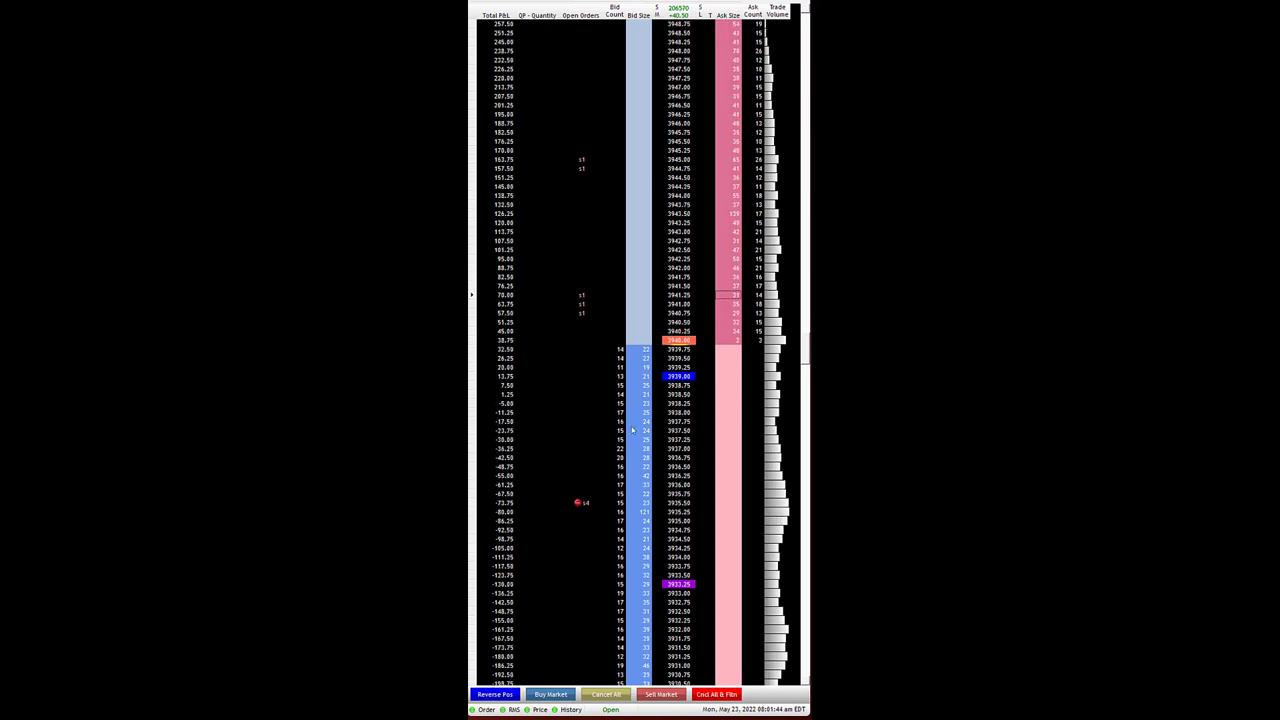
pyautogui.scroll(1, 633, 429)
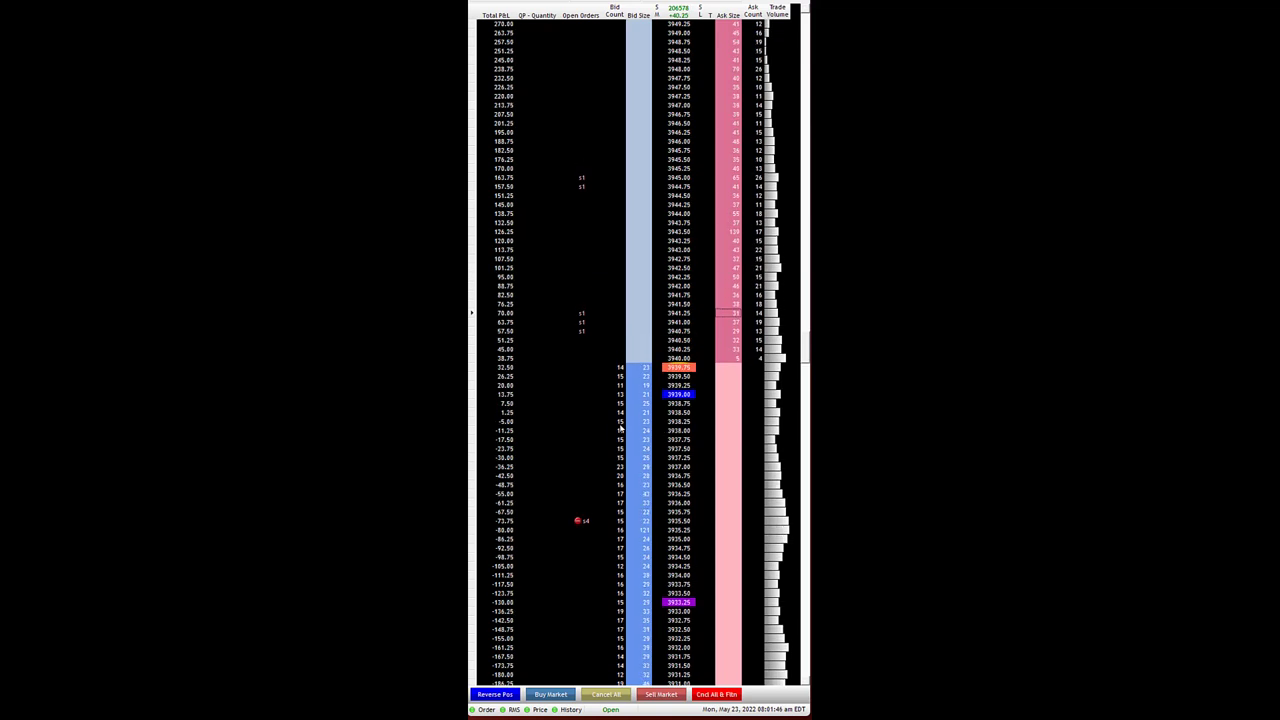
# Lower the 3940.75 sell limit order to 3940.50 and move the 3941.25 order down to 3940.25
pyautogui.click(587, 340)
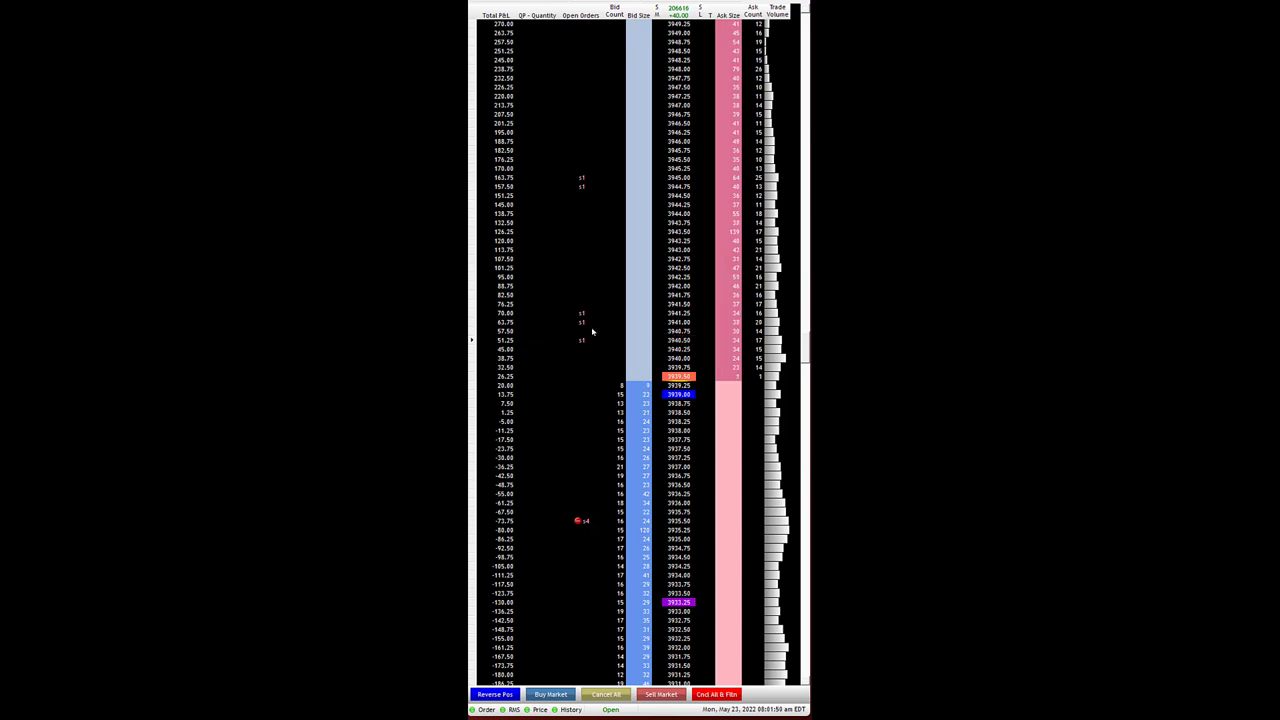
pyautogui.click(591, 322)
pyautogui.moveTo(588, 314); pyautogui.dragTo(594, 349)
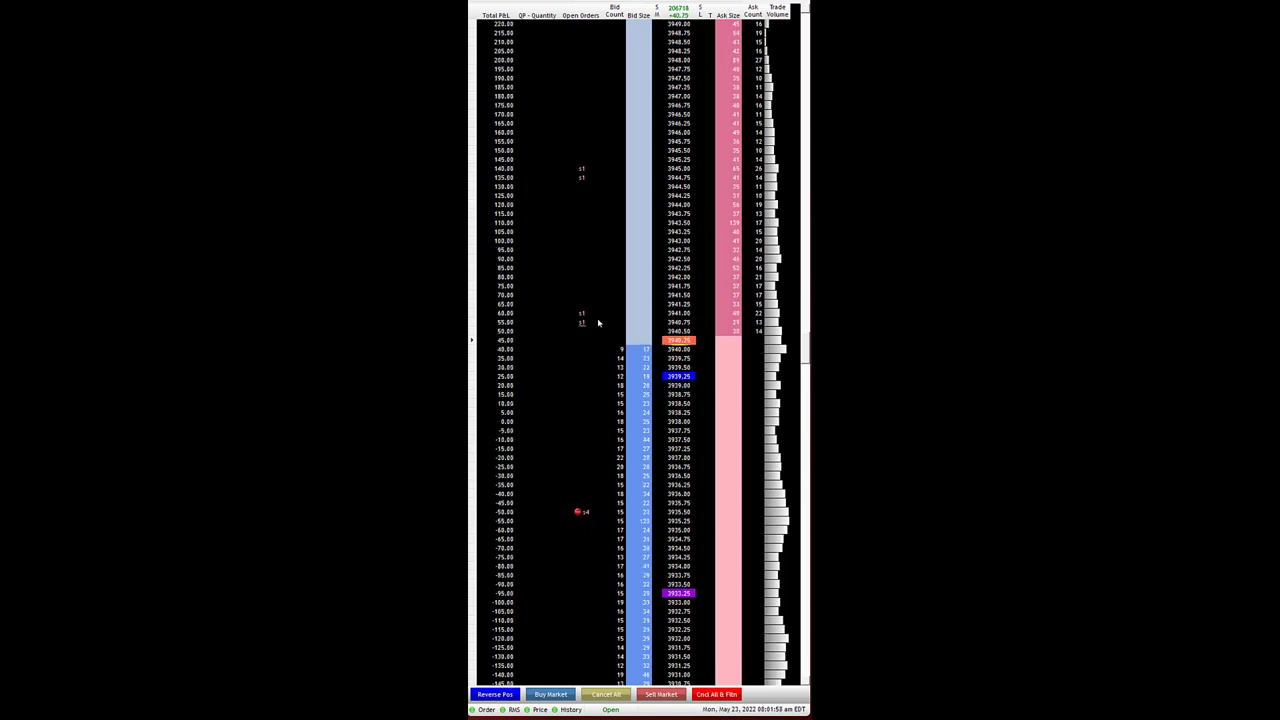
# Lower the 3940.75 sell limit order to 3940.50, and bring the 3941.00 order down to 3940.50 and on to 3940.25
pyautogui.moveTo(586, 324); pyautogui.dragTo(586, 331)
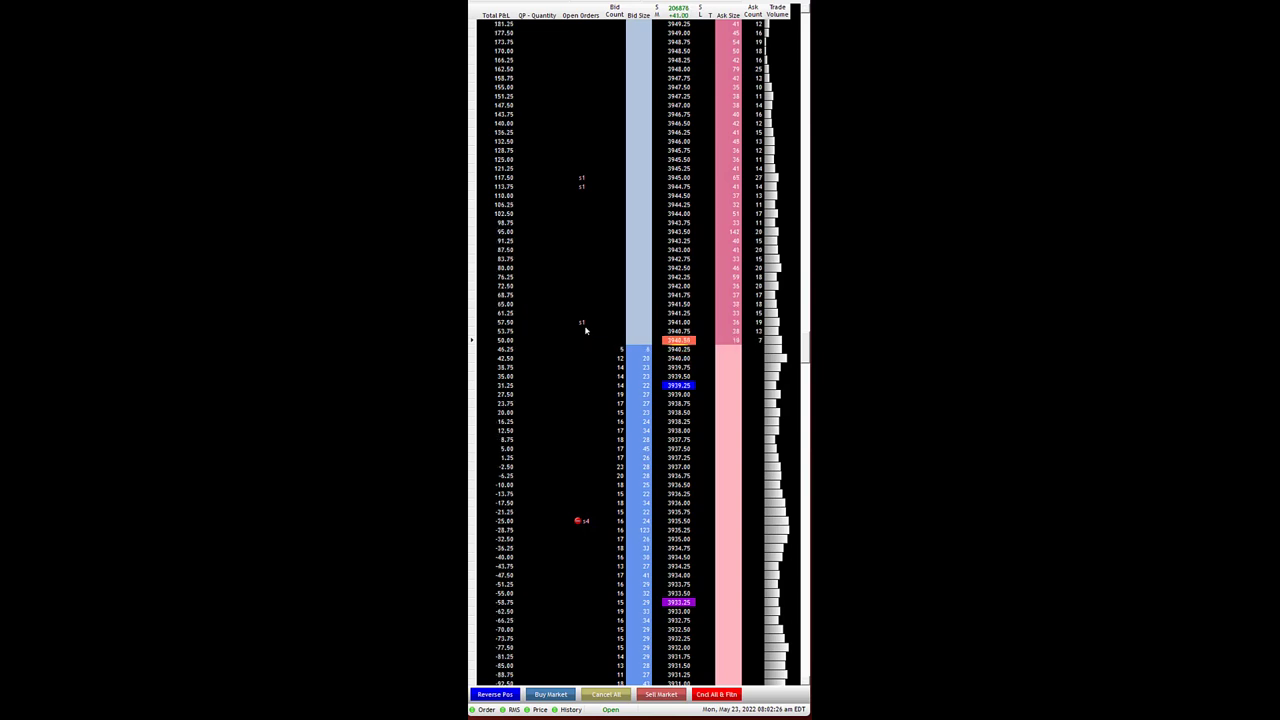
pyautogui.moveTo(584, 326); pyautogui.dragTo(590, 345)
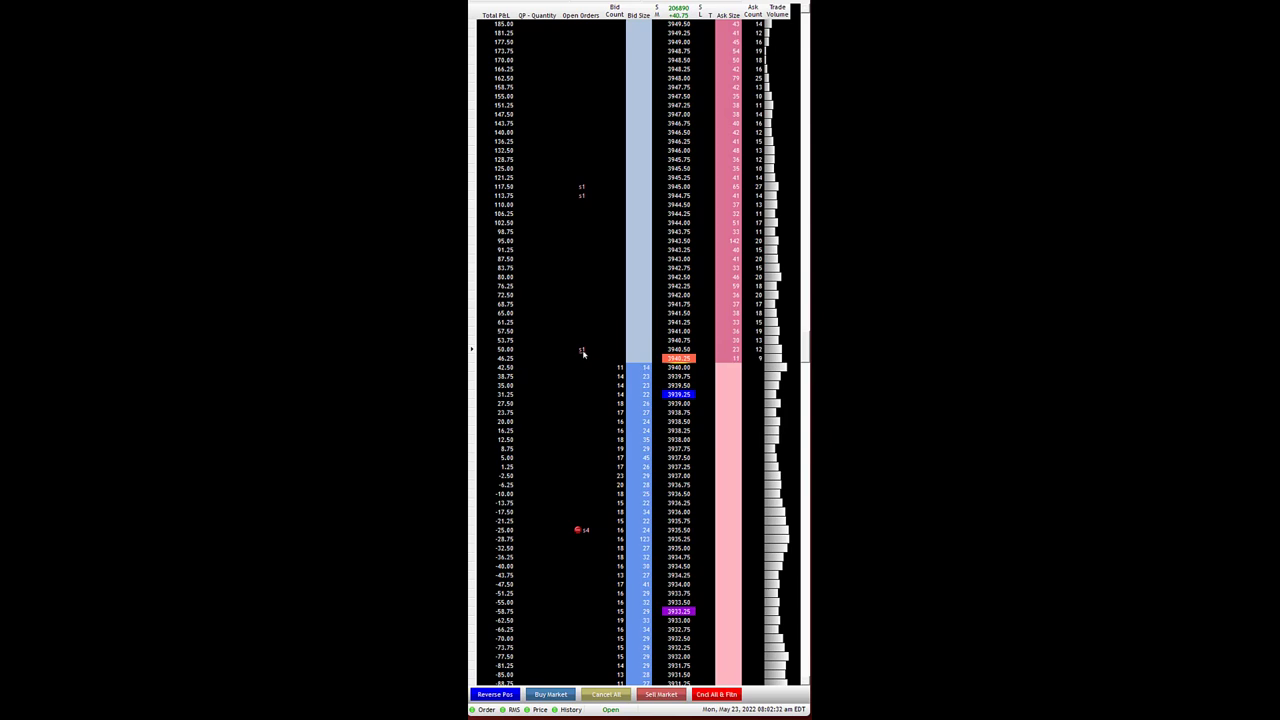
pyautogui.moveTo(583, 353); pyautogui.dragTo(583, 359)
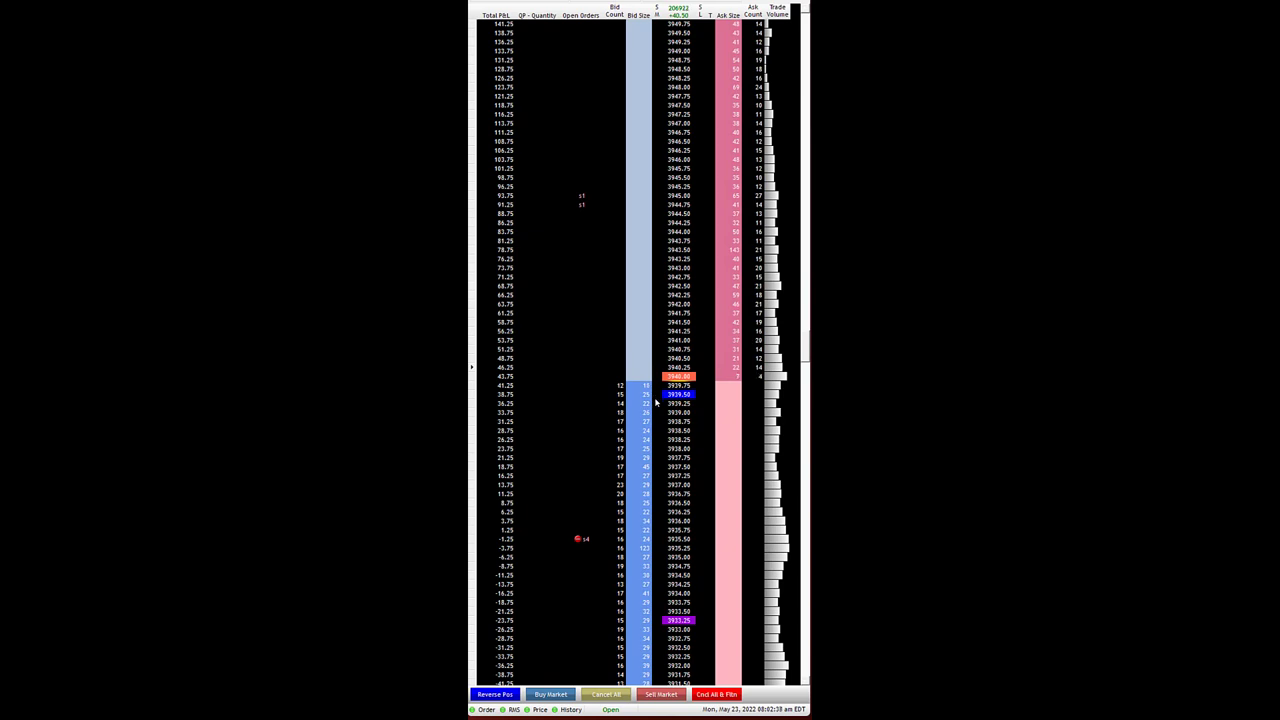
# Cancel the four-lot sell stop order at 3935.50
pyautogui.click(580, 530)
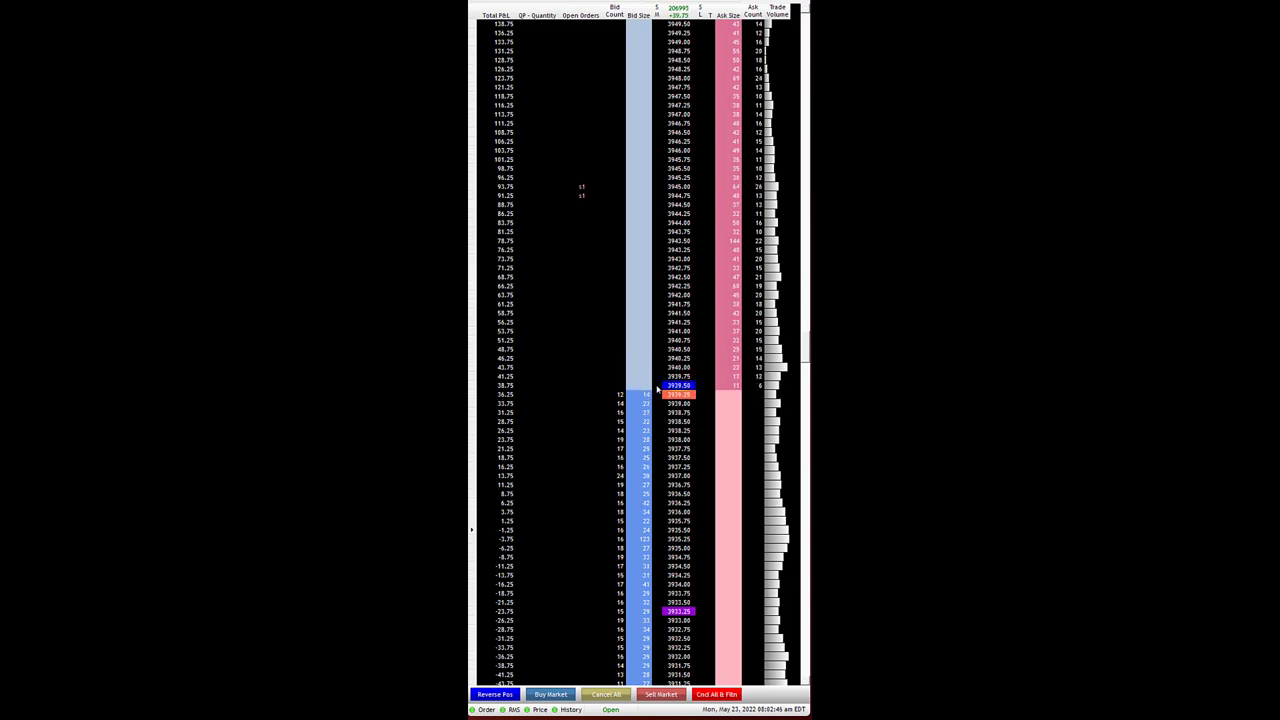
pyautogui.scroll(-2, 670, 360)
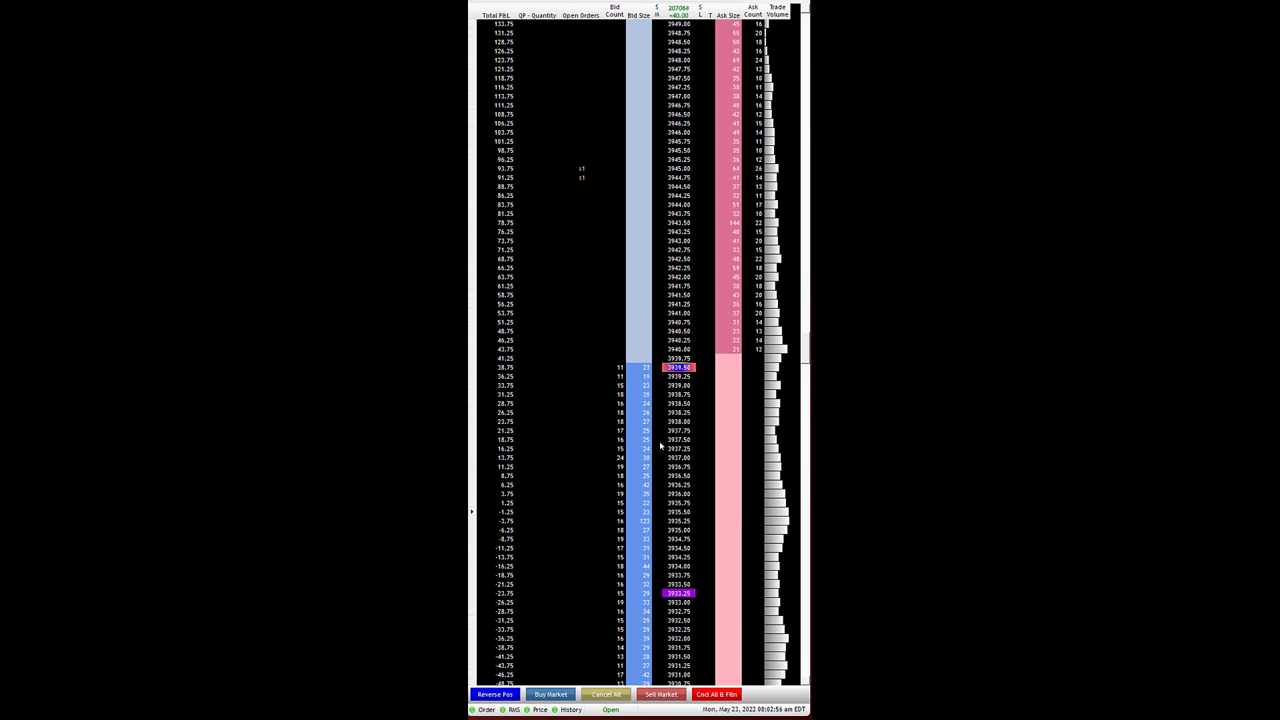
# Replace the sell limit orders at 3944.75 and 3945.00 with a one-lot sell stop order at 3940.00
pyautogui.scroll(1, 660, 490)
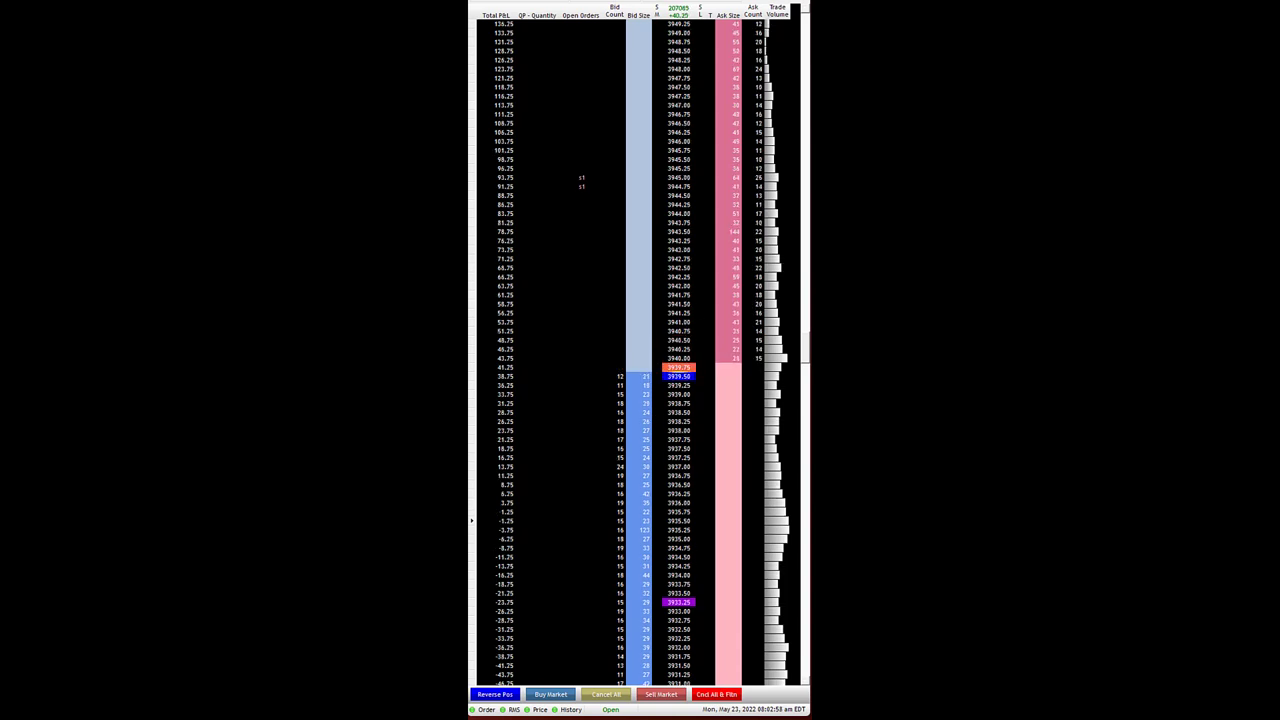
pyautogui.scroll(-1, 730, 684)
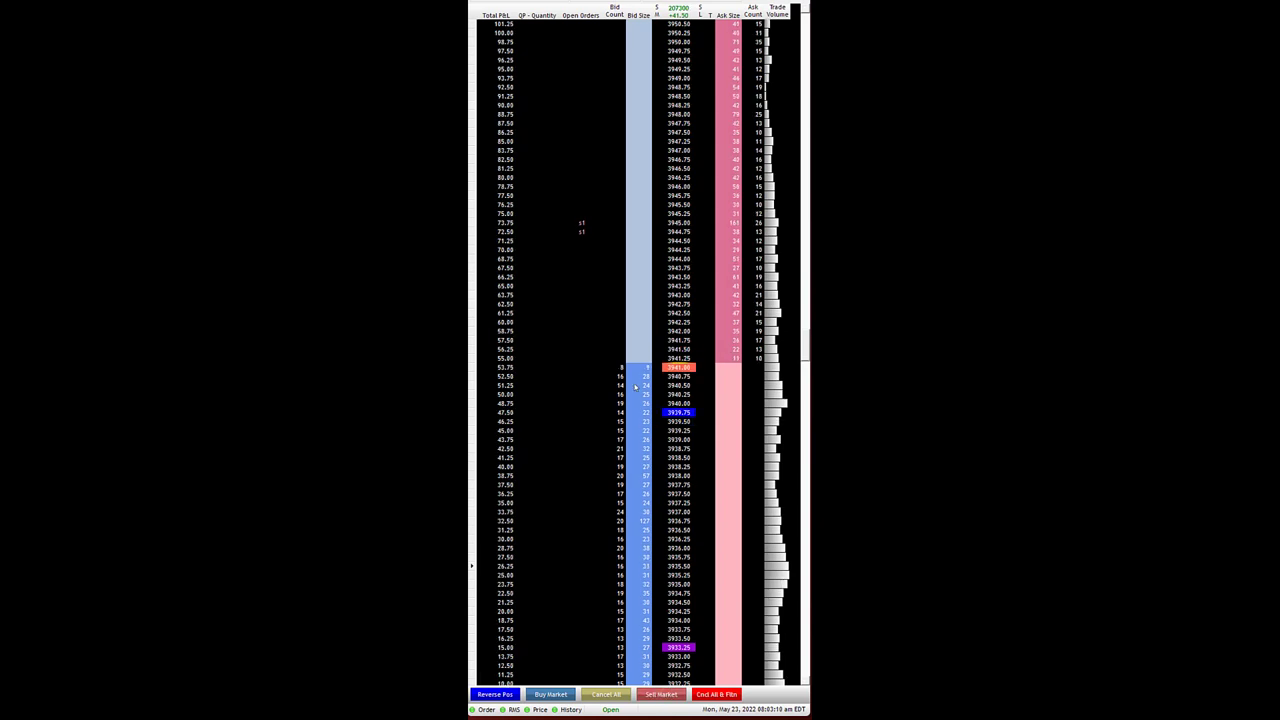
pyautogui.click(584, 231)
pyautogui.click(580, 412)
pyautogui.click(580, 224)
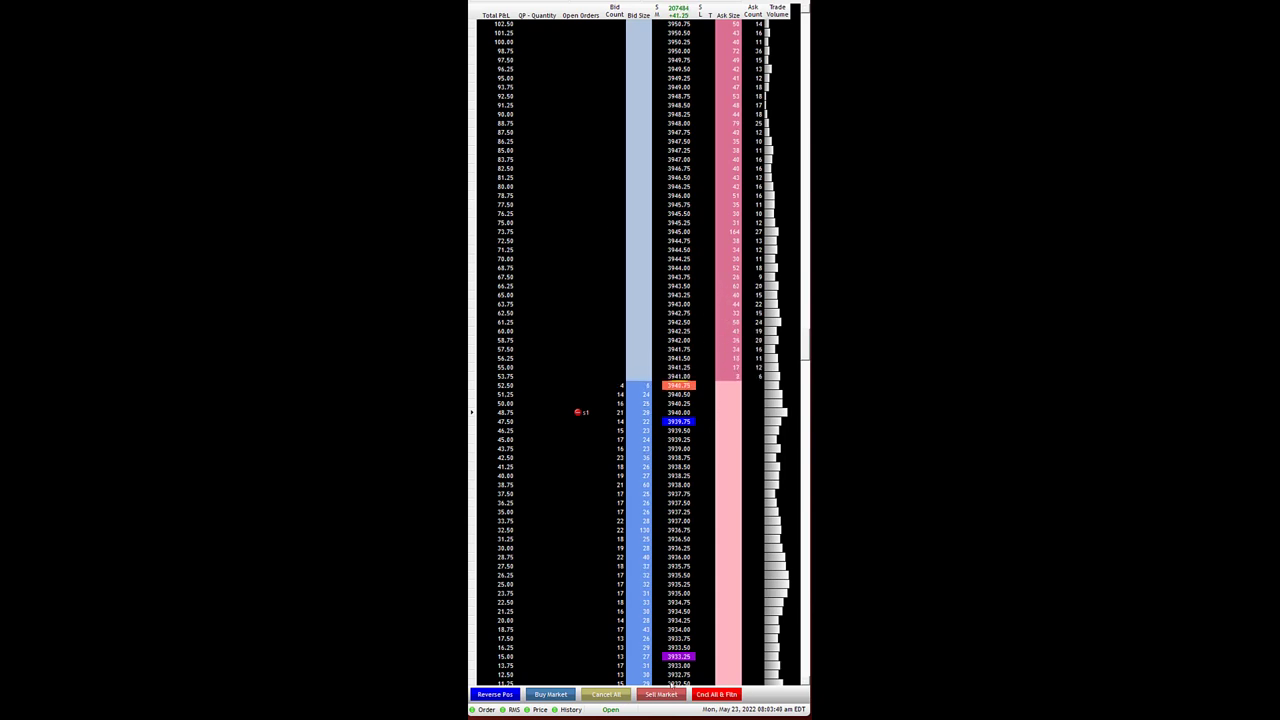
# Cancel all orders and flatten the position, and place a one-lot sell limit order at 3945.00
pyautogui.click(714, 694)
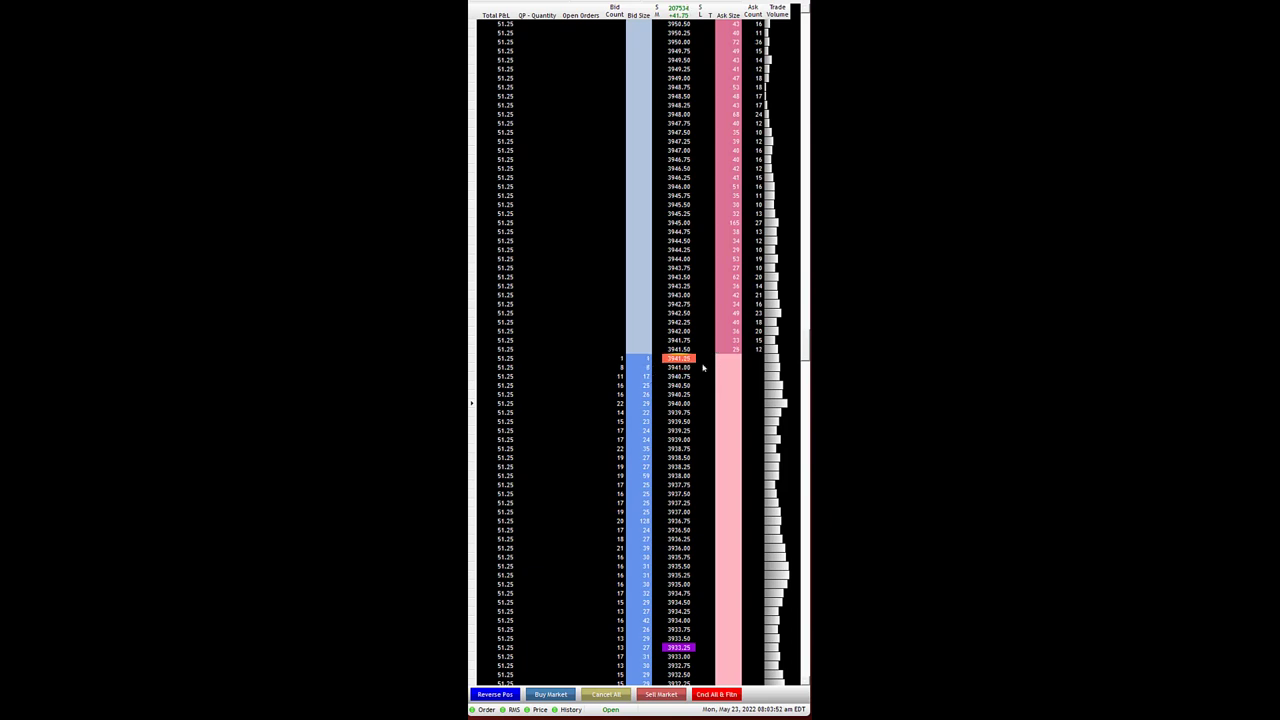
pyautogui.scroll(1, 683, 232)
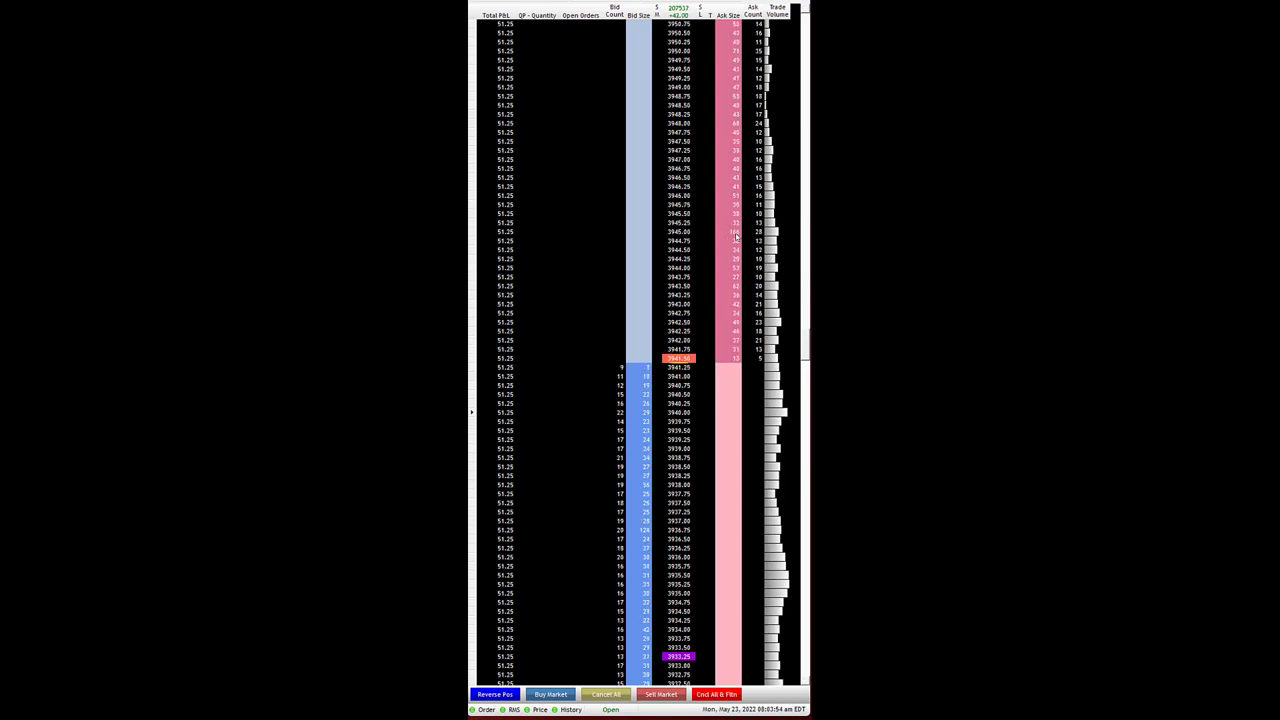
pyautogui.click(717, 232)
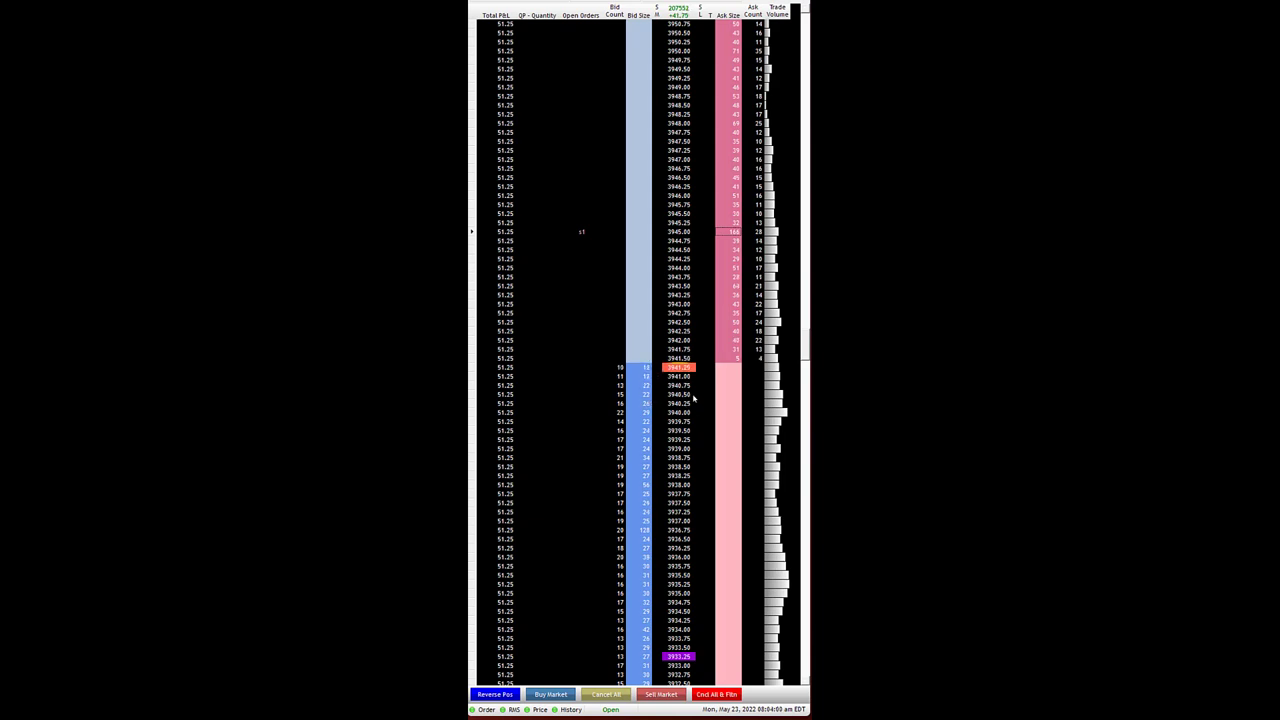
# Sell two contracts at market and place a two-lot buy limit order at 3942.25, raising it to 3942.50
pyautogui.scroll(1, 660, 380)
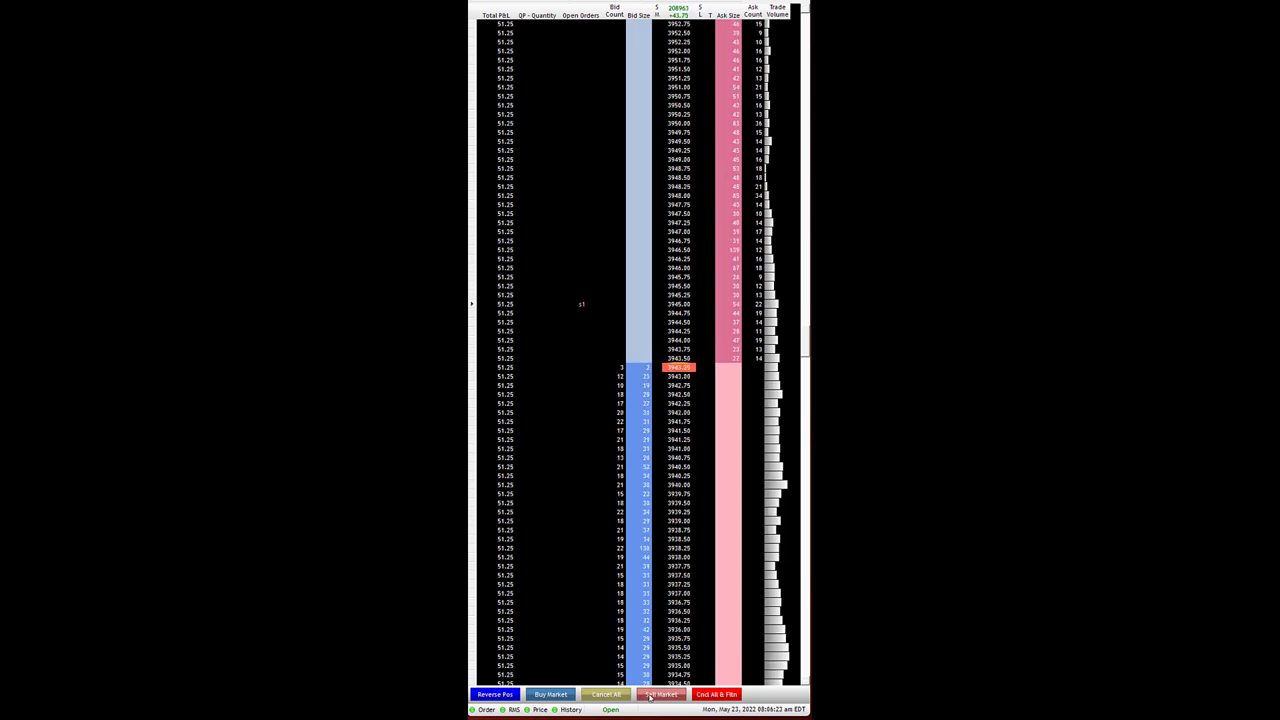
pyautogui.click(650, 695)
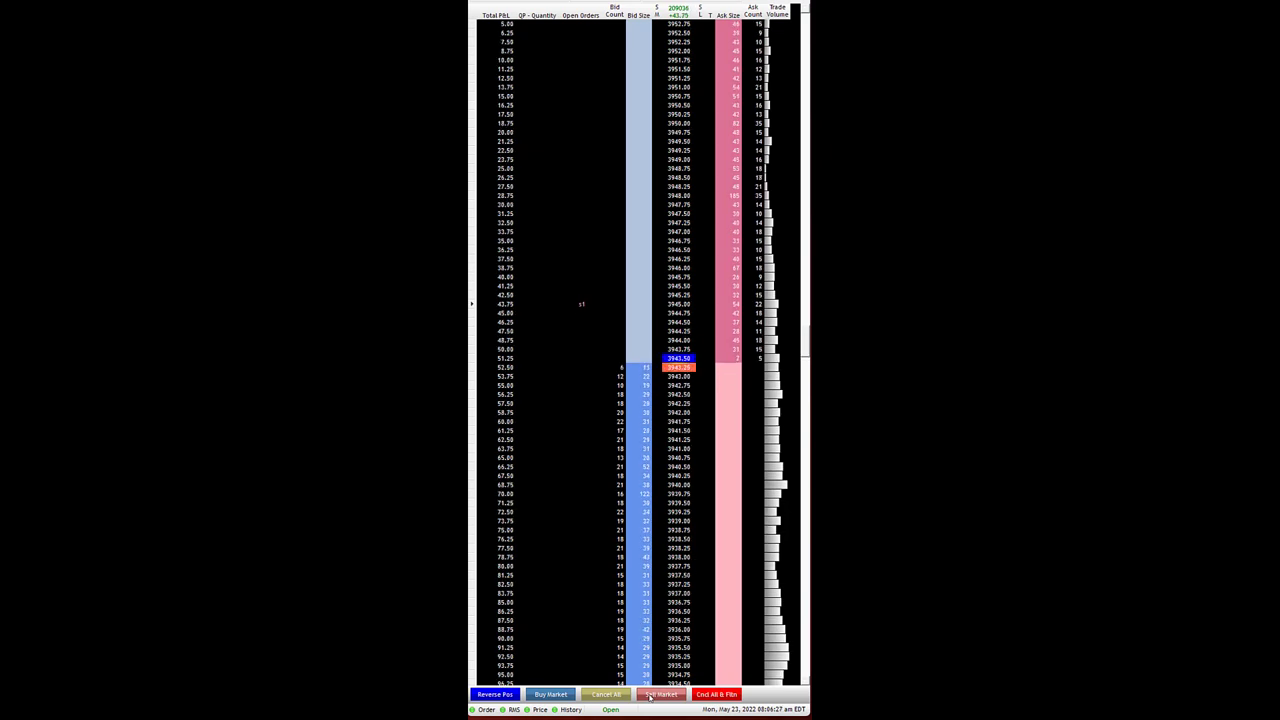
pyautogui.click(650, 695)
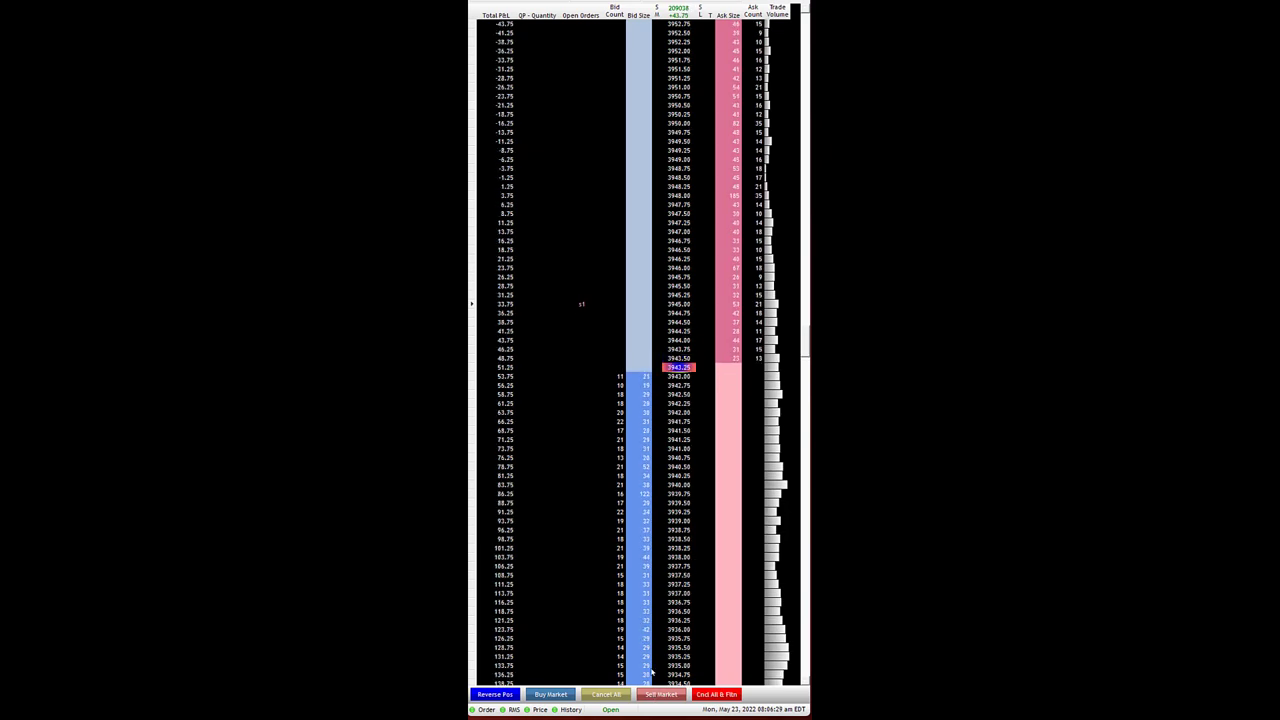
pyautogui.click(641, 404)
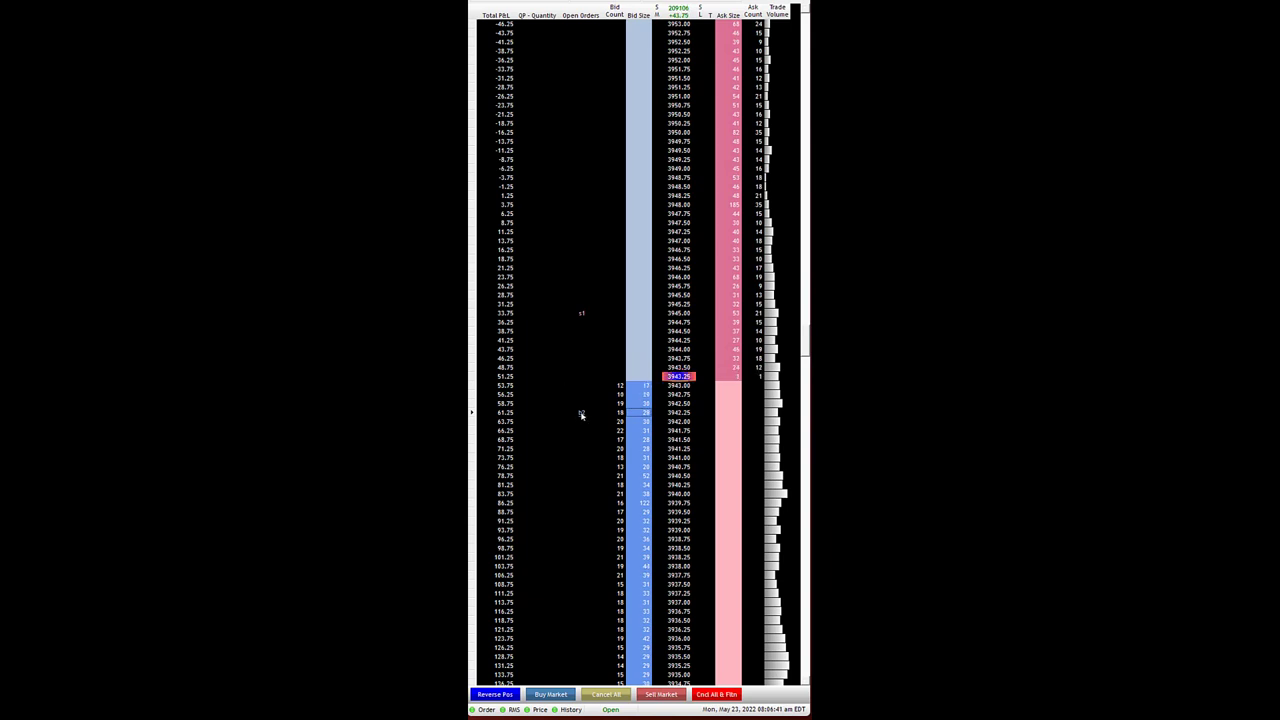
pyautogui.moveTo(582, 414); pyautogui.dragTo(582, 404)
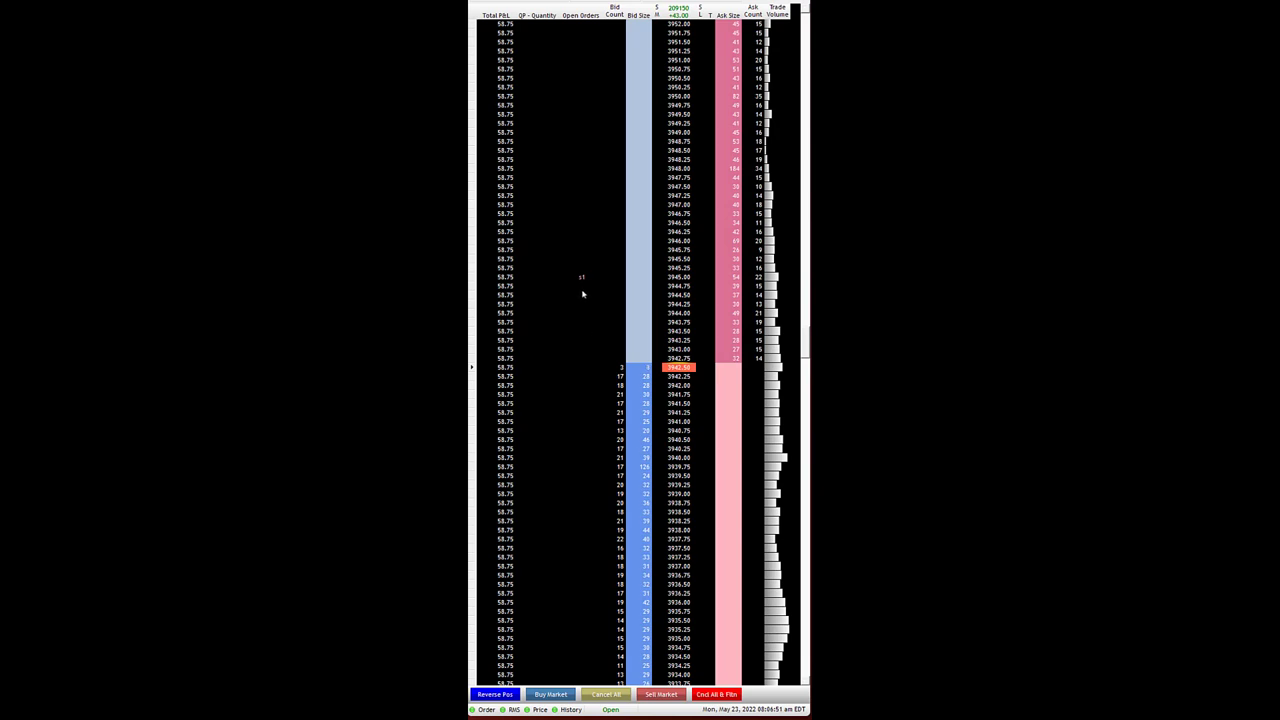
# Replace the 3945.00 sell limit order with a one-lot order at 3945.50 and raise it to 3946.25
pyautogui.click(583, 277)
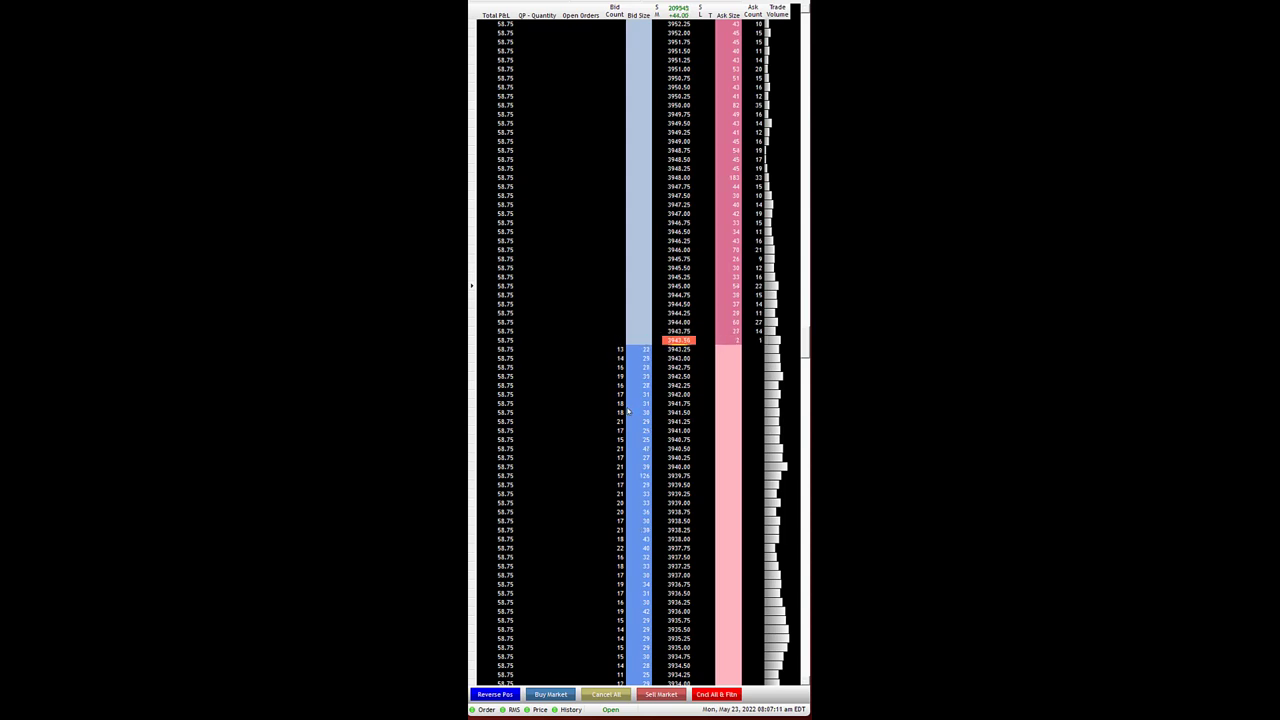
pyautogui.click(739, 297)
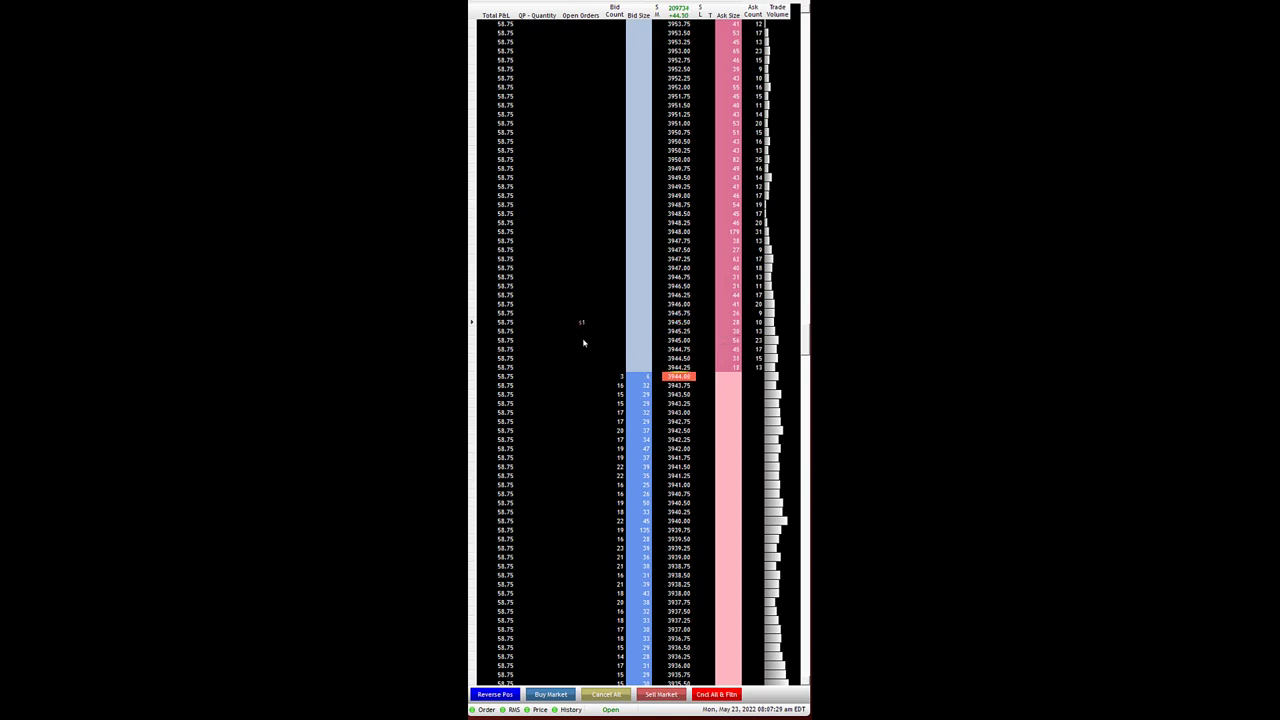
pyautogui.click(585, 315)
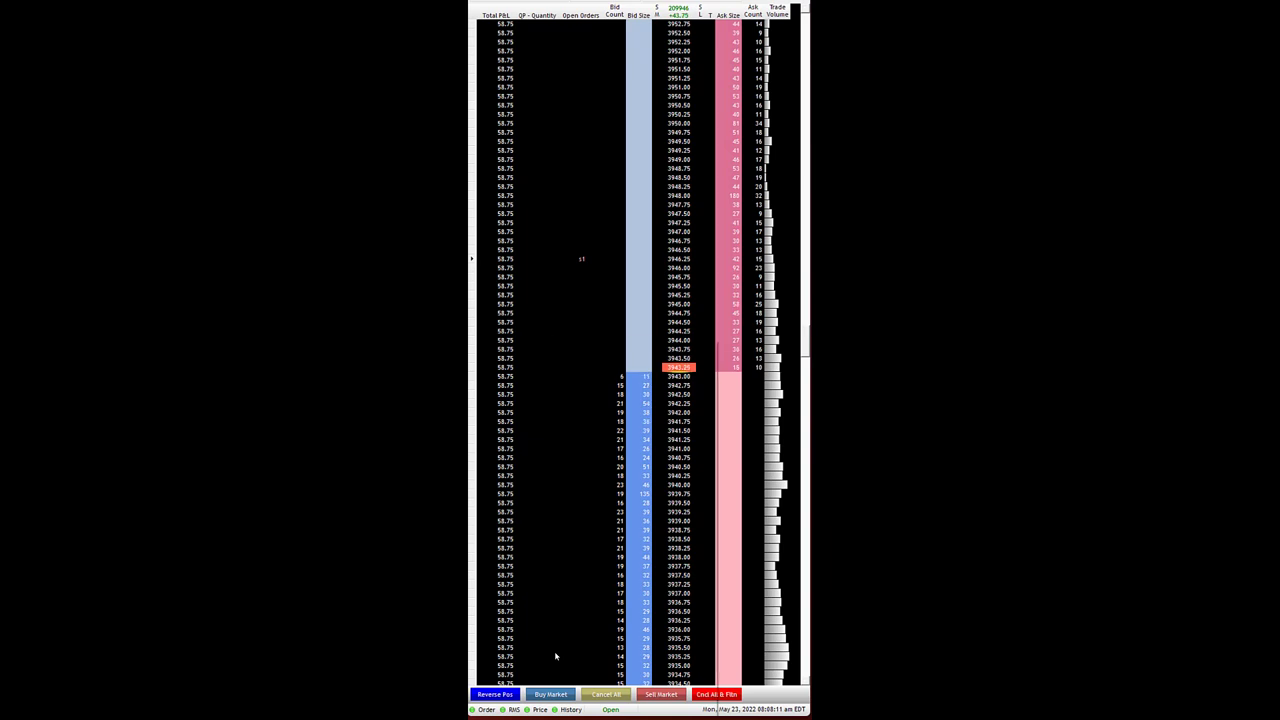
# Place a one-lot buy limit order at 3940.75
pyautogui.rightClick(555, 656)
pyautogui.click(575, 575)
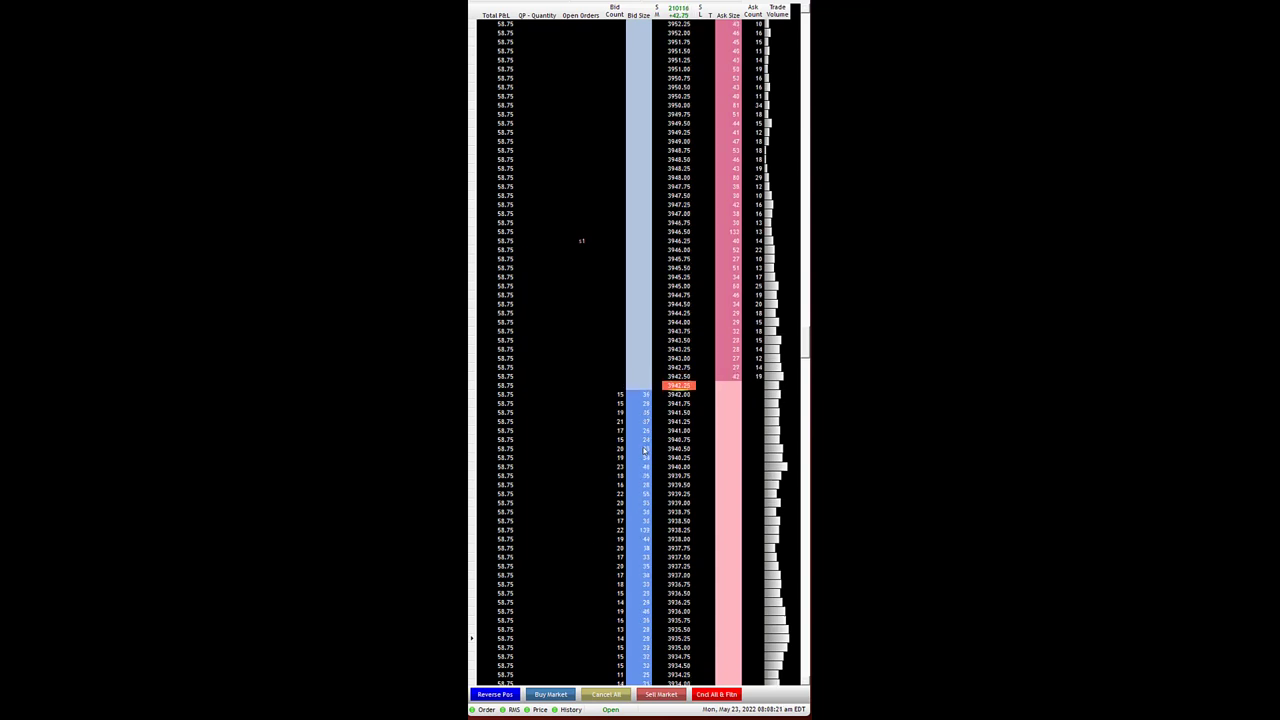
pyautogui.click(644, 440)
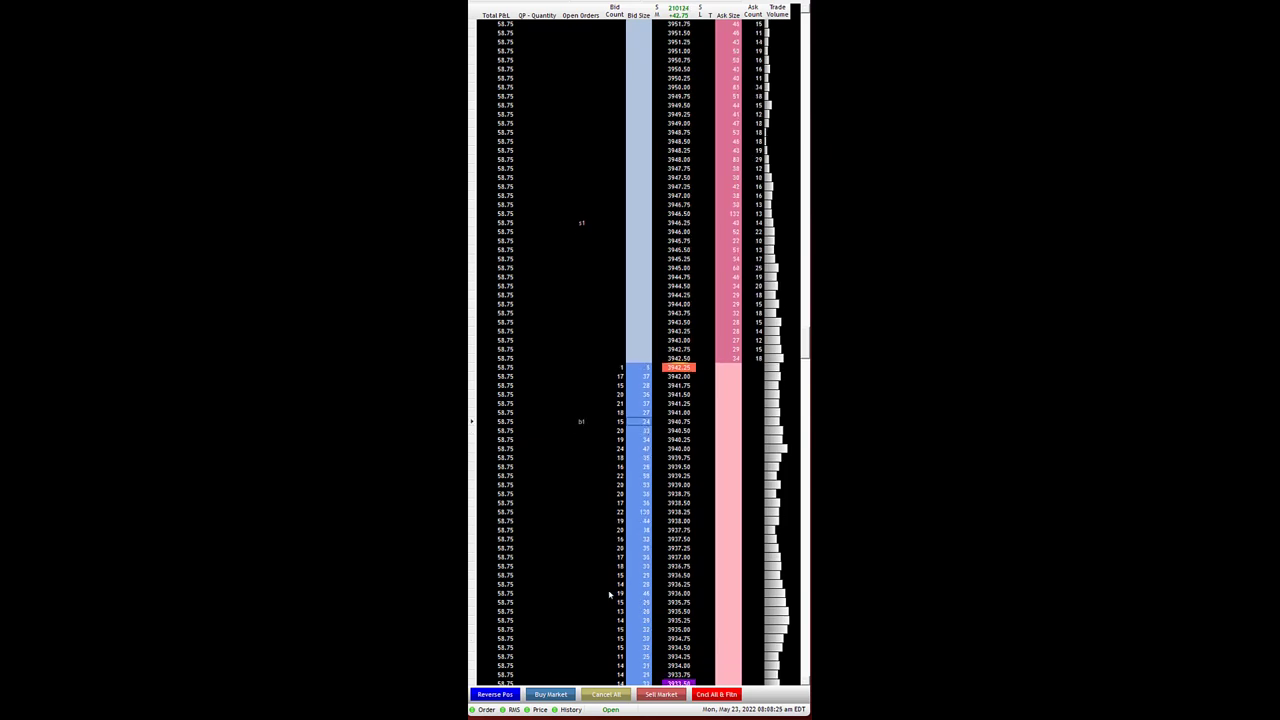
pyautogui.scroll(-1, 609, 595)
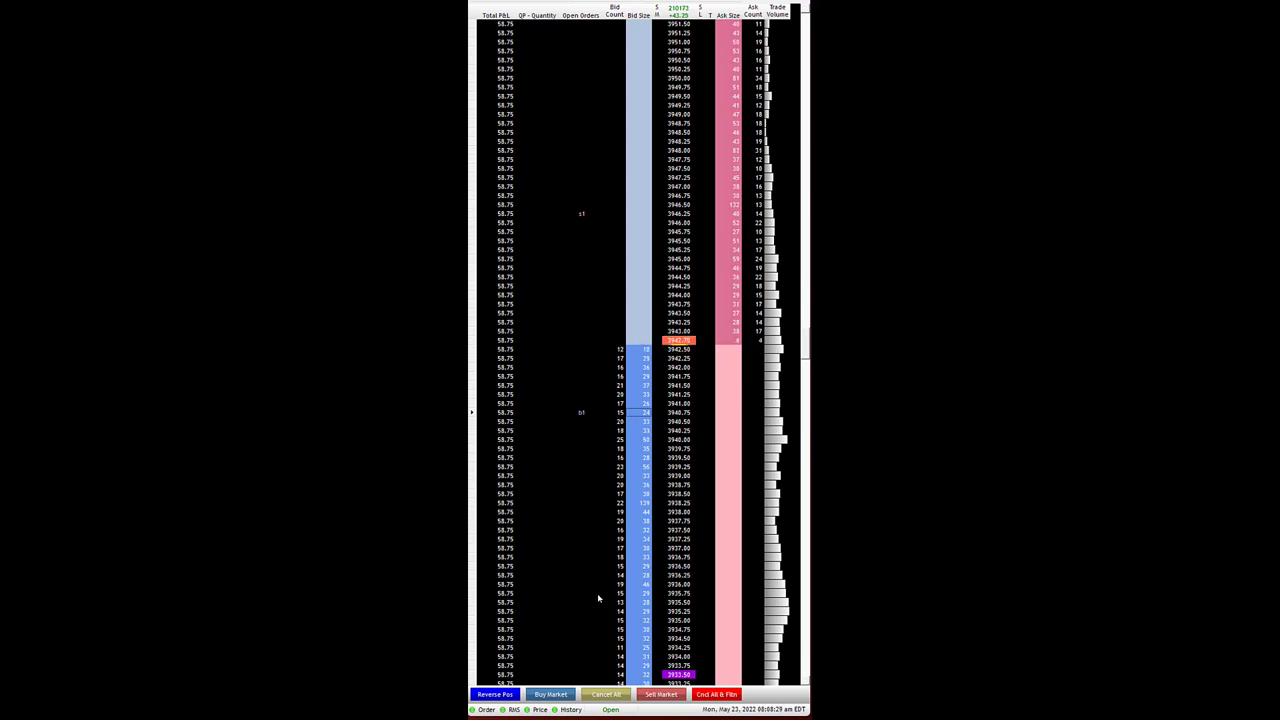
pyautogui.scroll(1, 598, 598)
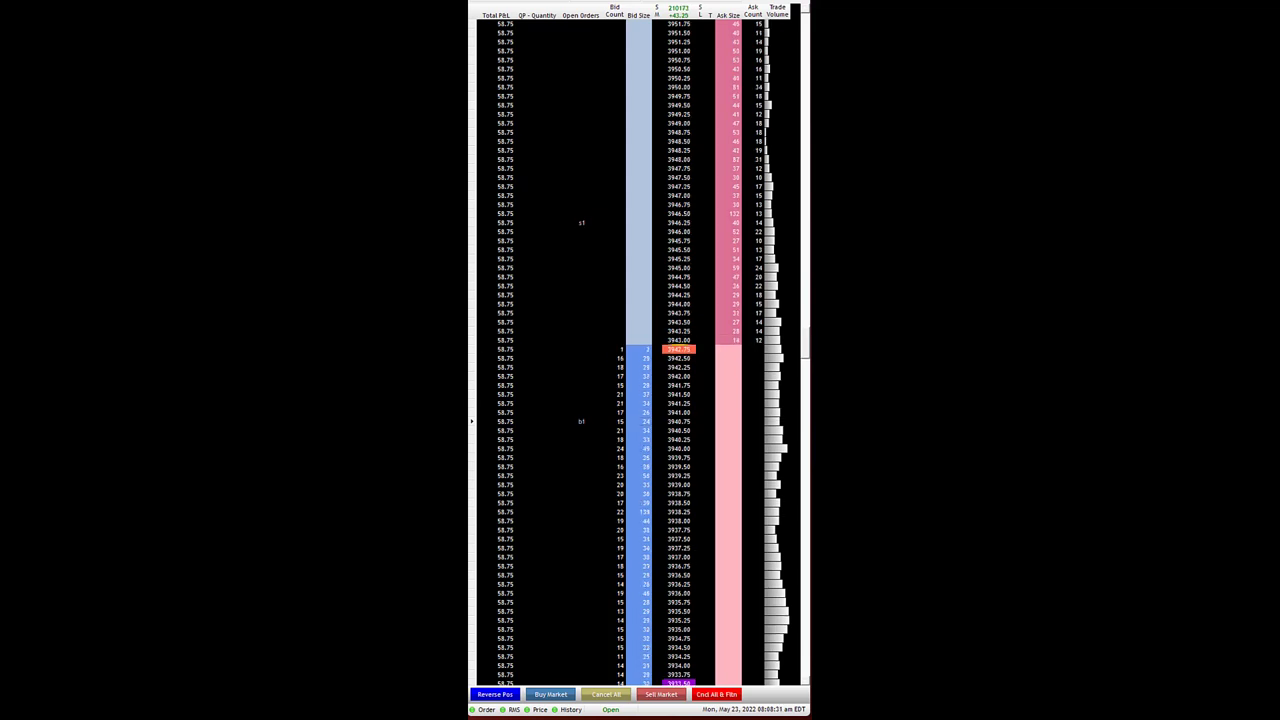
pyautogui.scroll(2, 684, 352)
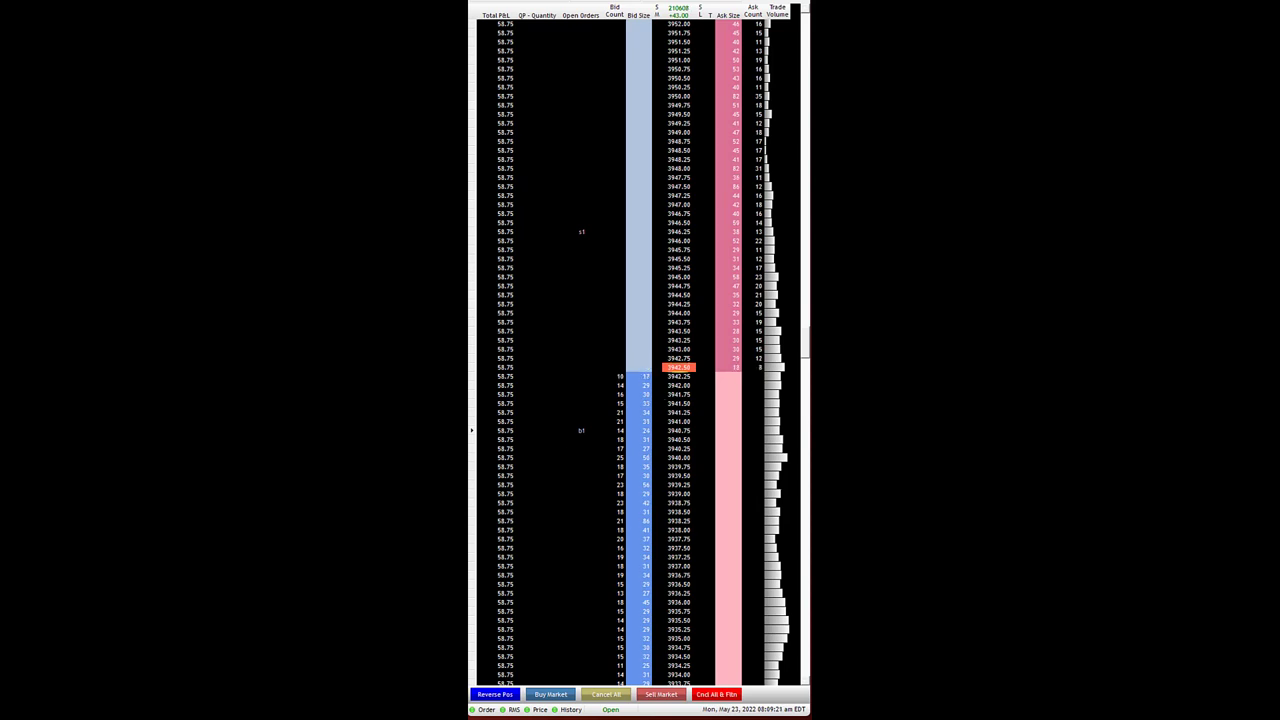
pyautogui.scroll(-1, 640, 350)
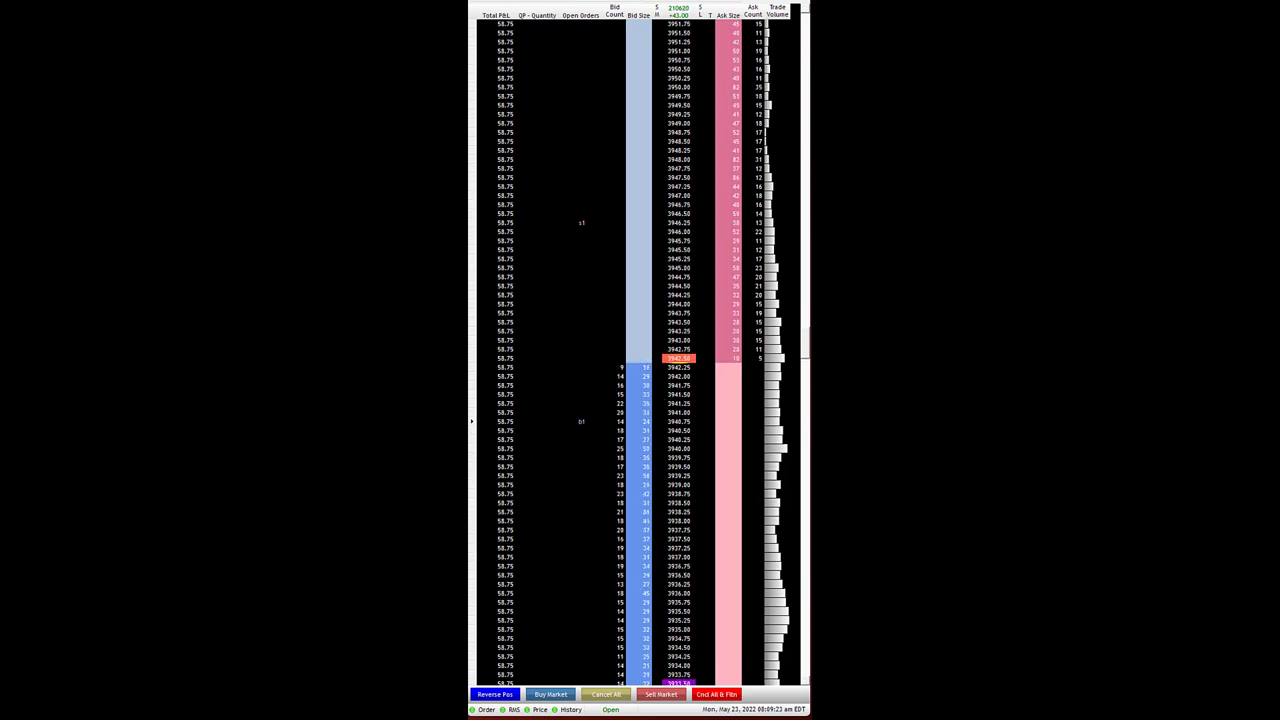
pyautogui.scroll(-3, 594, 515)
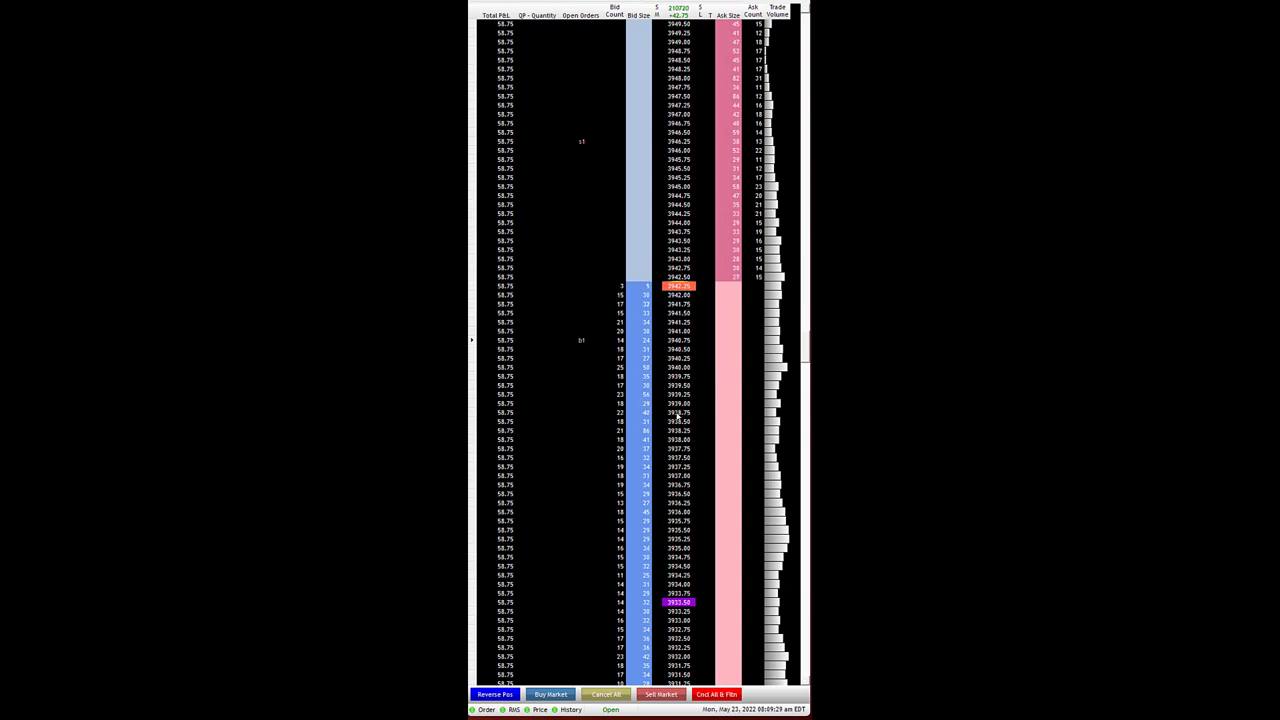
pyautogui.scroll(1, 681, 306)
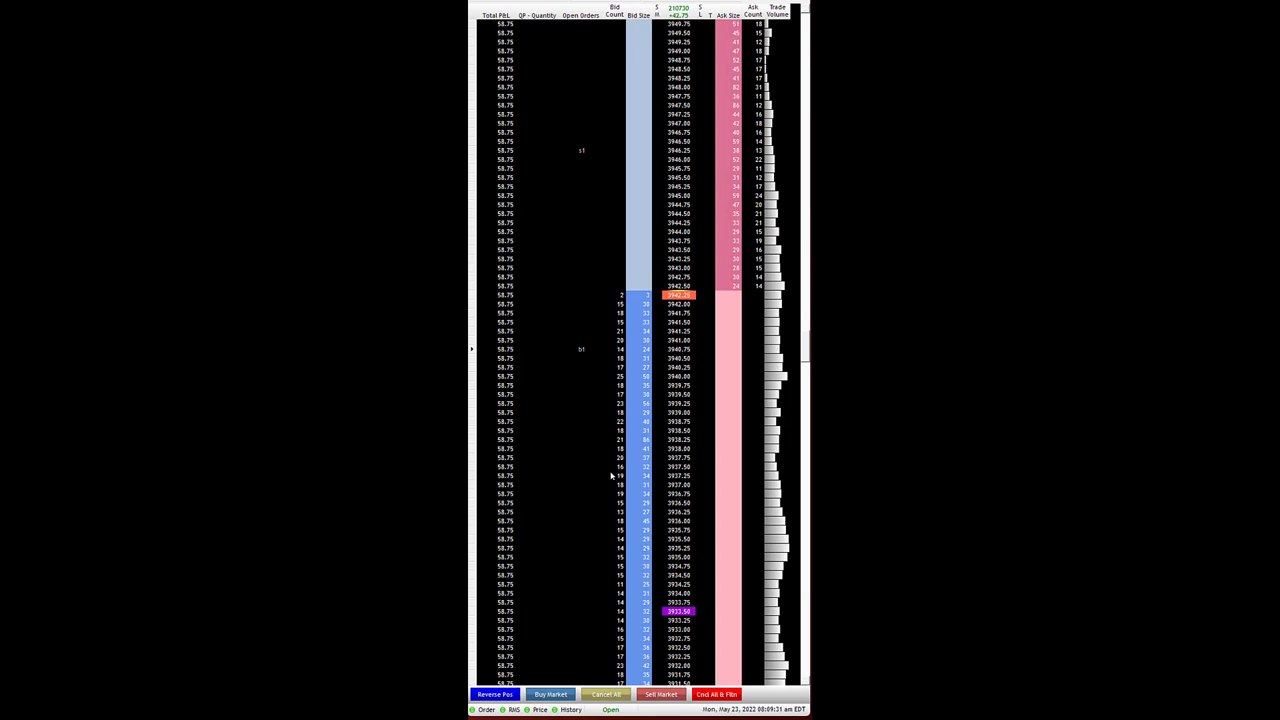
pyautogui.scroll(1, 607, 480)
pyautogui.scroll(2, 605, 480)
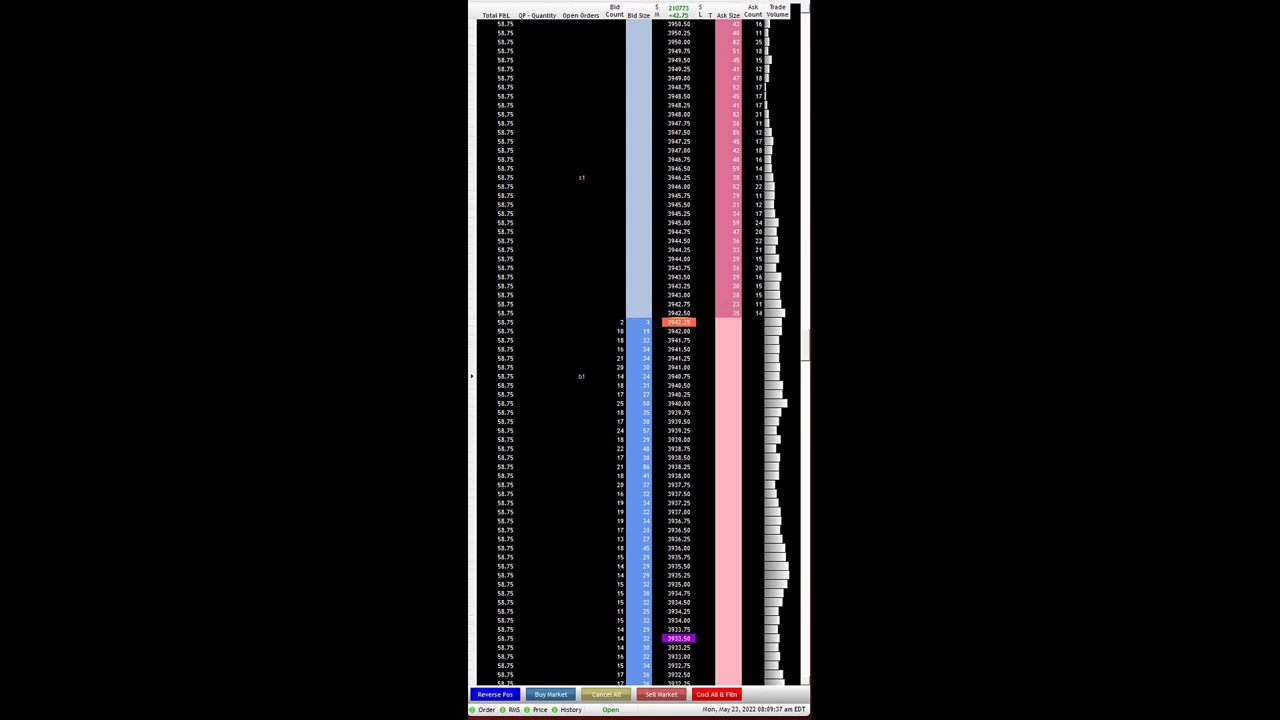
# Buy one contract at market and place a one-lot sell limit order at 3942.00
pyautogui.scroll(1, 586, 420)
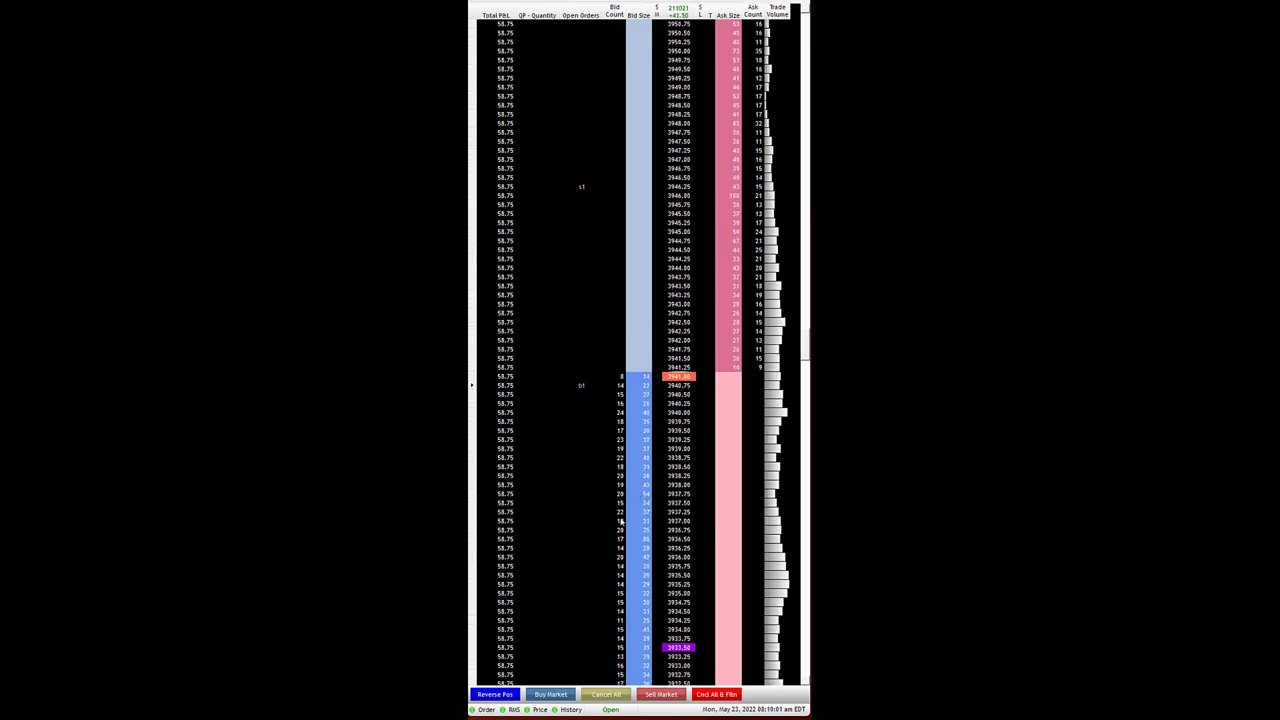
pyautogui.click(551, 694)
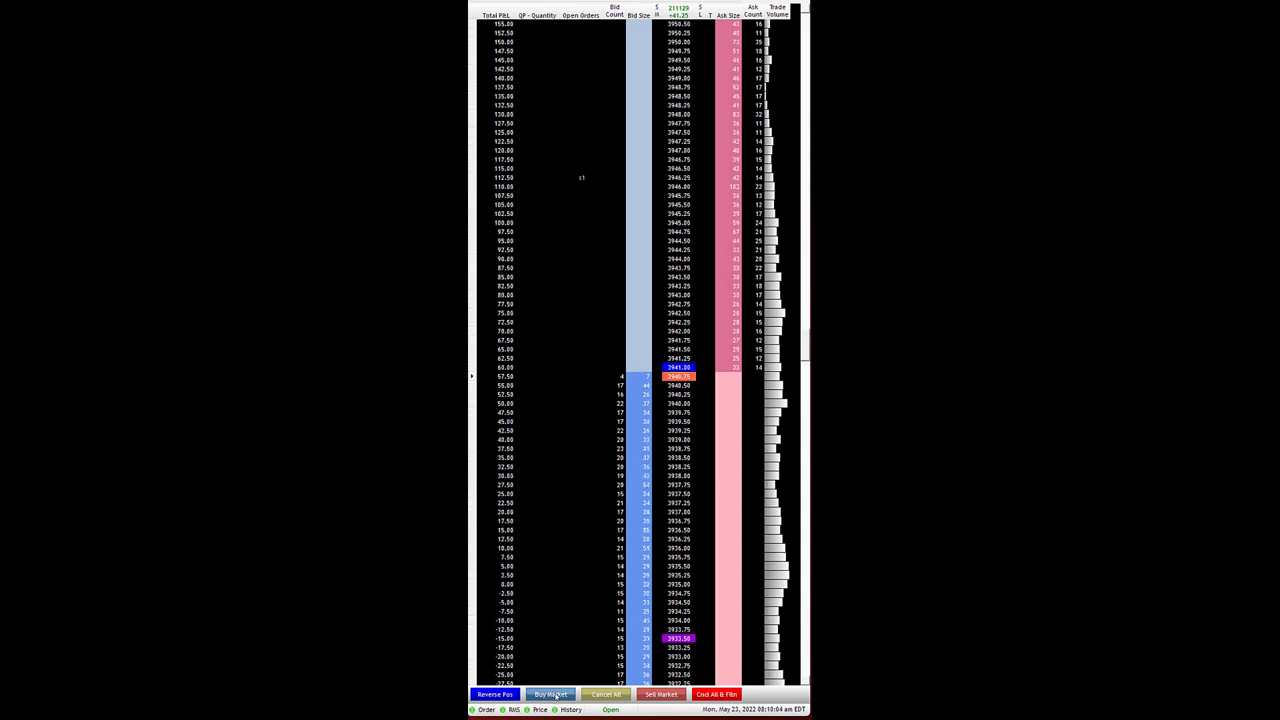
pyautogui.click(730, 331)
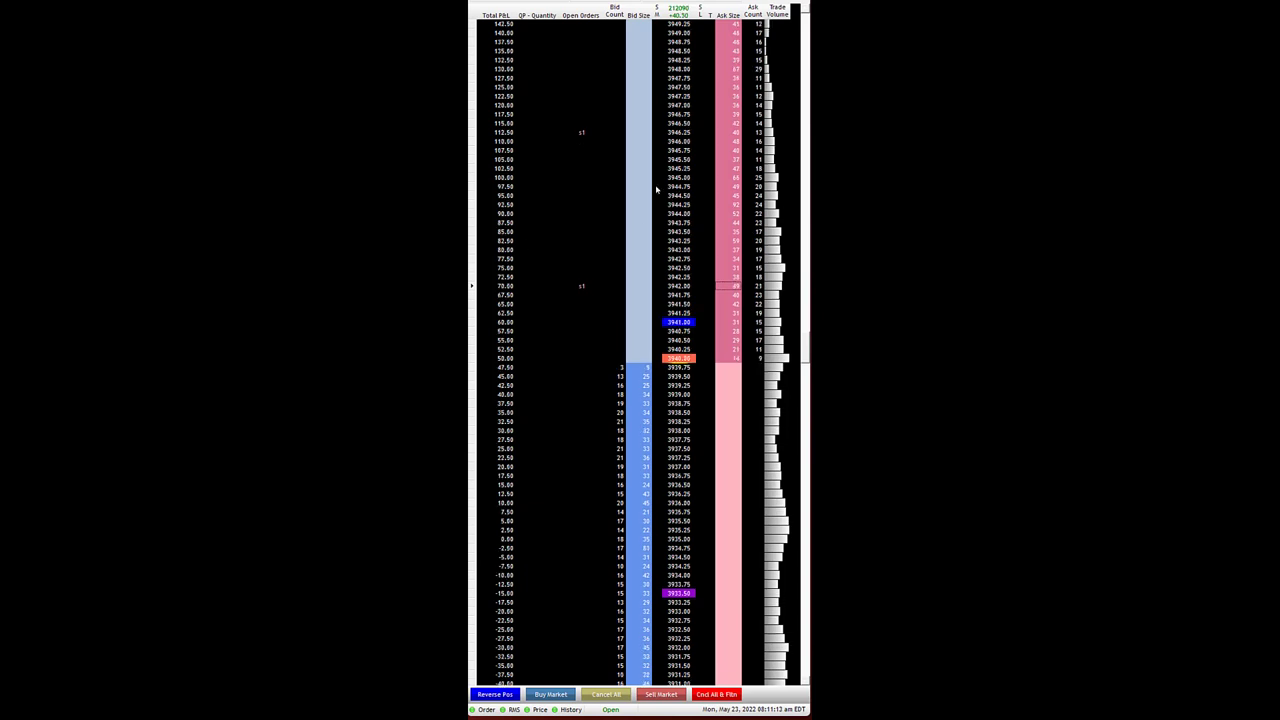
# Lower the 3946.25 sell limit order to 3943.75 and on to 3943.25
pyautogui.click(592, 229)
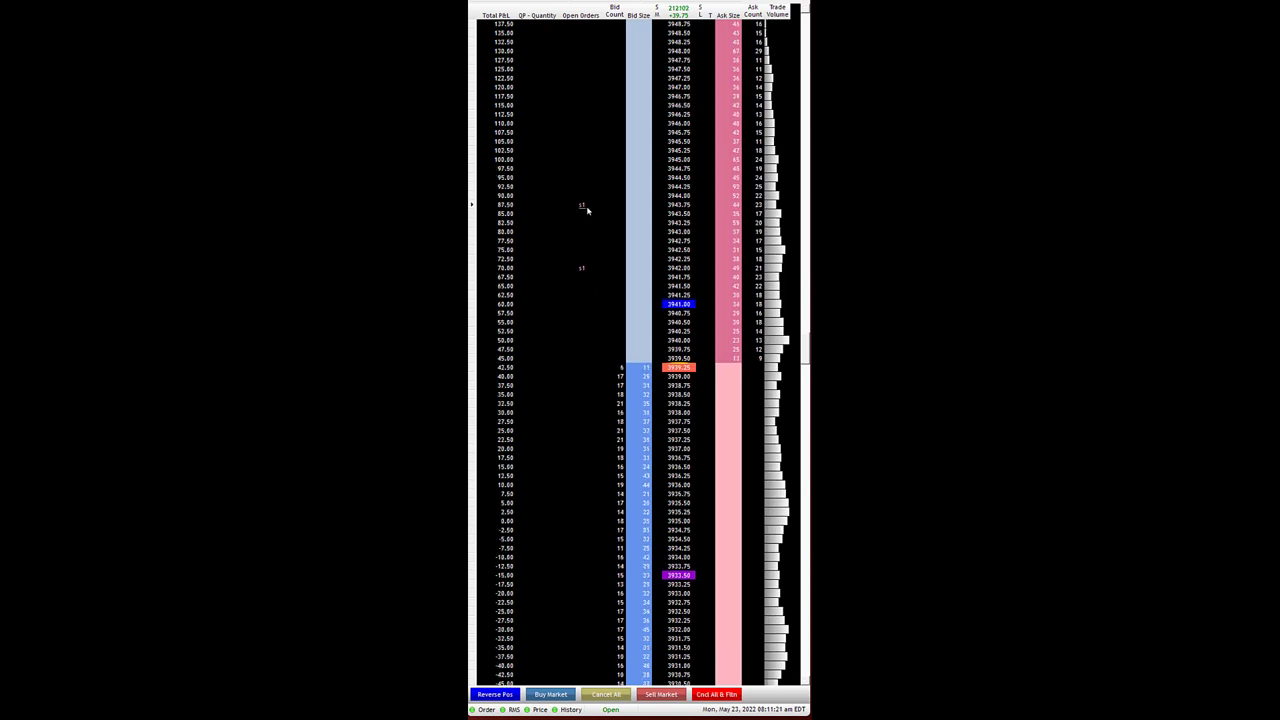
pyautogui.moveTo(587, 210); pyautogui.dragTo(586, 223)
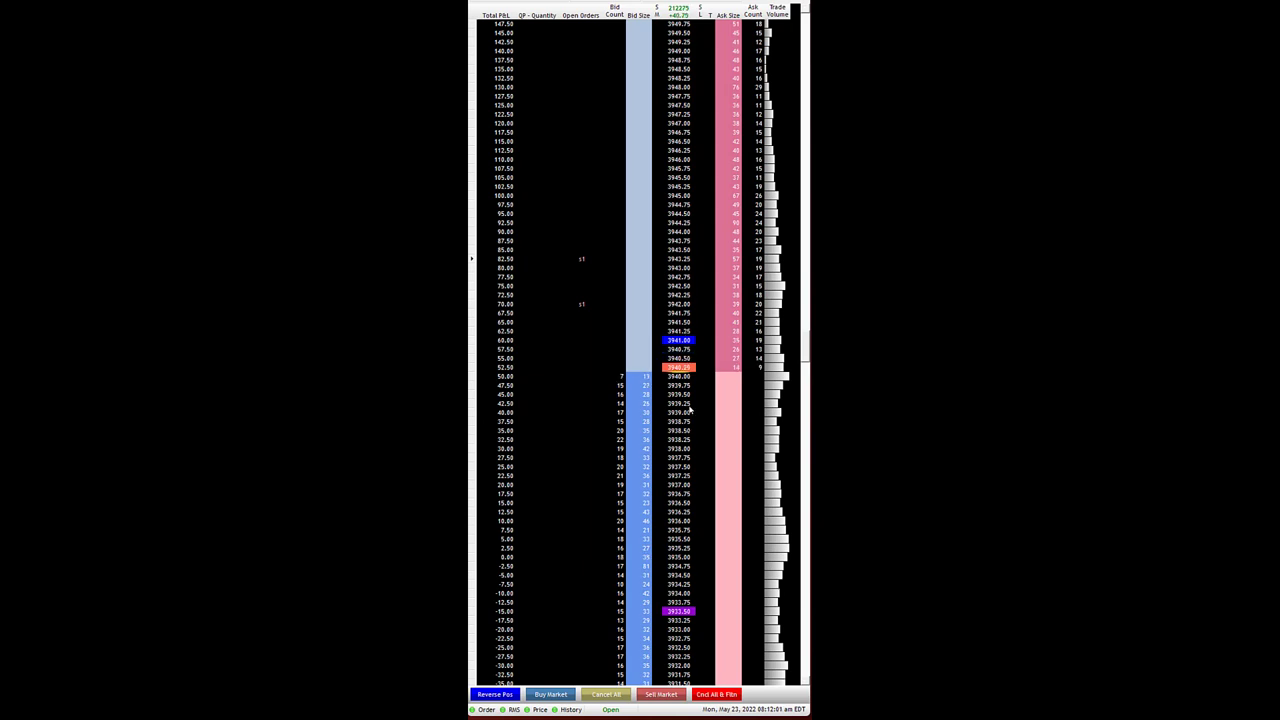
# Lower the 3942.00 sell limit order to 3941.25 and on to 3941.00
pyautogui.scroll(-1, 696, 371)
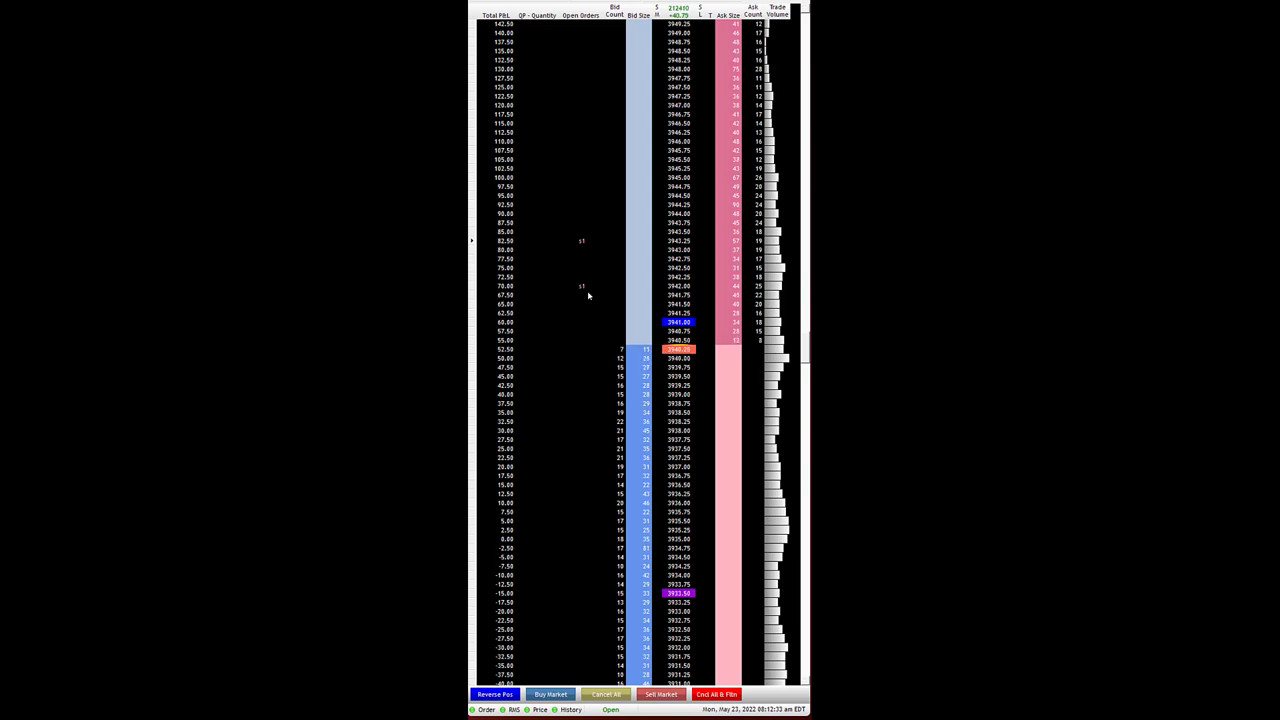
pyautogui.moveTo(586, 289); pyautogui.dragTo(589, 314)
pyautogui.scroll(1, 625, 330)
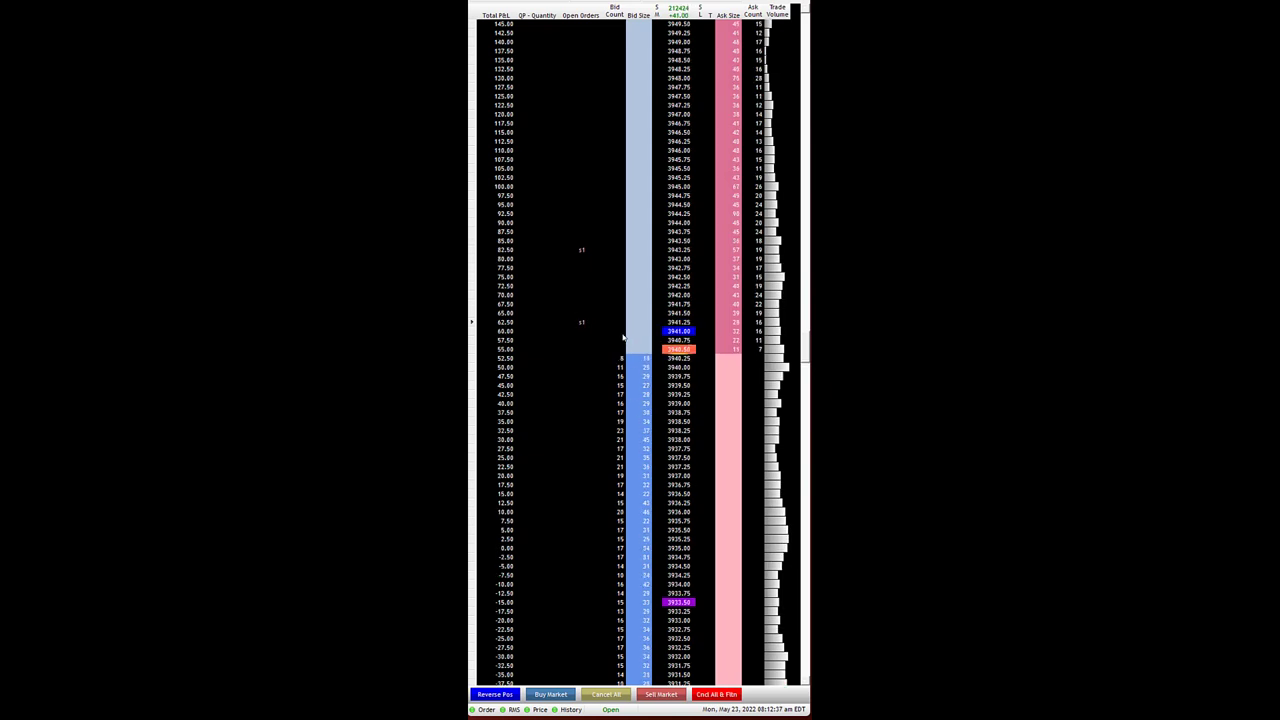
pyautogui.moveTo(592, 326); pyautogui.dragTo(586, 331)
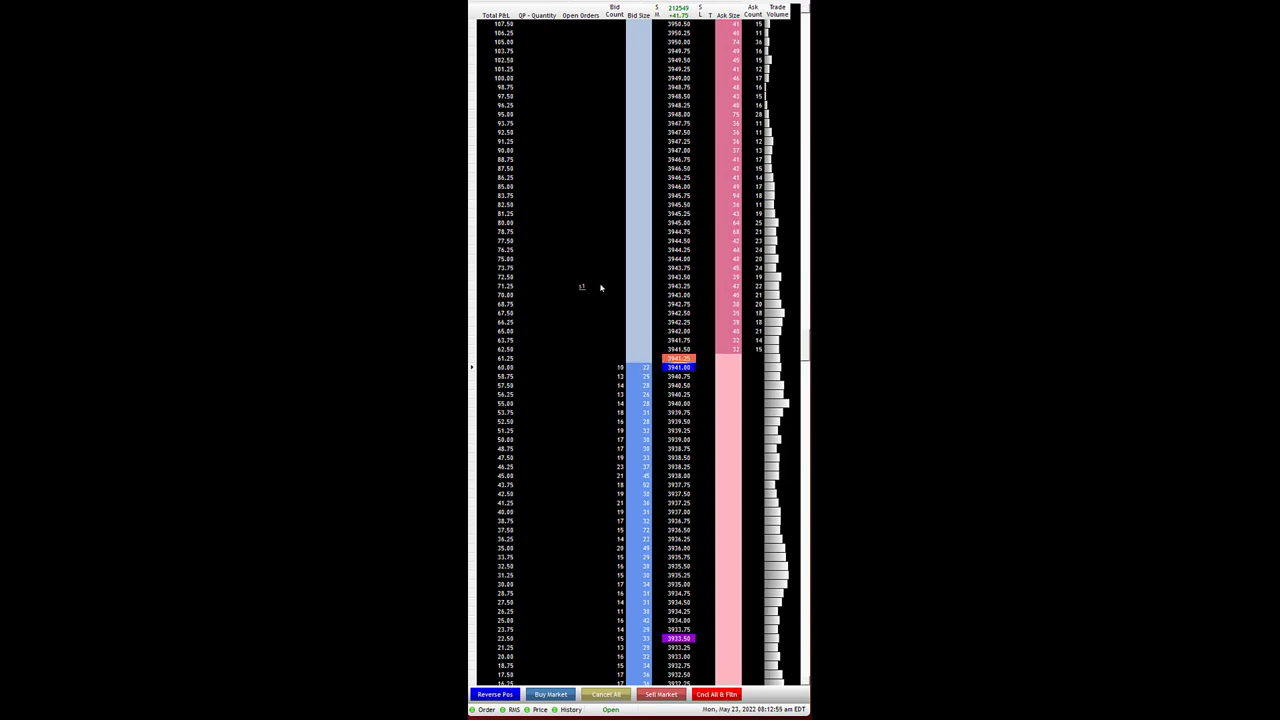
# Raise the 3943.25 sell limit order to 3943.75 and on to 3944.00, and place a one-lot sell stop order at 3941.25
pyautogui.moveTo(589, 277); pyautogui.dragTo(589, 272)
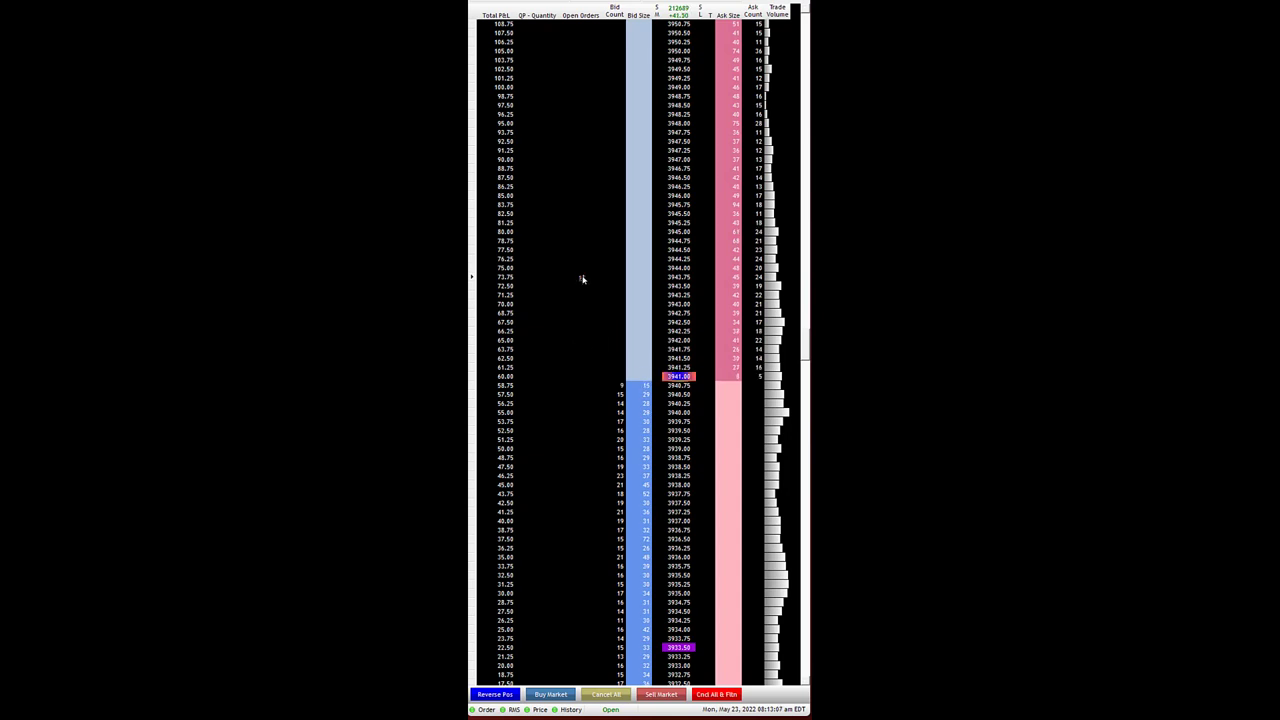
pyautogui.click(582, 276)
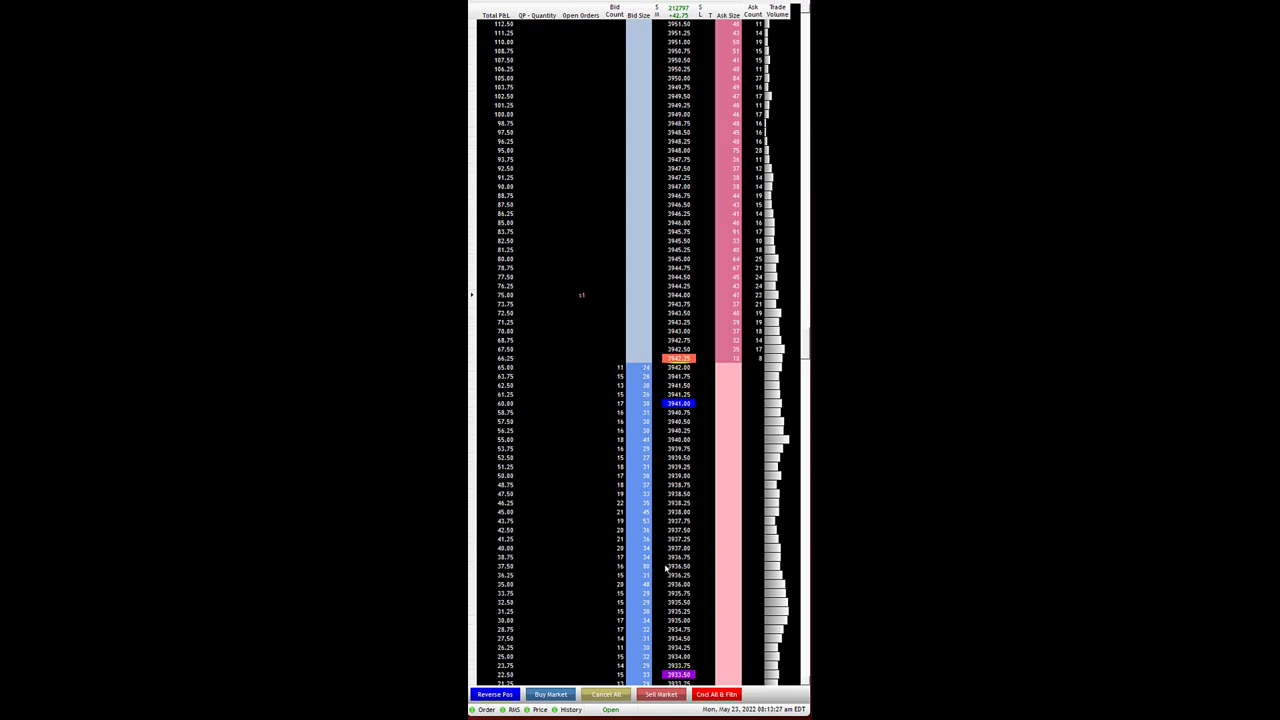
pyautogui.click(663, 395)
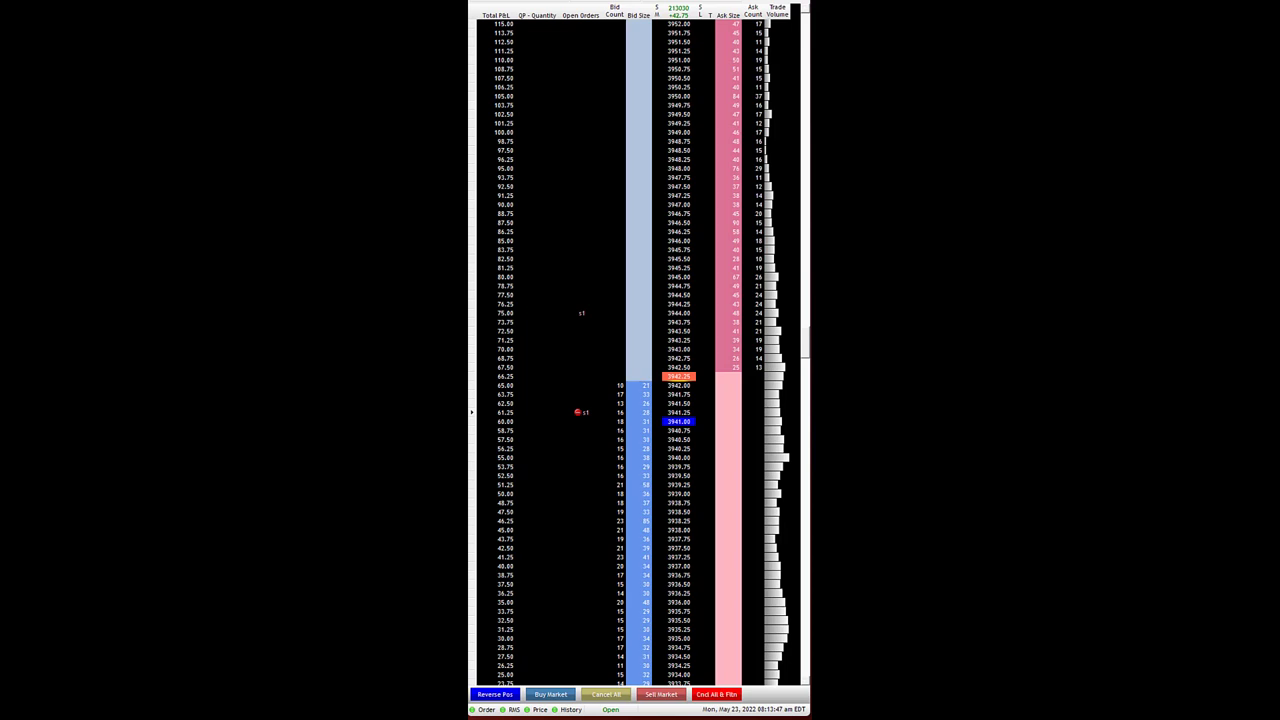
pyautogui.scroll(-2, 542, 317)
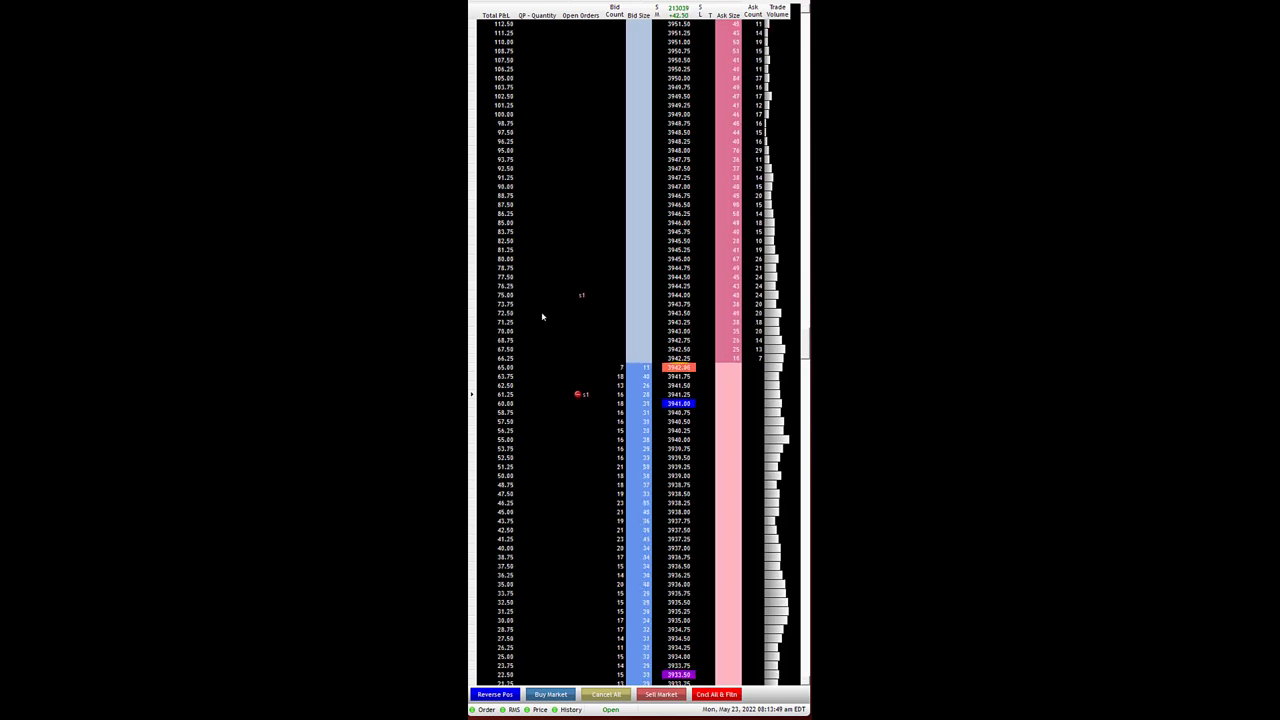
# Lower the 3944.00 sell limit order to 3943.00 and cancel the 3941.25 sell stop order
pyautogui.scroll(1, 542, 317)
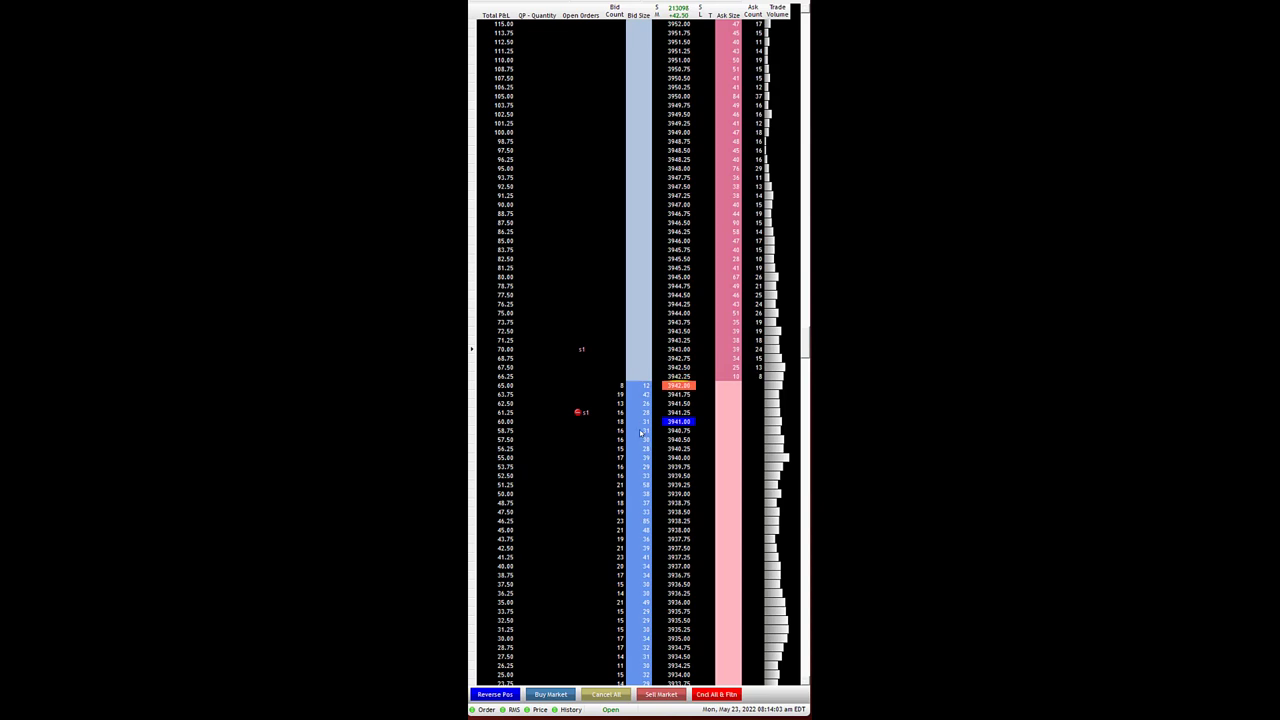
pyautogui.scroll(-2, 675, 560)
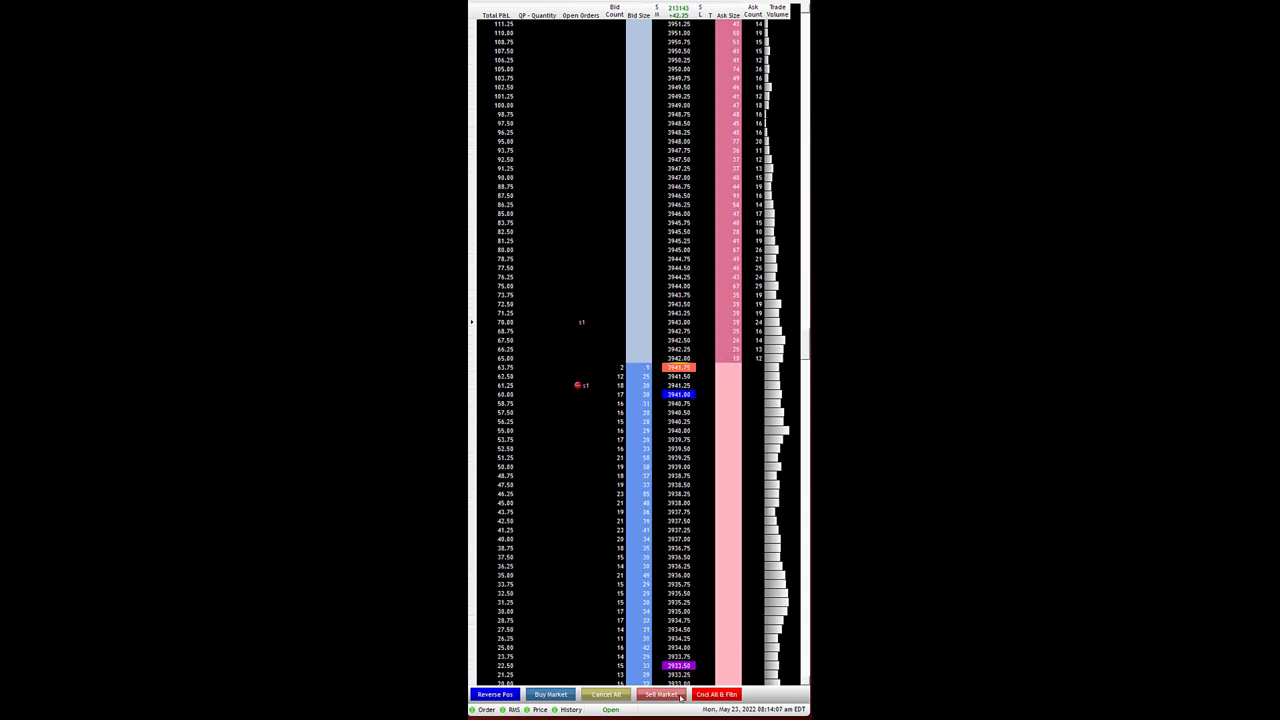
pyautogui.click(580, 385)
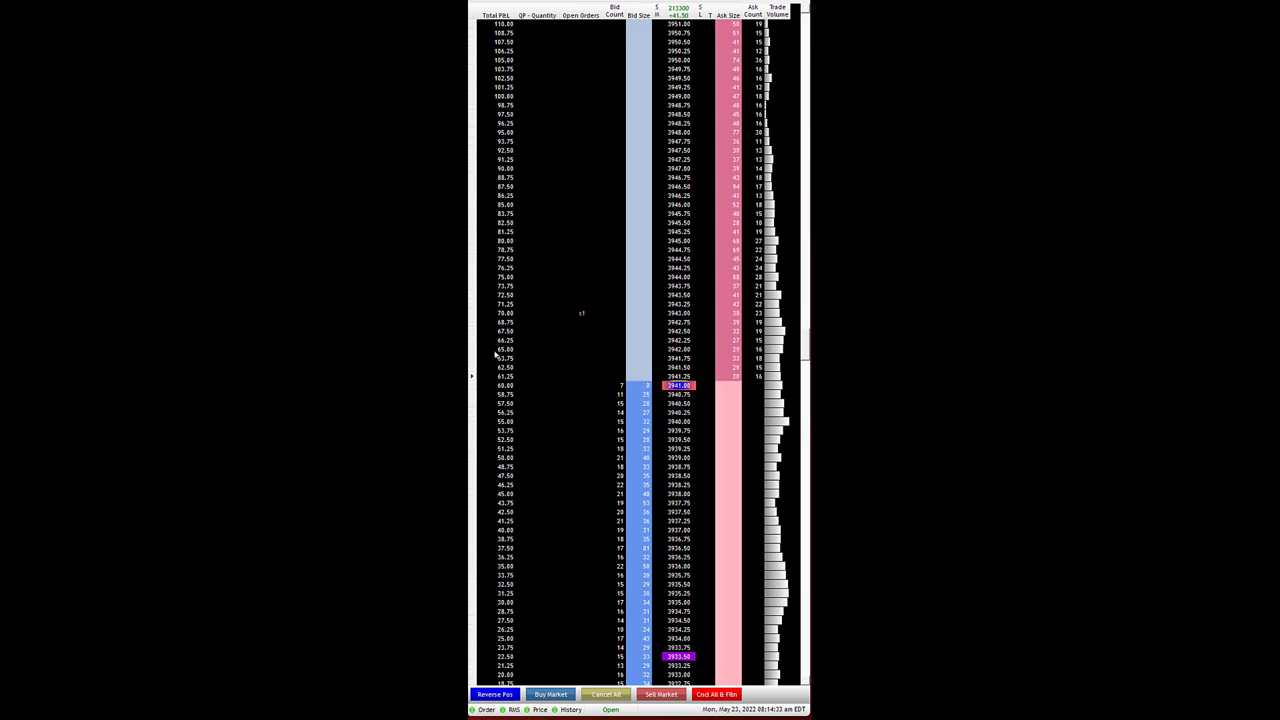
# Buy one contract at market and place a one-lot sell limit order at 3941.00
pyautogui.scroll(-1, 495, 355)
pyautogui.scroll(-1, 669, 303)
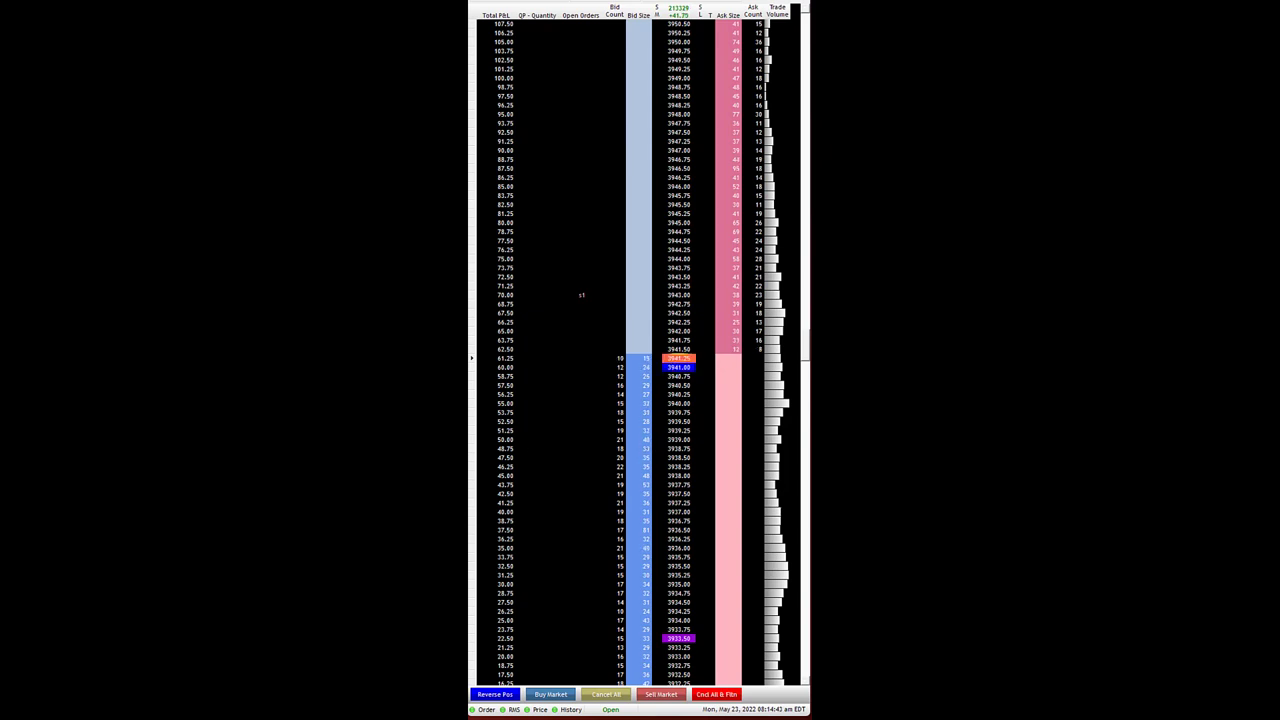
pyautogui.scroll(1, 470, 401)
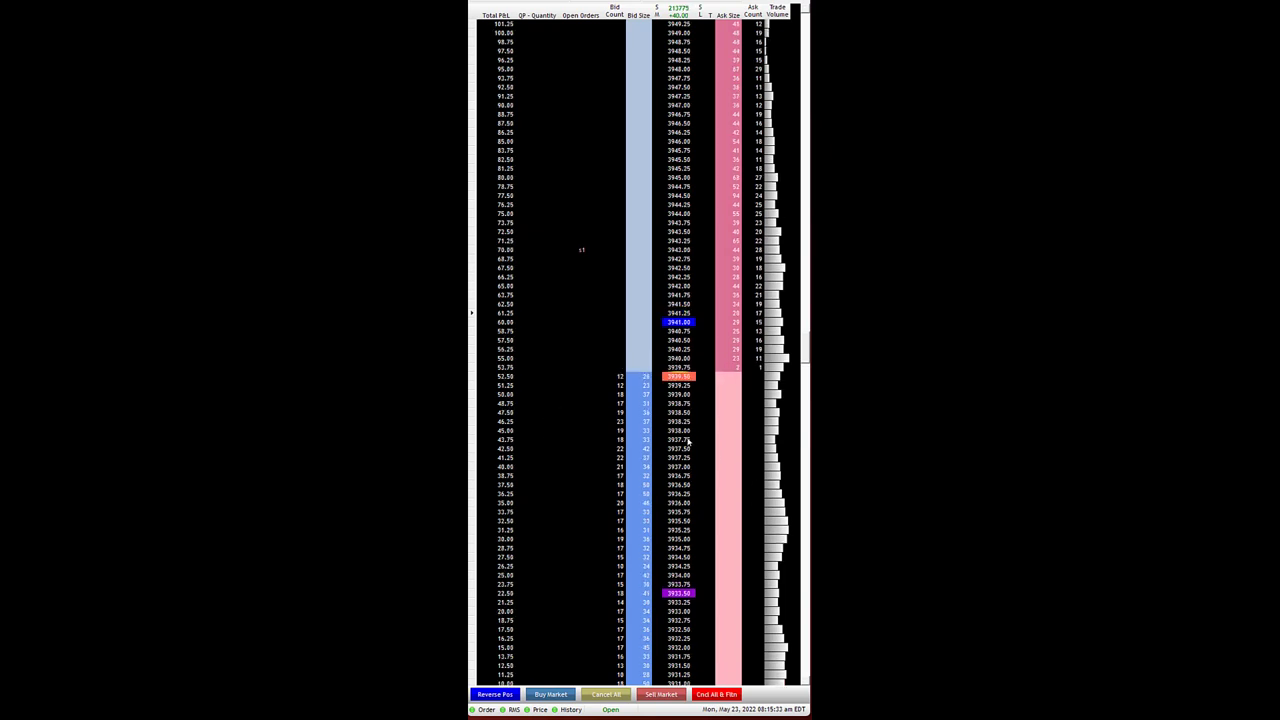
pyautogui.scroll(-1, 683, 600)
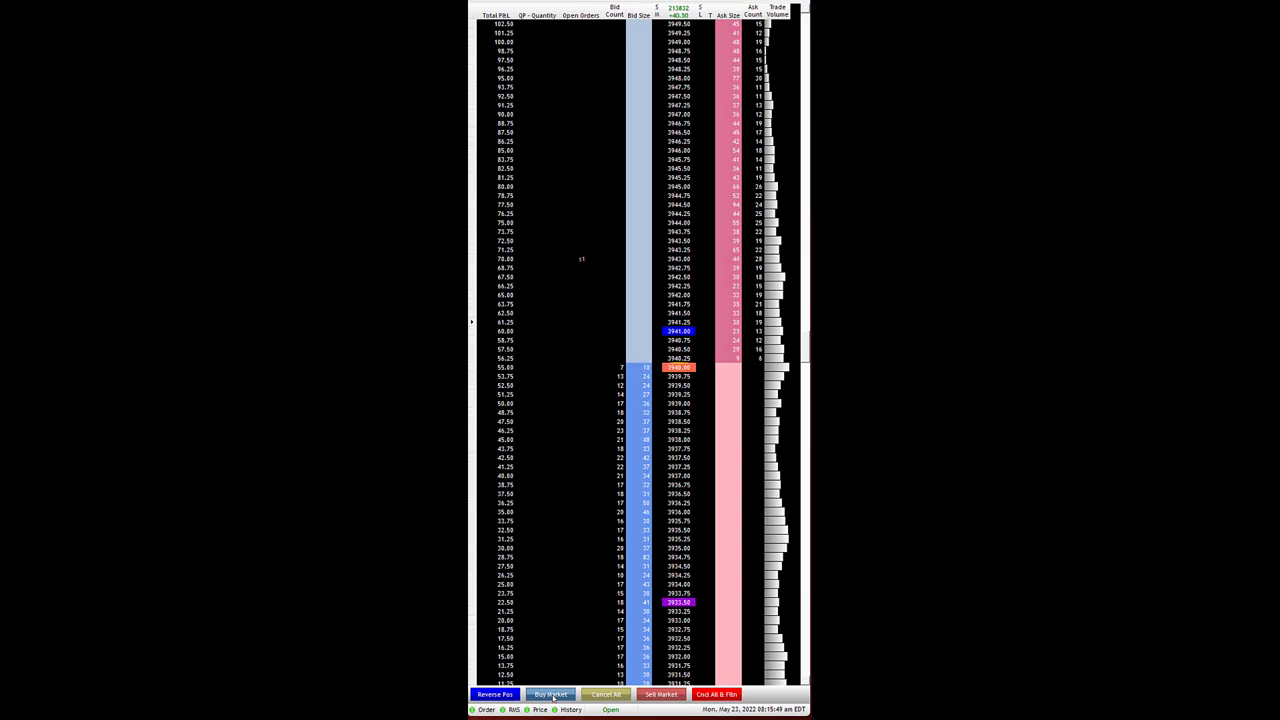
pyautogui.click(539, 697)
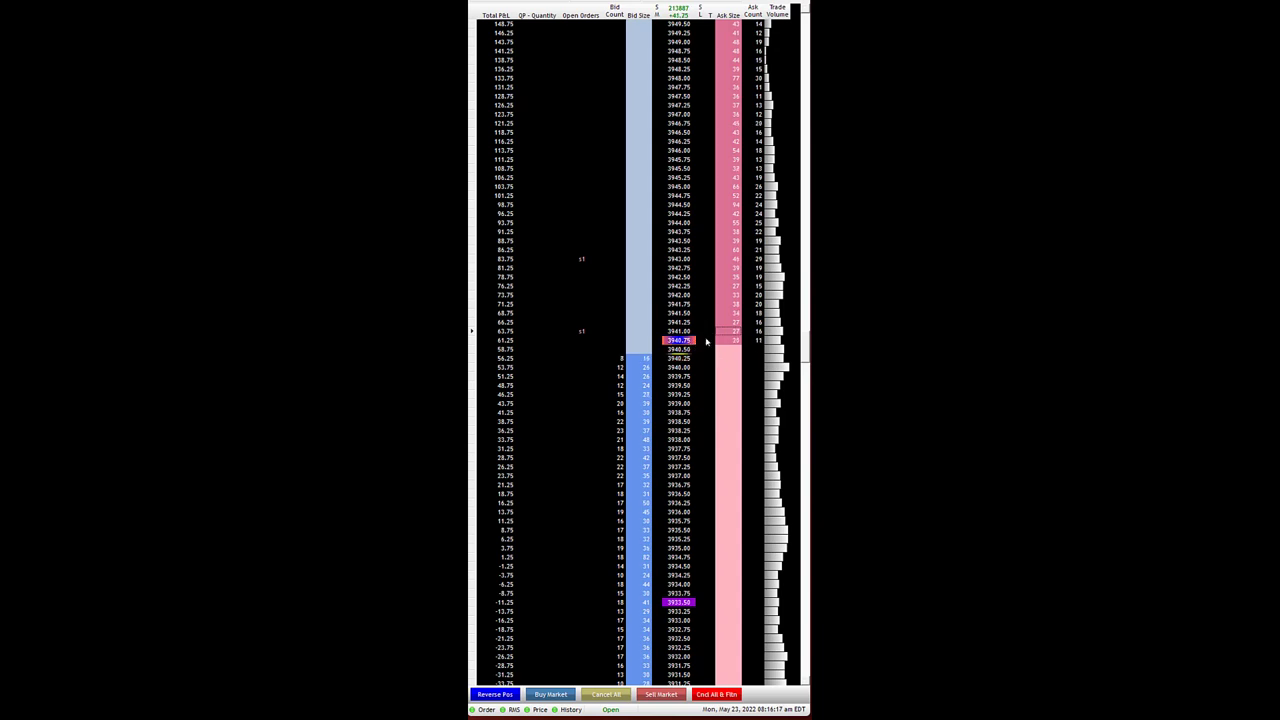
# Lower the 3943.00 sell limit order in stages to 3942.25 and raise the 3941.00 sell limit order to 3941.75 and on to 3942.00
pyautogui.scroll(1, 690, 330)
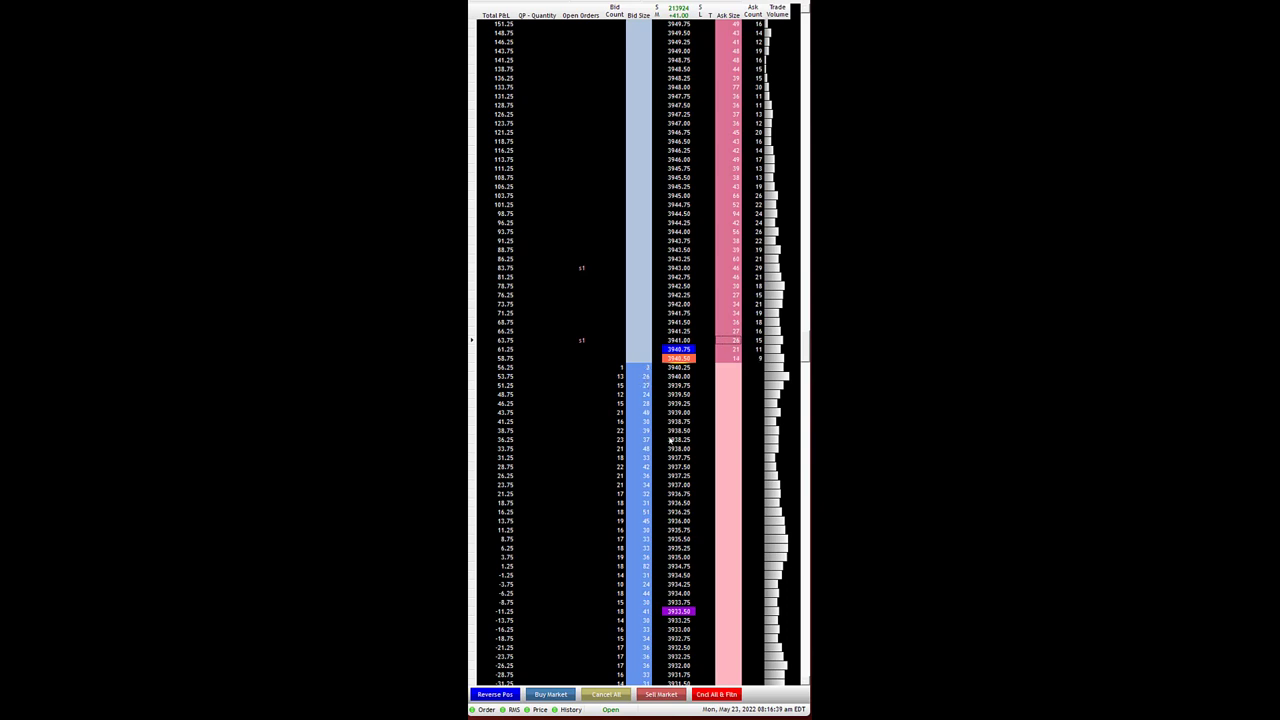
pyautogui.scroll(-1, 670, 437)
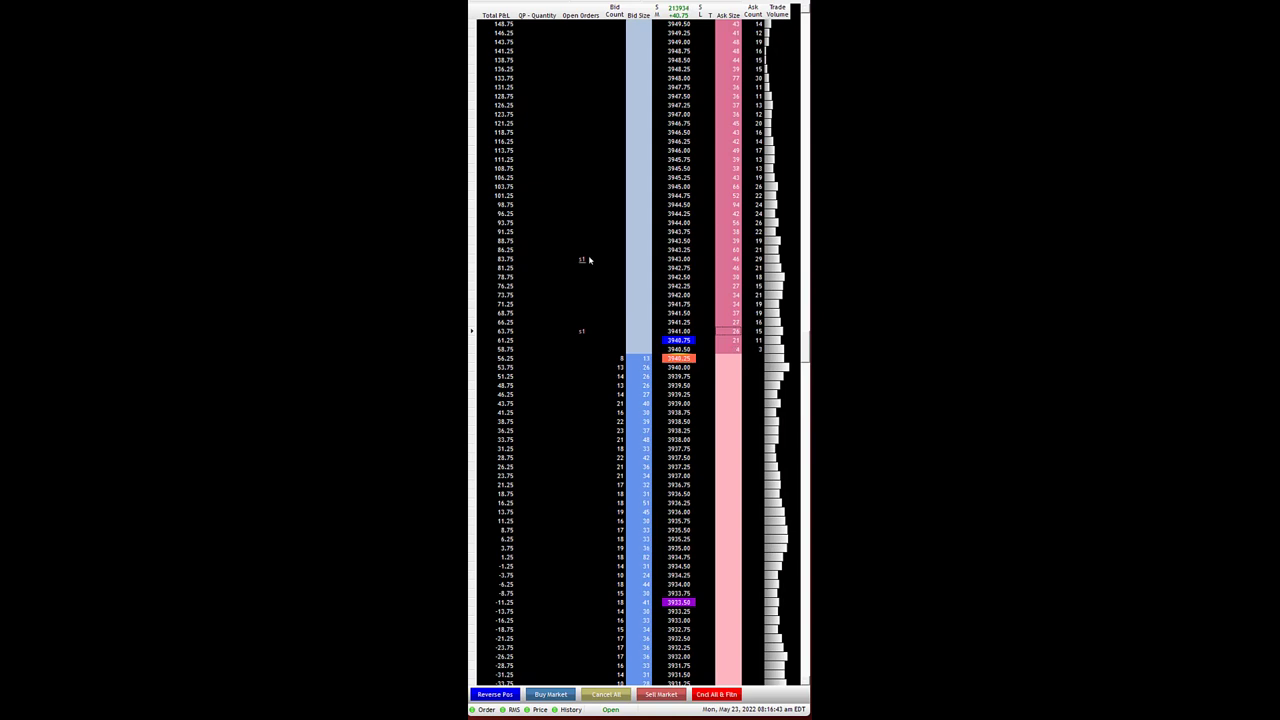
pyautogui.moveTo(584, 260); pyautogui.dragTo(585, 270)
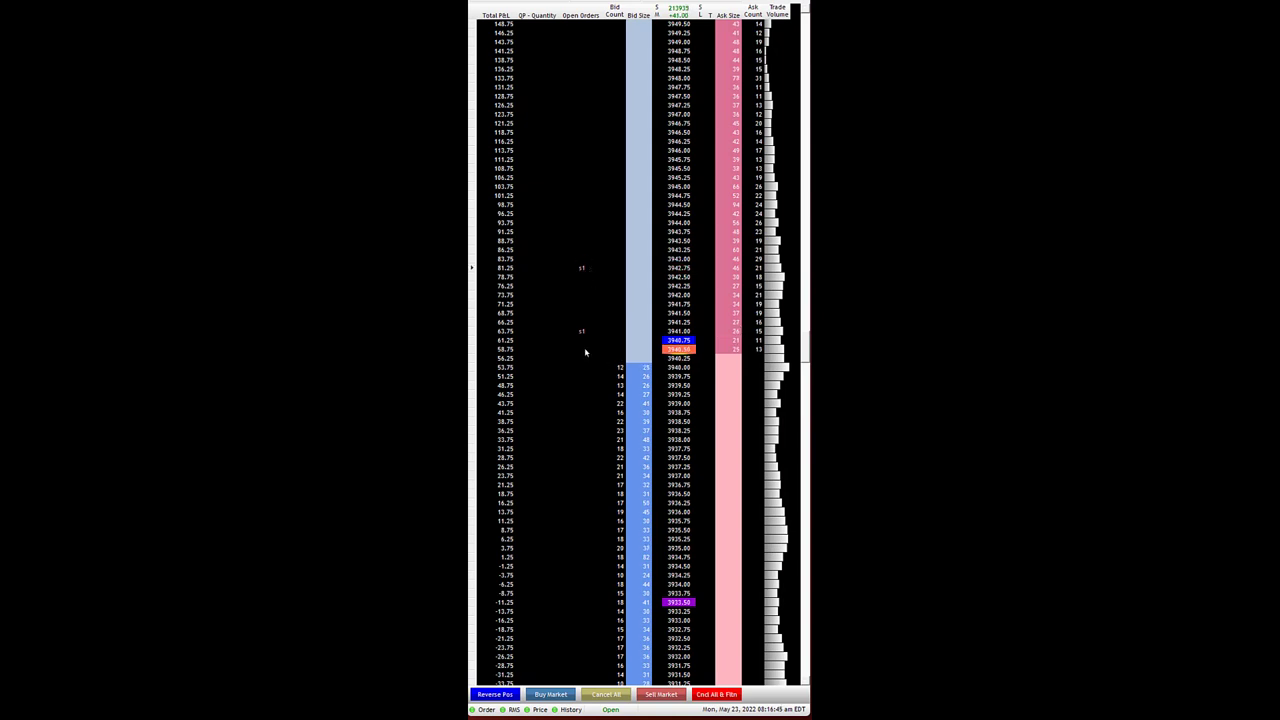
pyautogui.moveTo(583, 331); pyautogui.dragTo(584, 279)
pyautogui.scroll(1, 695, 342)
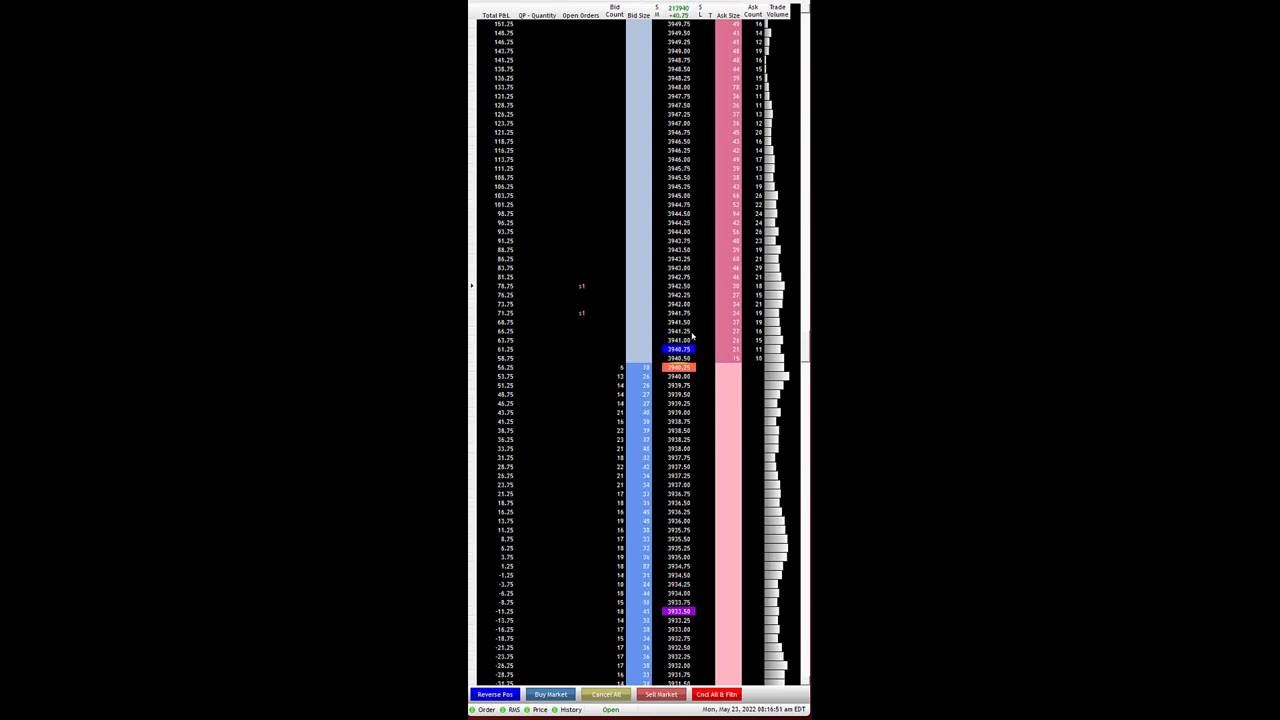
pyautogui.moveTo(583, 311); pyautogui.dragTo(583, 297)
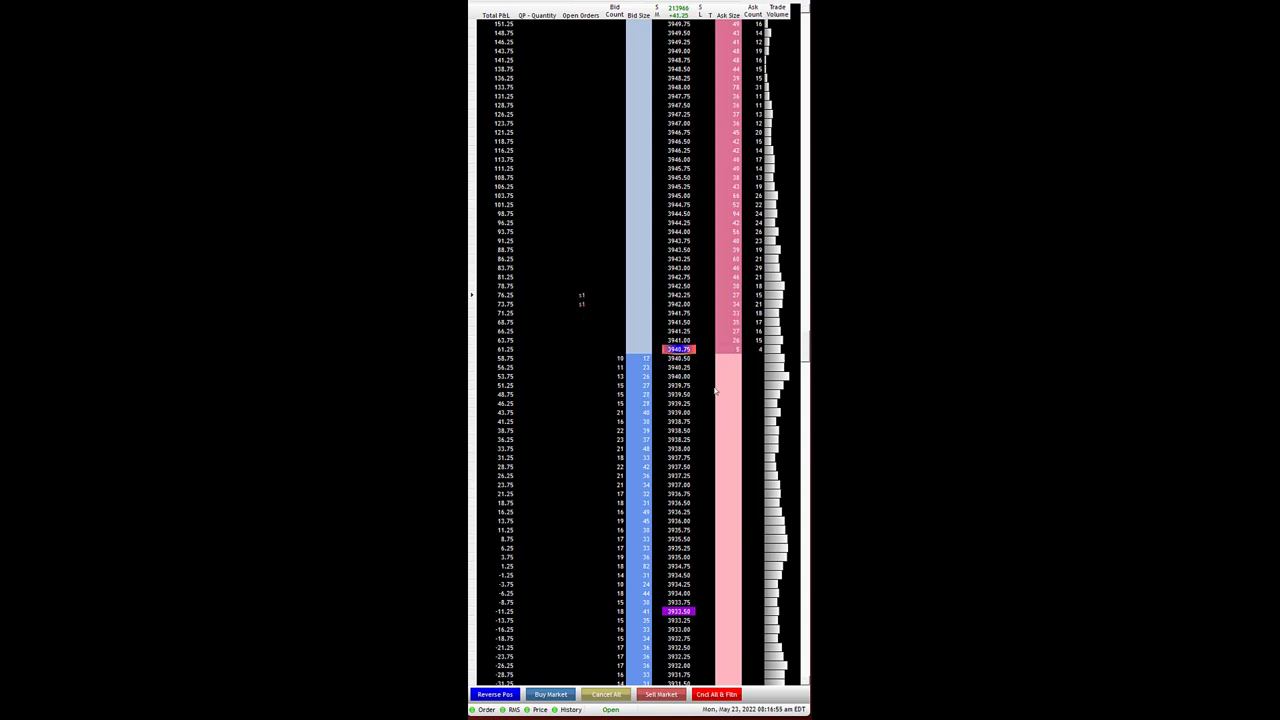
# Lower the 3942.00 sell limit order to 3941.75
pyautogui.scroll(1, 686, 450)
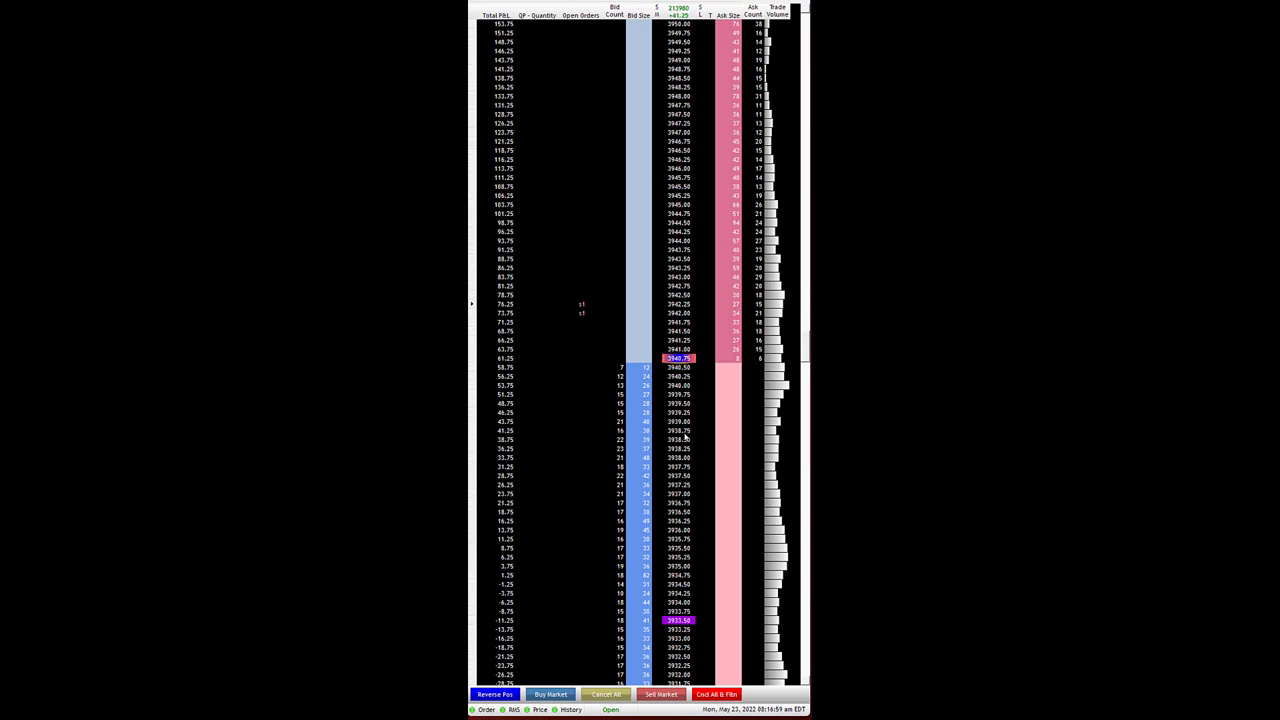
pyautogui.scroll(1, 686, 437)
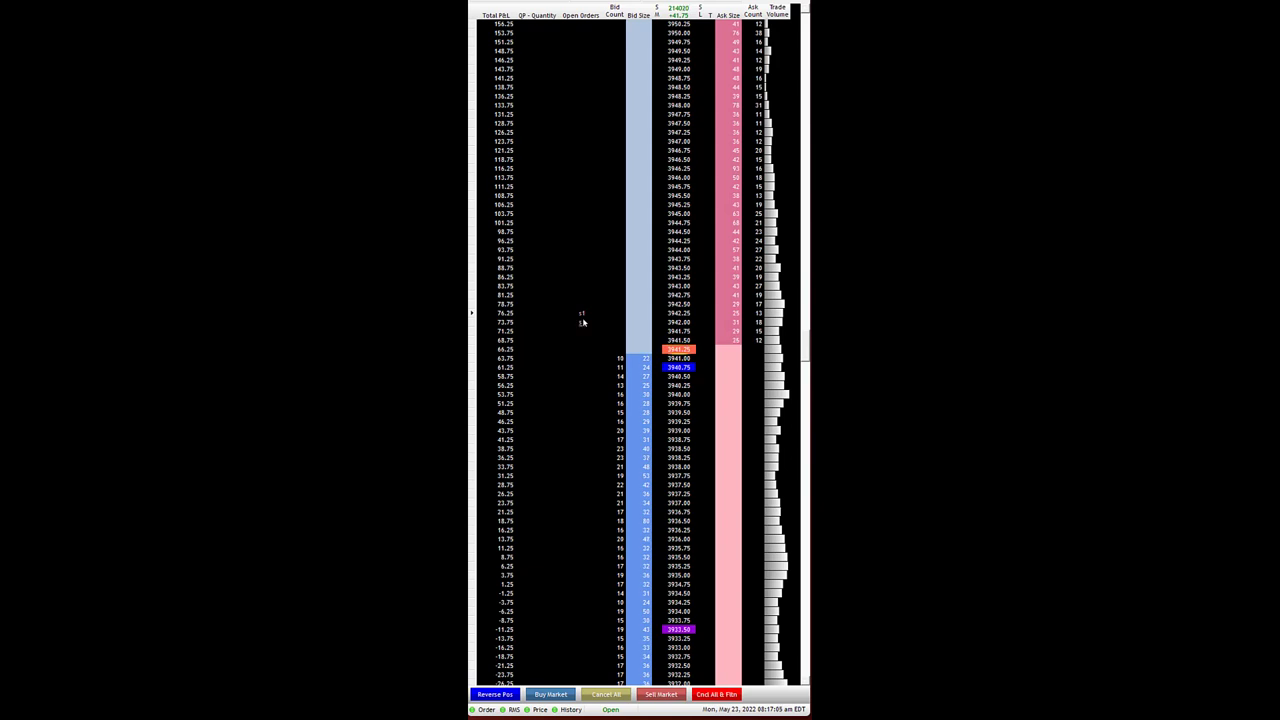
pyautogui.click(583, 331)
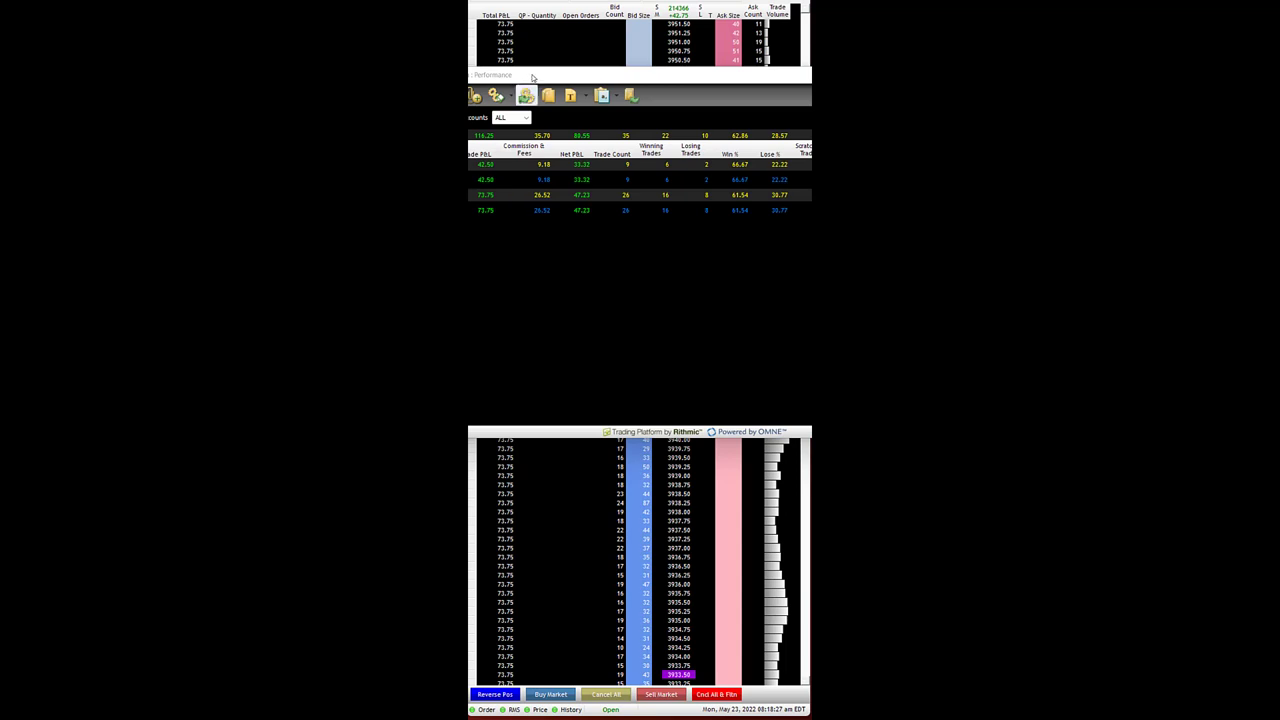
# Review the Performance window for all accounts, examining net P&L, commissions, trade count and the winning, losing and scratched trade columns
pyautogui.moveTo(531, 77); pyautogui.dragTo(542, 88)
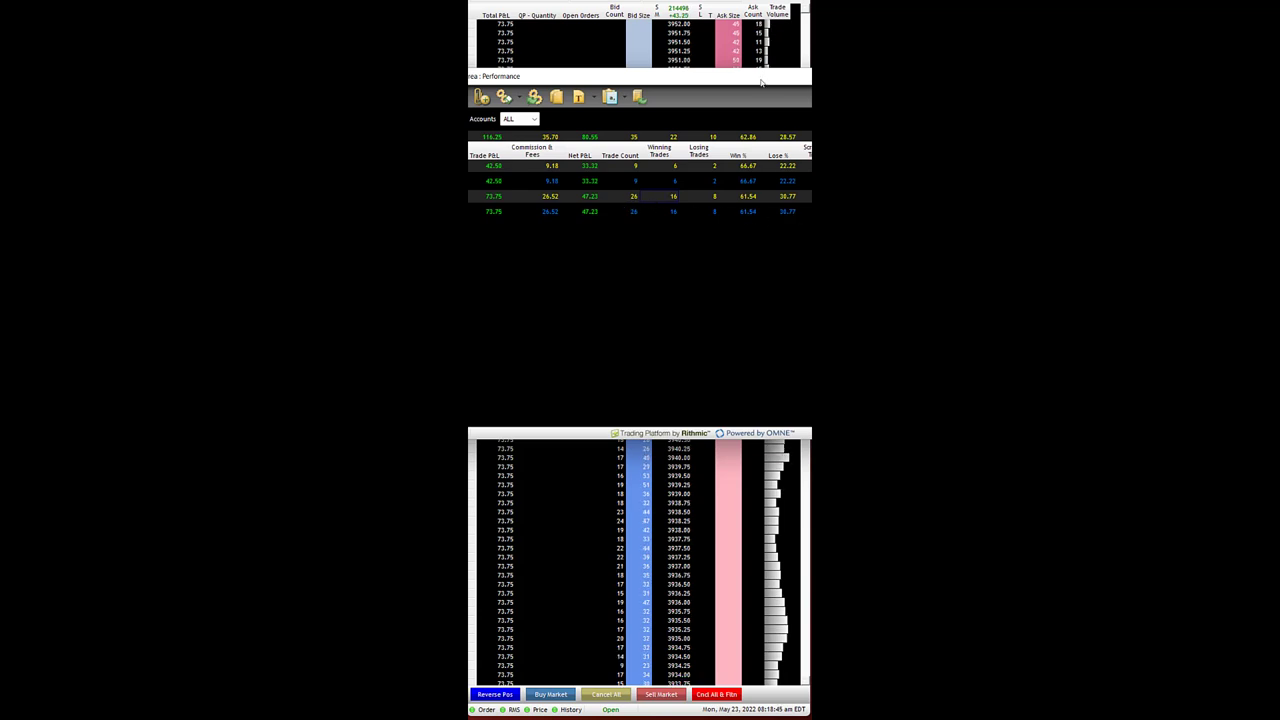
pyautogui.hscroll(3, 718, 82)
pyautogui.hscroll(2, 718, 82)
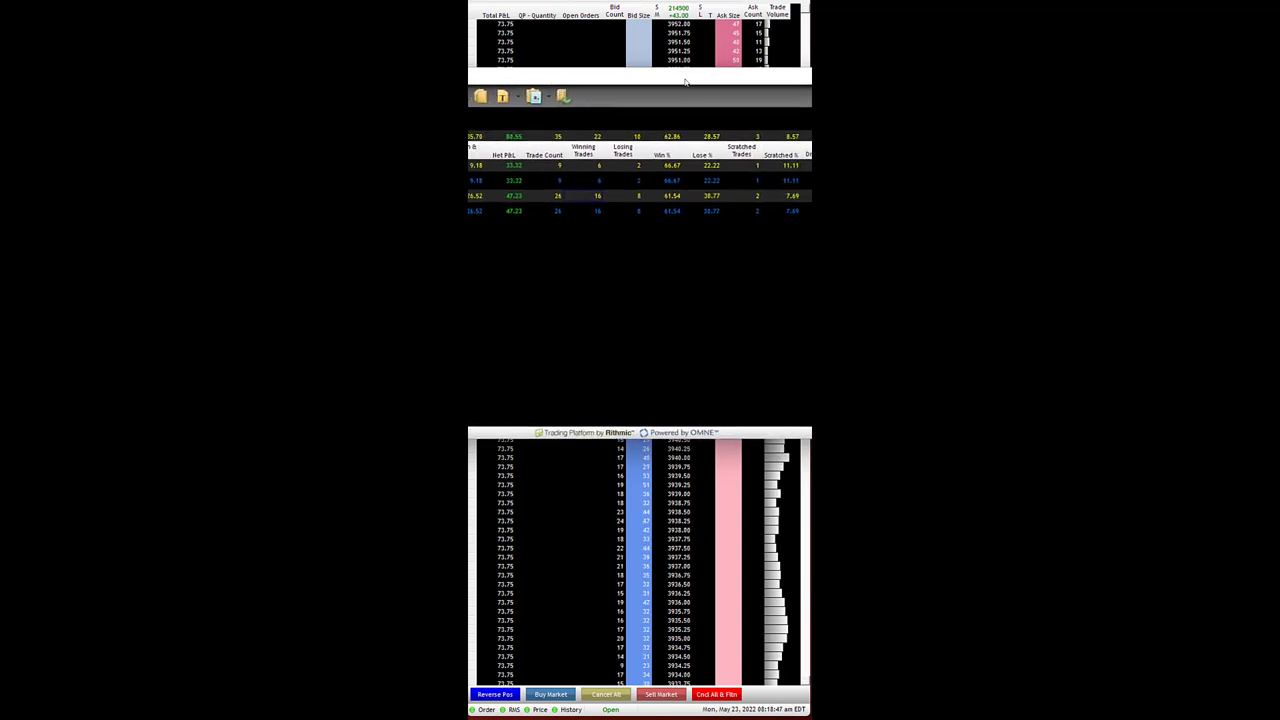
pyautogui.hscroll(-5, 685, 82)
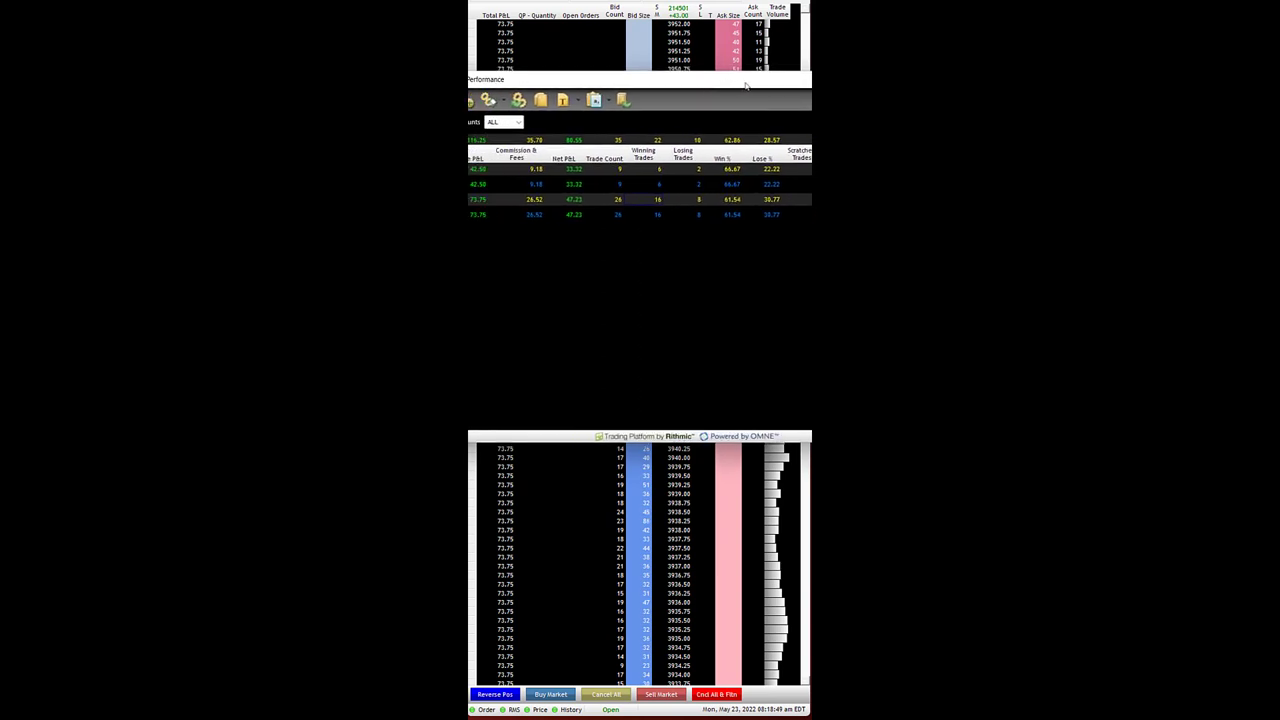
pyautogui.hscroll(-1, 761, 86)
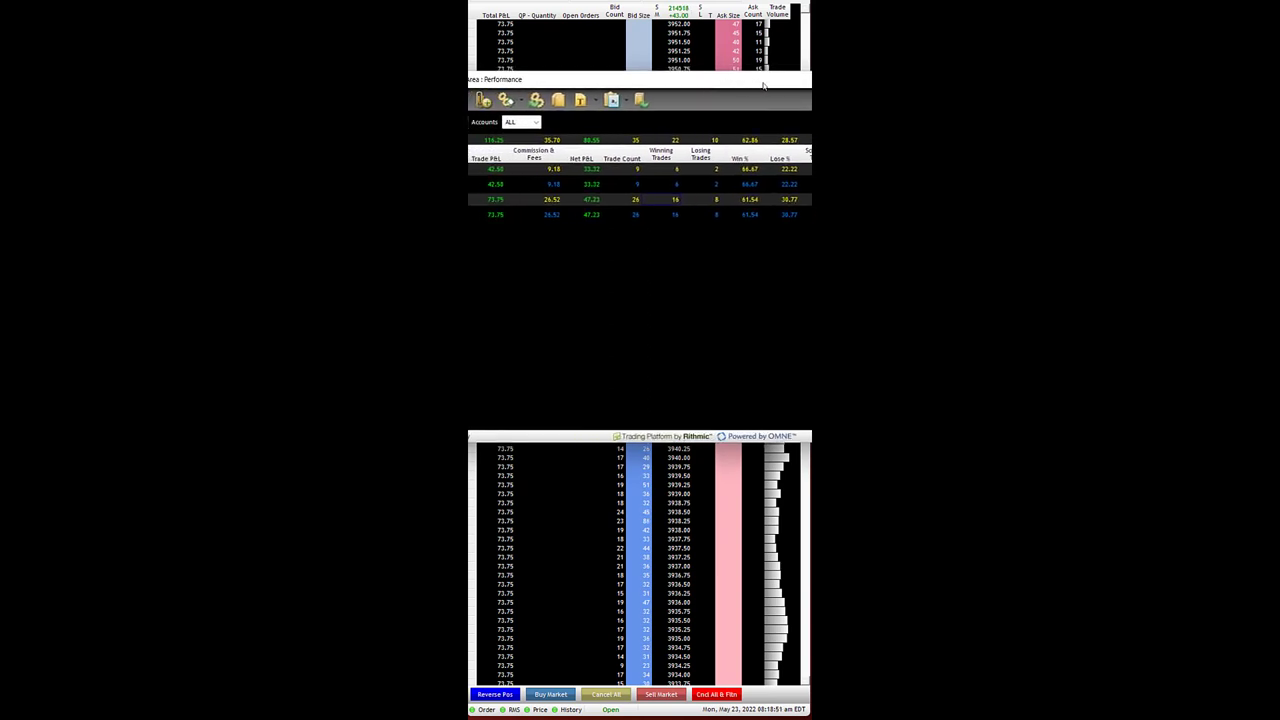